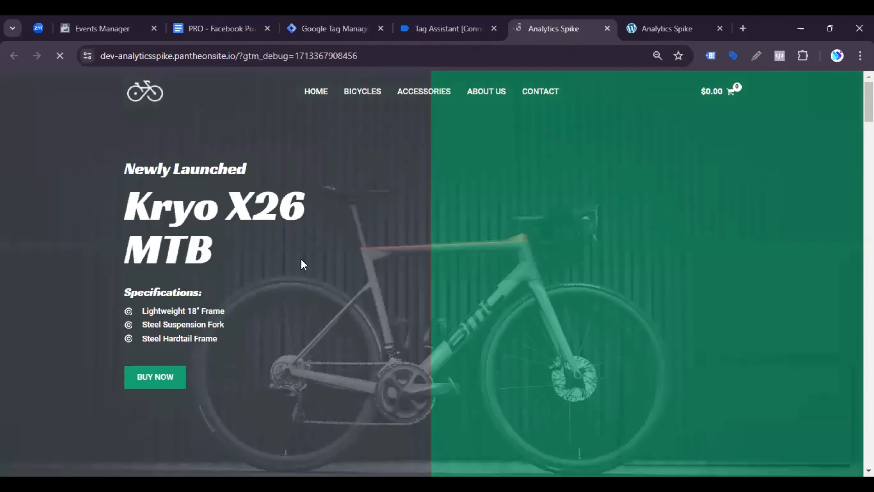
# Step: Add the Kryo X26 MTB – Model X bicycle to the store cart and check the recorded events in Tag Assistant
pyautogui.scroll(-10, 370, 317)
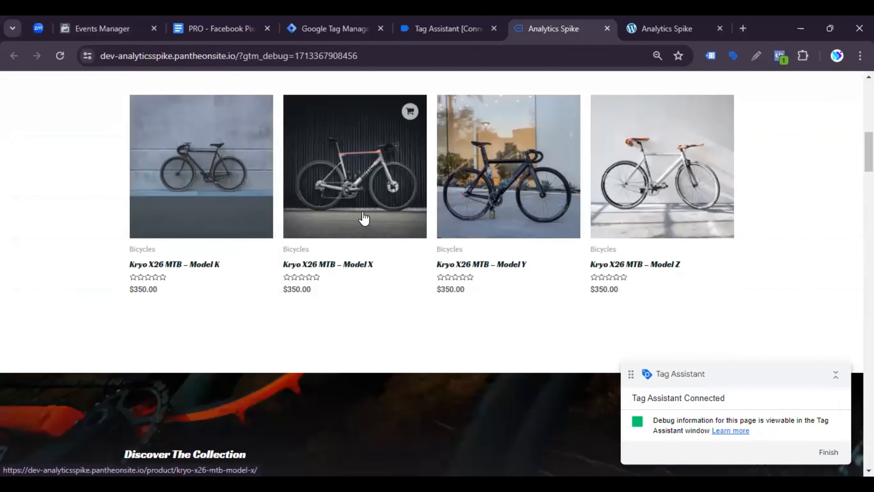
pyautogui.click(364, 218)
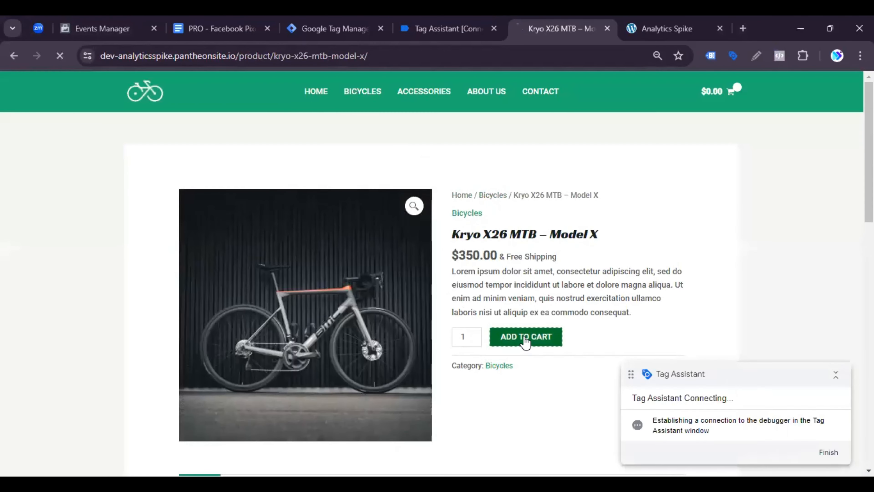
pyautogui.click(526, 336)
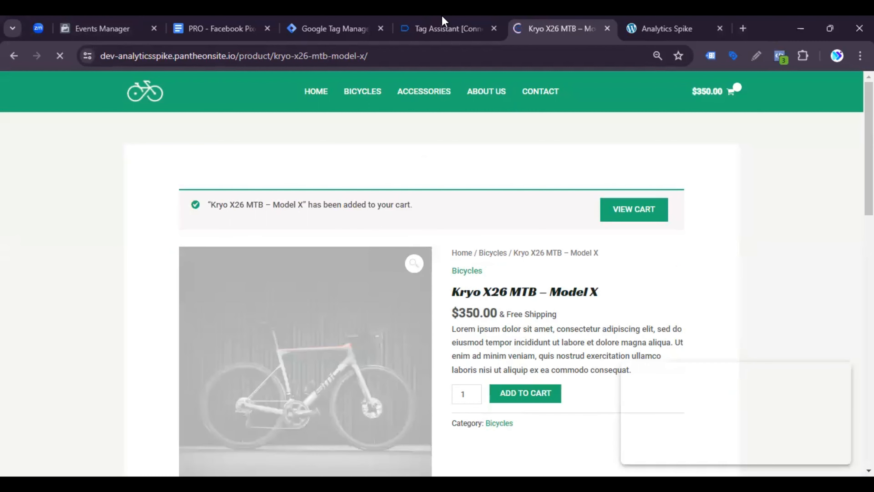
pyautogui.click(443, 21)
pyautogui.click(445, 317)
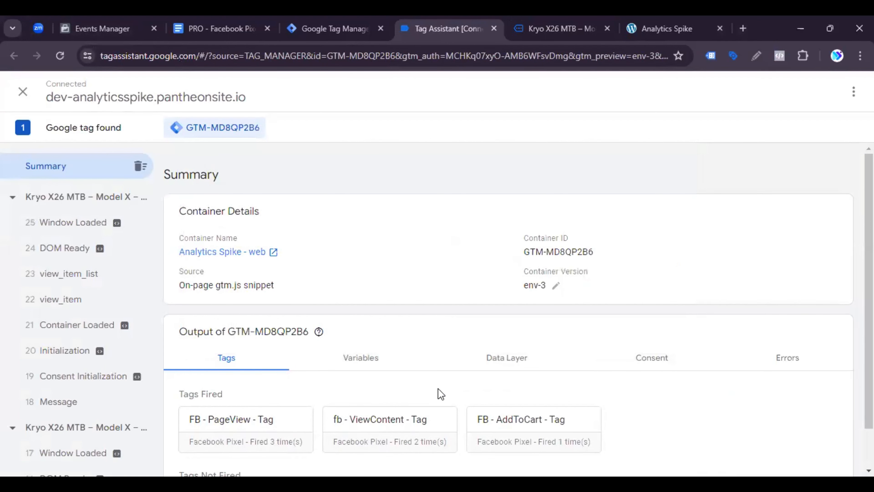
# Step: Return to the store's product page, view the cart and proceed to checkout
pyautogui.click(564, 29)
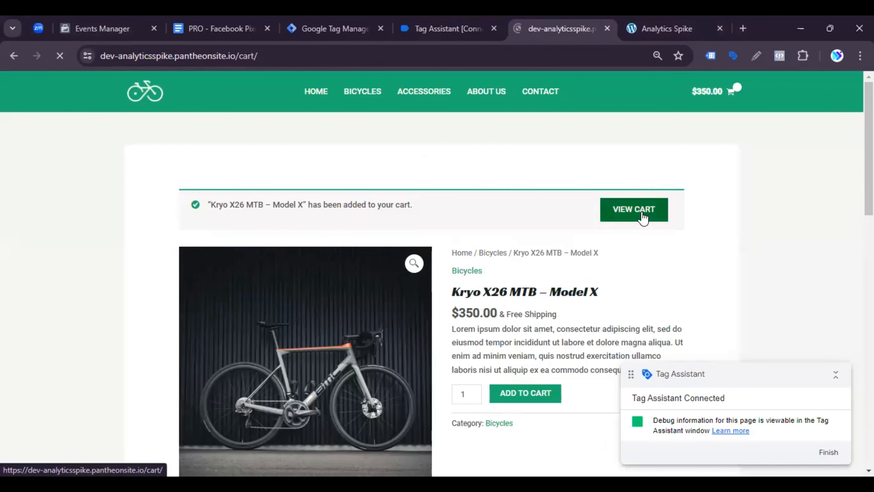
pyautogui.scroll(-3, 433, 320)
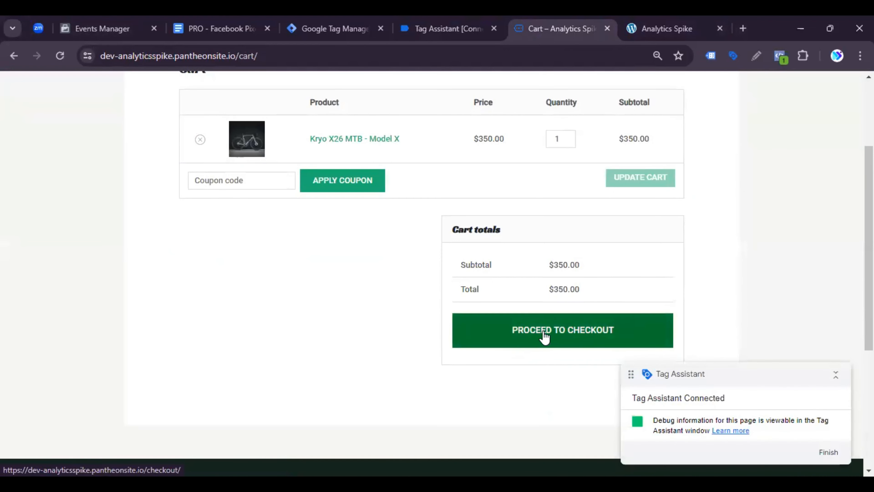
pyautogui.click(568, 332)
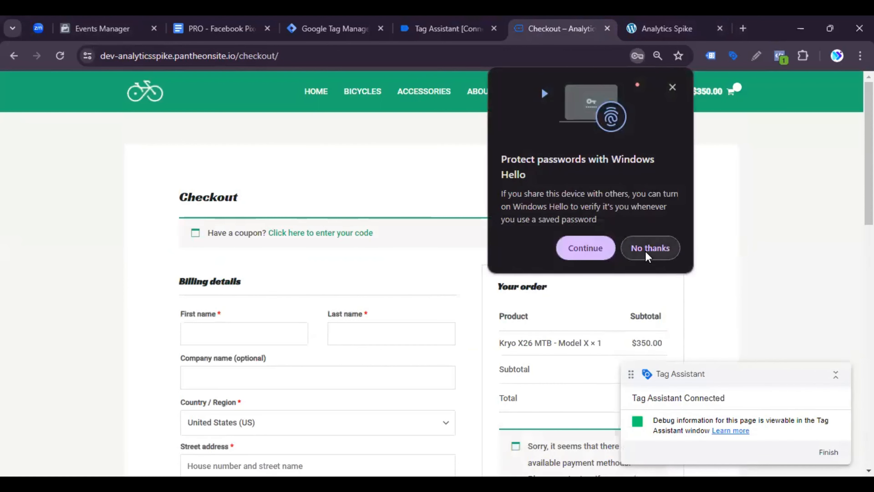
# Step: Open the begin_checkout event in Tag Assistant and expand its API call details
pyautogui.click(447, 29)
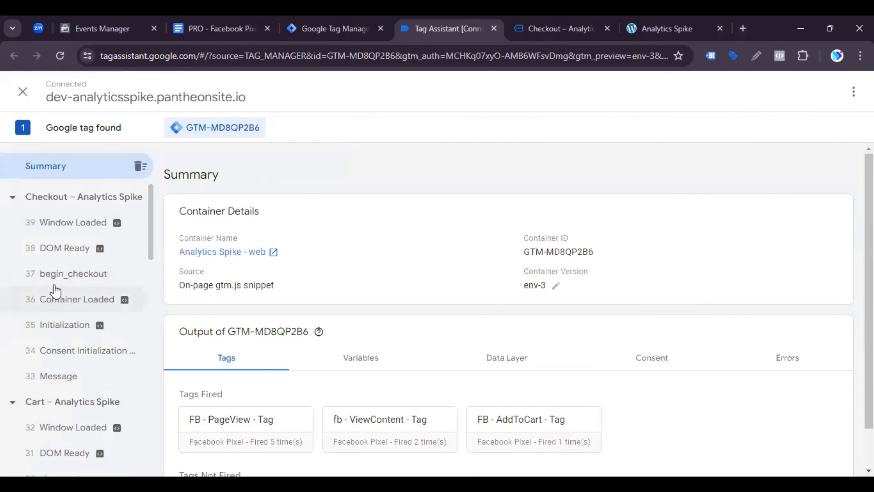
pyautogui.click(79, 280)
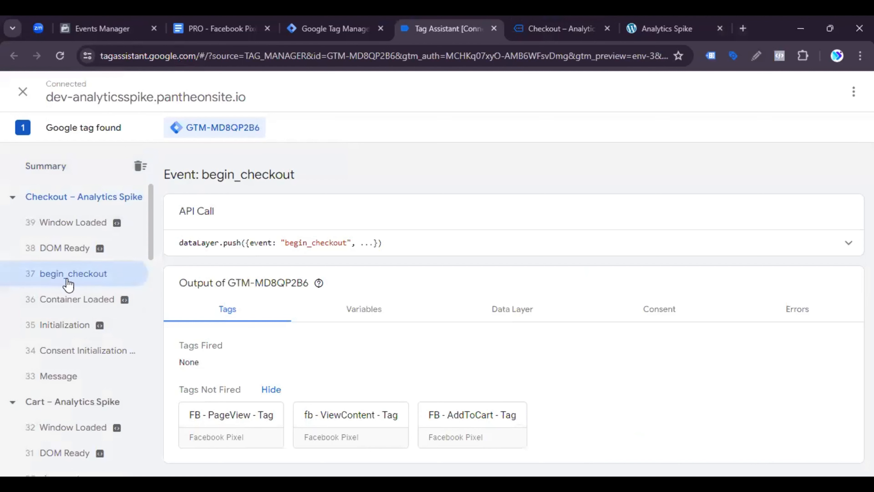
pyautogui.click(848, 245)
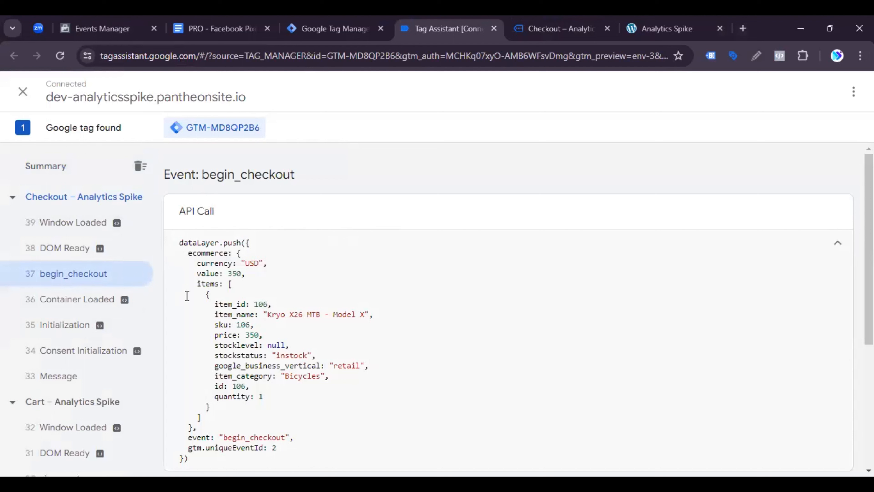
# Step: Examine the currency, value and items entries in the begin_checkout event's dataLayer push
pyautogui.moveTo(204, 263); pyautogui.dragTo(258, 263)
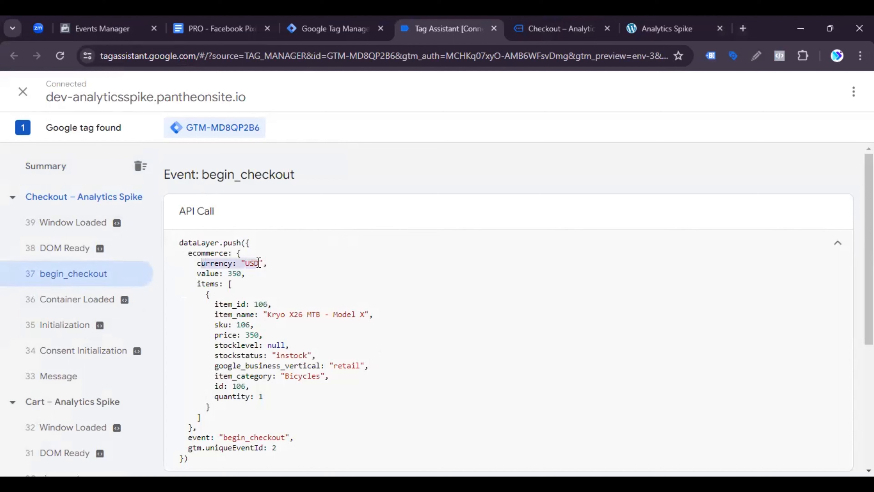
pyautogui.click(259, 263)
pyautogui.tripleClick(259, 263)
pyautogui.click(259, 263)
pyautogui.tripleClick(259, 263)
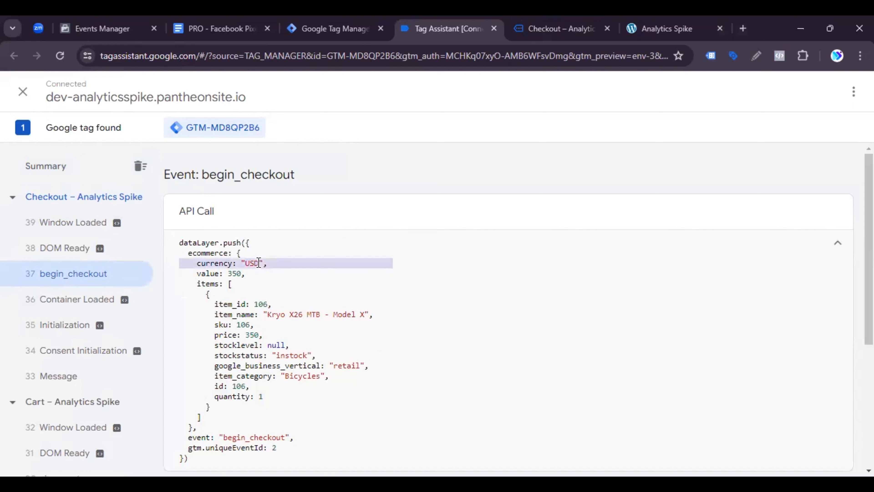
pyautogui.click(259, 263)
pyautogui.tripleClick(201, 276)
pyautogui.click(201, 277)
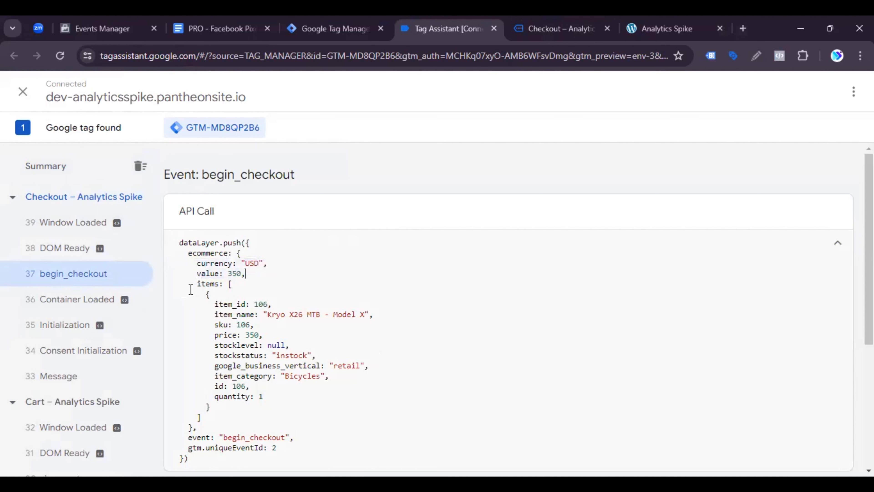
pyautogui.moveTo(189, 284); pyautogui.dragTo(298, 404)
pyautogui.click(296, 400)
# Step: Review the InitiateCheckout Event Setup properties, trigger and variables in the PRO - Facebook Pixel Web Conversion Tracking document
pyautogui.click(220, 21)
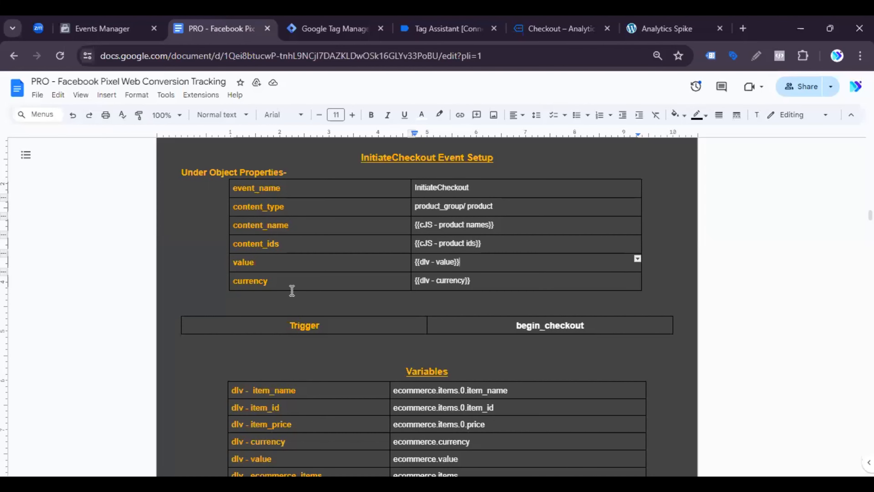
pyautogui.scroll(-2, 463, 422)
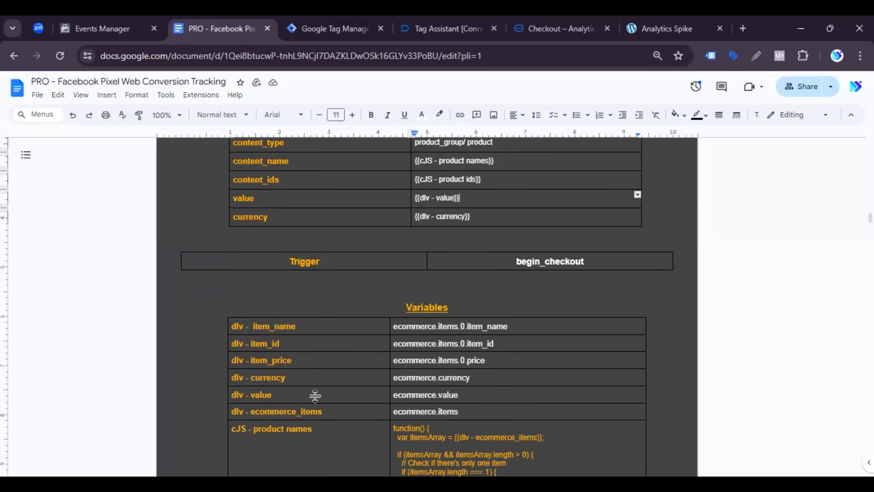
pyautogui.scroll(2, 279, 283)
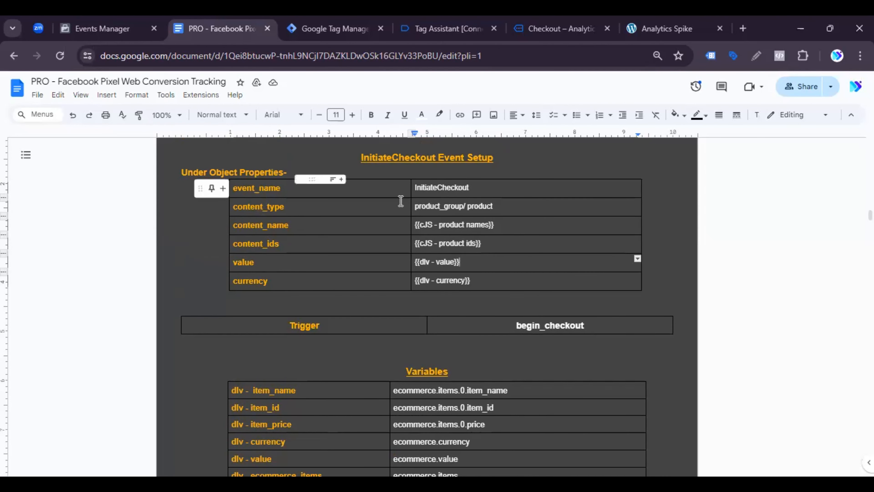
pyautogui.scroll(-2, 431, 344)
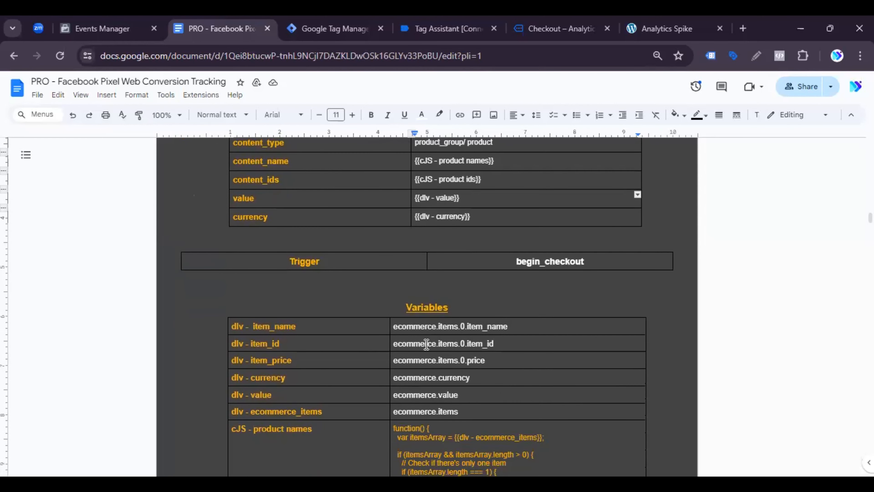
pyautogui.scroll(-2, 435, 328)
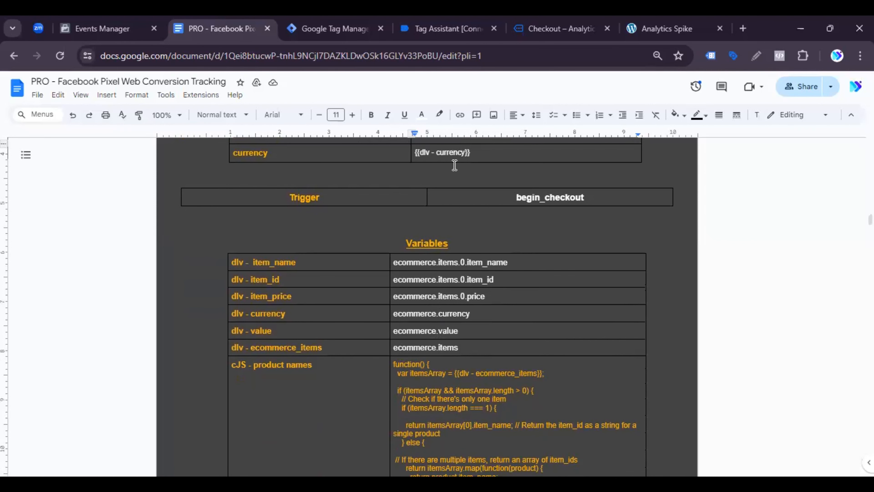
# Step: Open the begin_checkout event's Data Layer values in Tag Assistant and find the ecommerce object
pyautogui.click(583, 20)
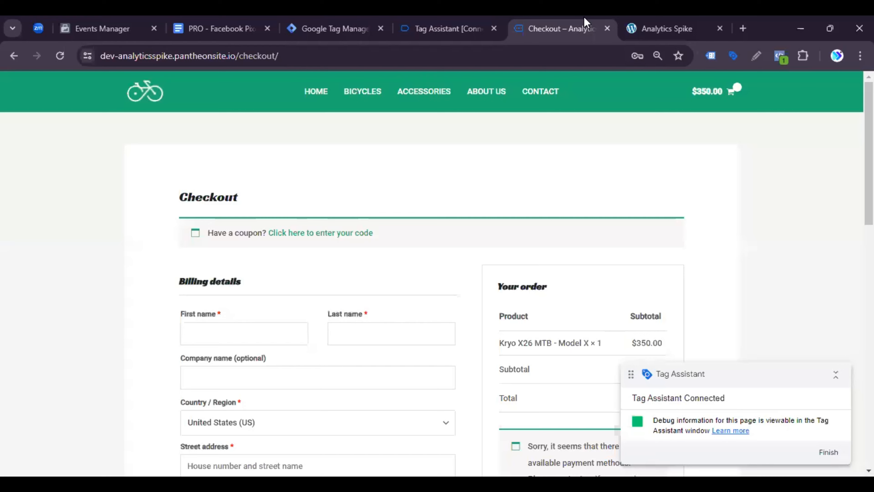
pyautogui.click(662, 21)
pyautogui.click(437, 21)
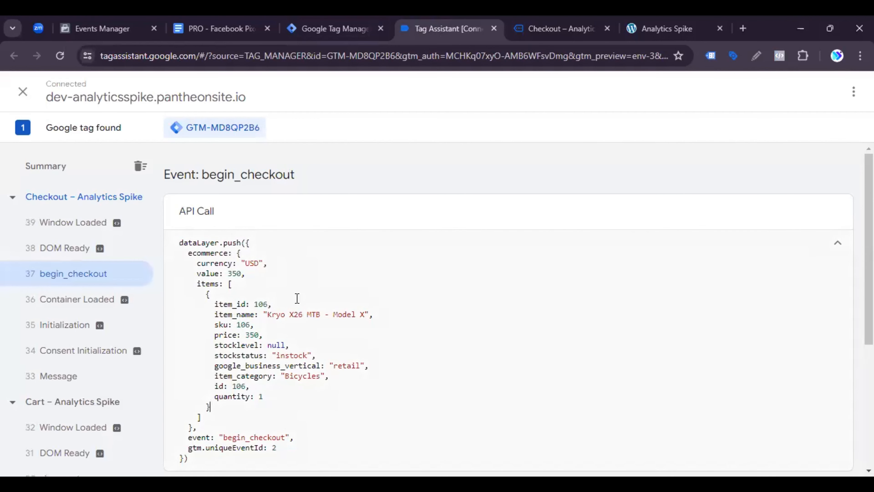
pyautogui.scroll(-6, 297, 305)
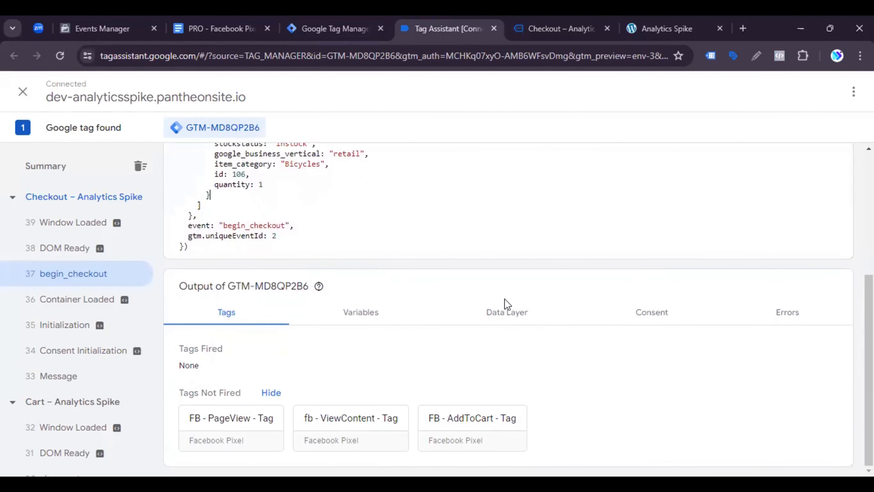
pyautogui.click(506, 317)
pyautogui.scroll(-6, 419, 340)
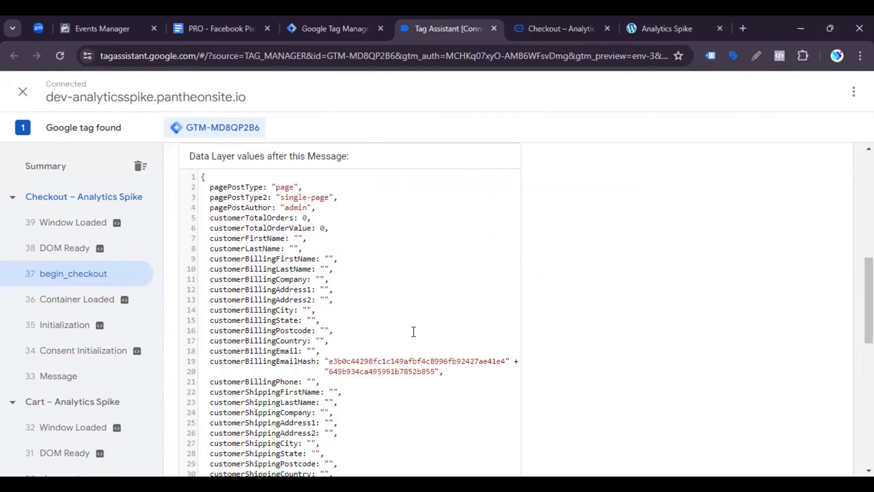
pyautogui.scroll(-8, 414, 327)
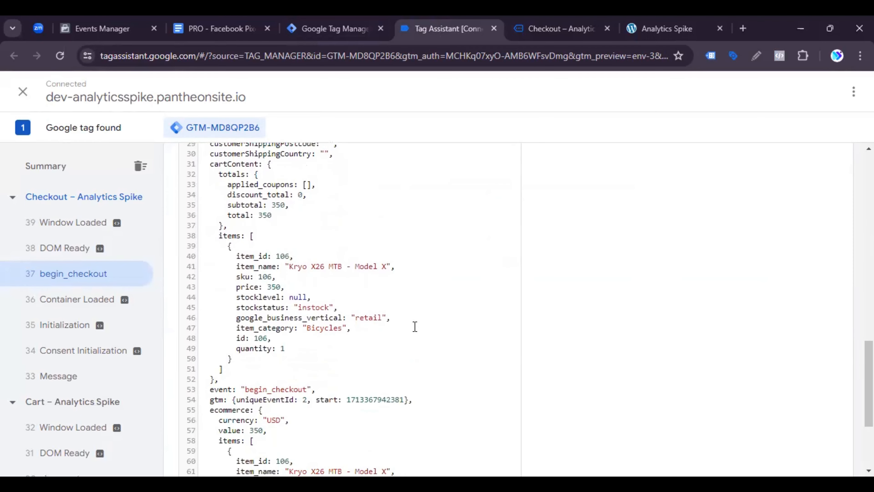
pyautogui.scroll(2, 414, 327)
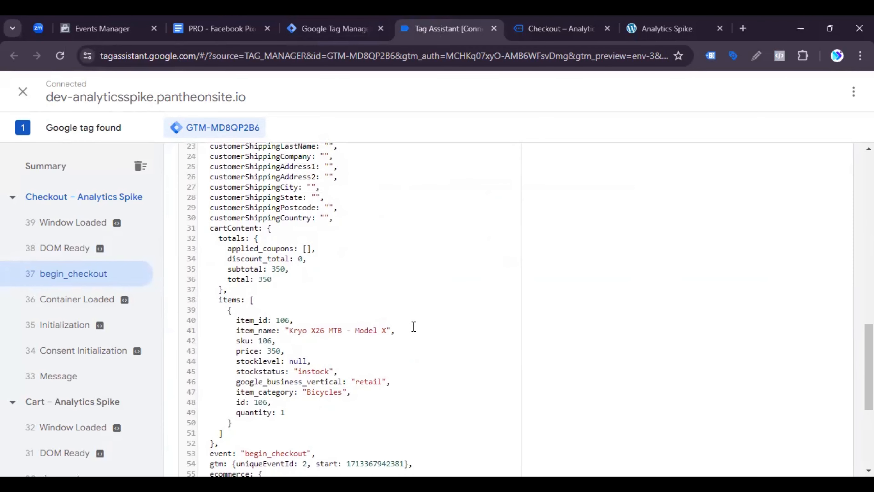
pyautogui.scroll(-6, 413, 326)
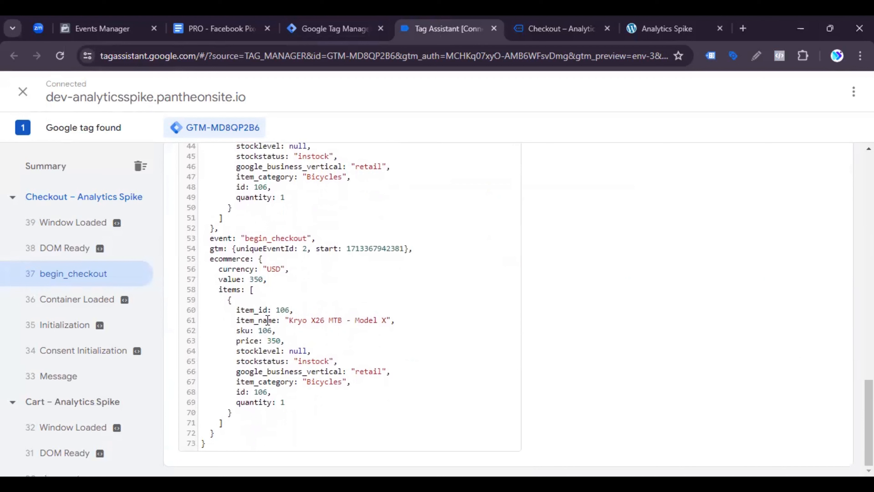
# Step: Copy the key name ecommerce from the begin_checkout event's Data Layer values
pyautogui.moveTo(208, 259); pyautogui.dragTo(254, 262)
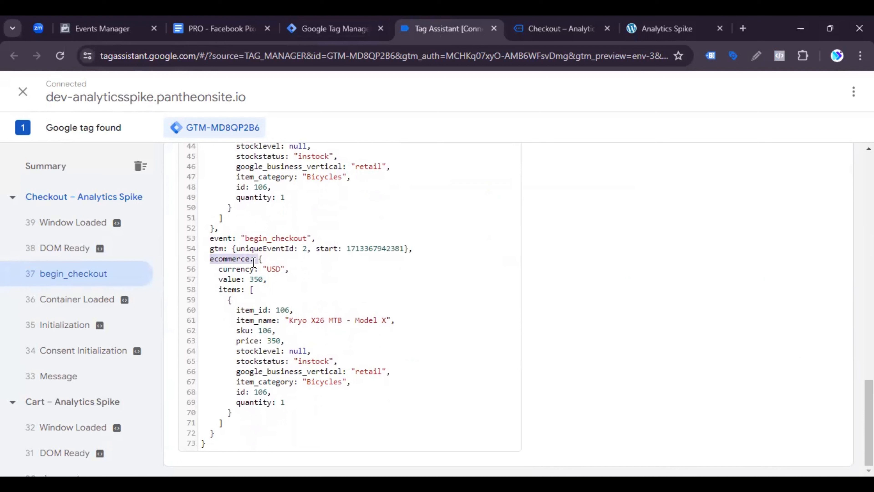
pyautogui.click(232, 258)
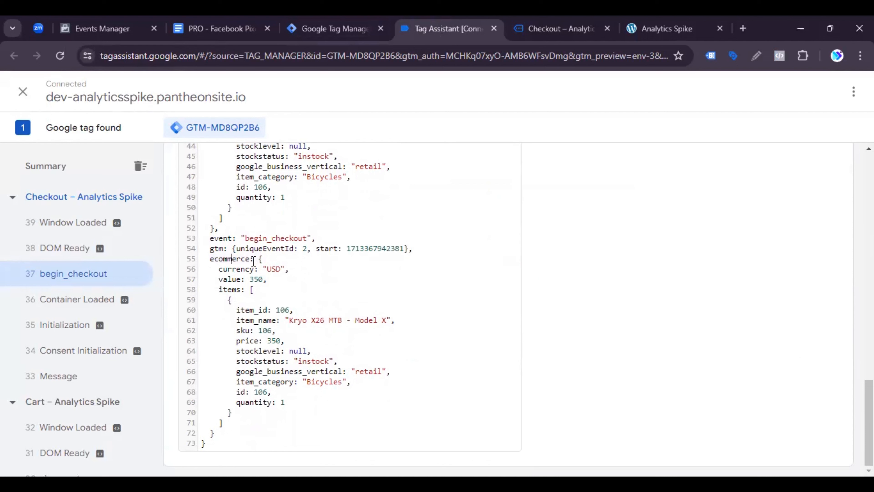
pyautogui.moveTo(248, 258); pyautogui.dragTo(208, 262)
pyautogui.rightClick(216, 256)
pyautogui.click(237, 270)
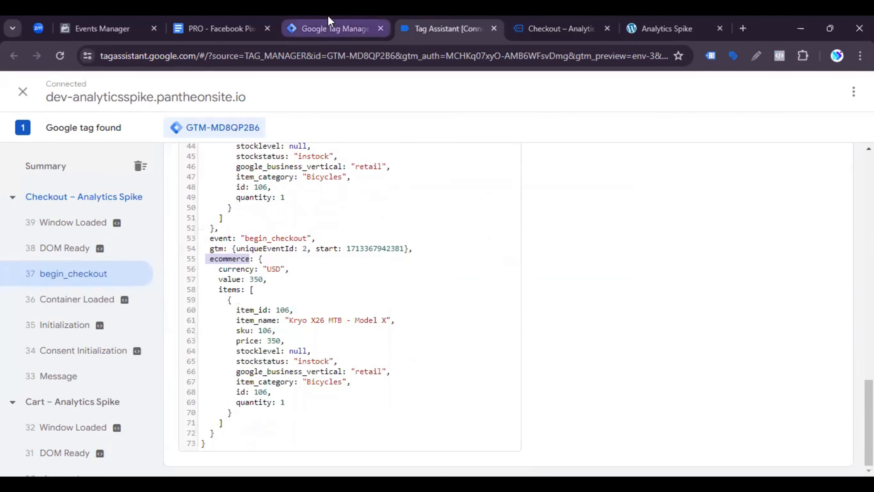
# Step: Switch to Google Tag Manager and start a new user-defined variable of the Data Layer Variable type
pyautogui.click(344, 29)
pyautogui.click(54, 262)
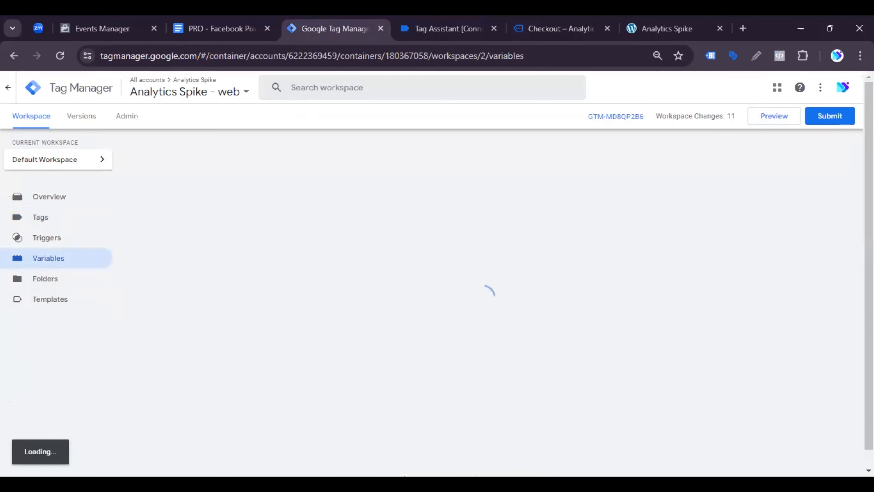
pyautogui.click(812, 314)
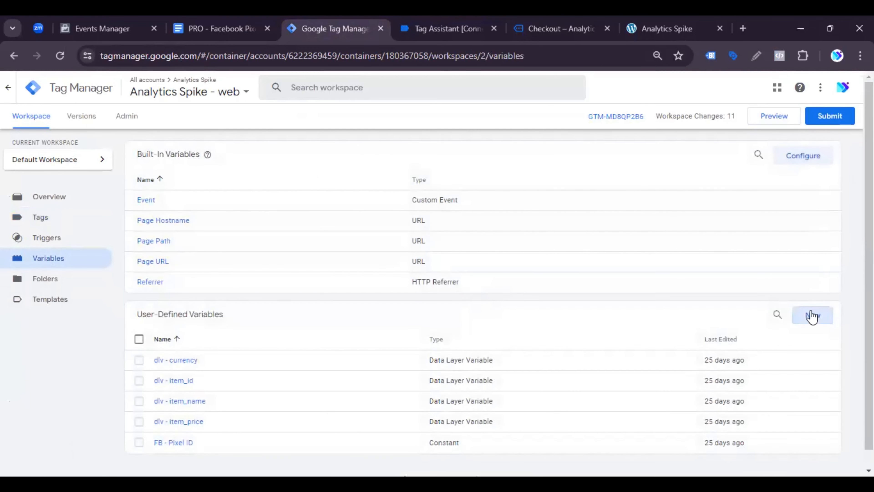
pyautogui.click(747, 137)
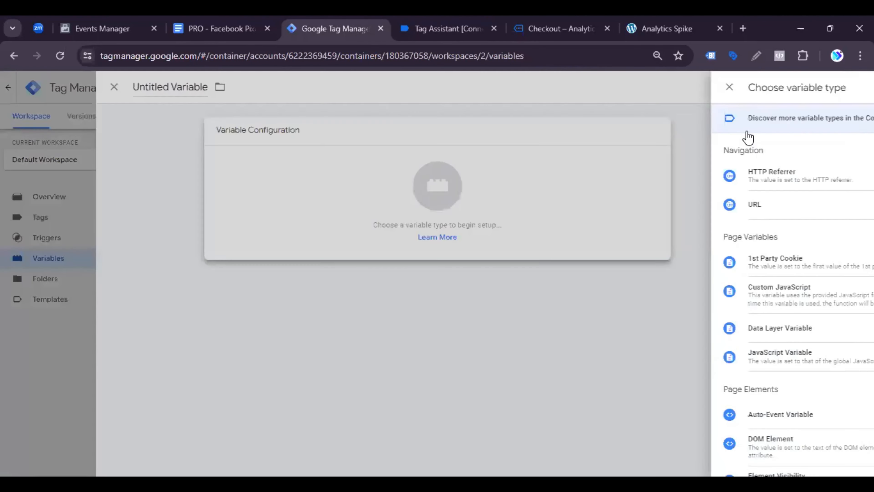
pyautogui.scroll(-5, 655, 406)
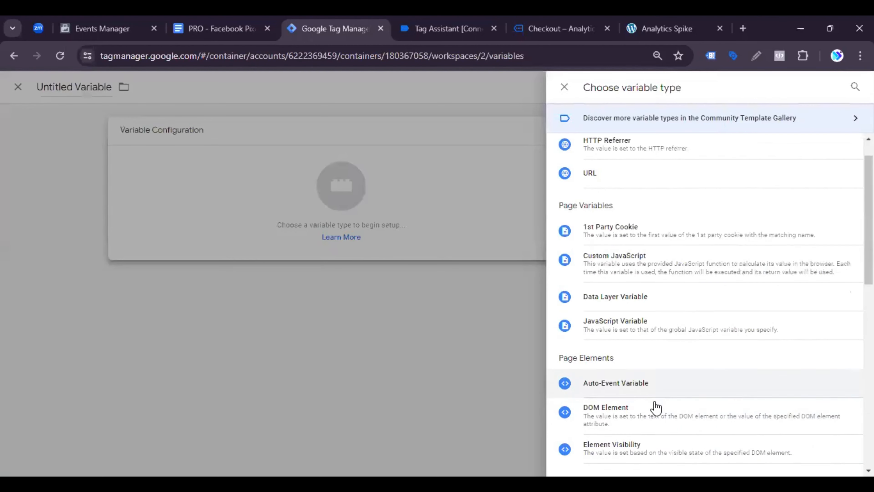
pyautogui.scroll(-2, 624, 316)
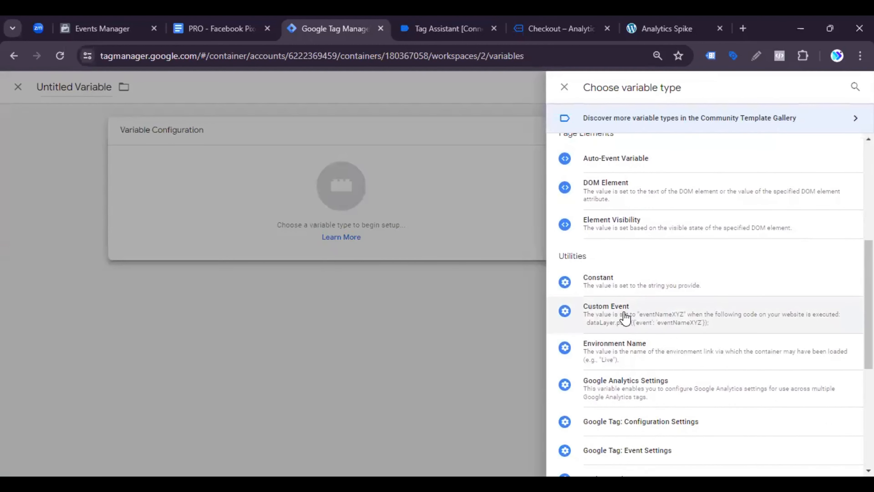
pyautogui.scroll(5, 623, 315)
pyautogui.click(640, 268)
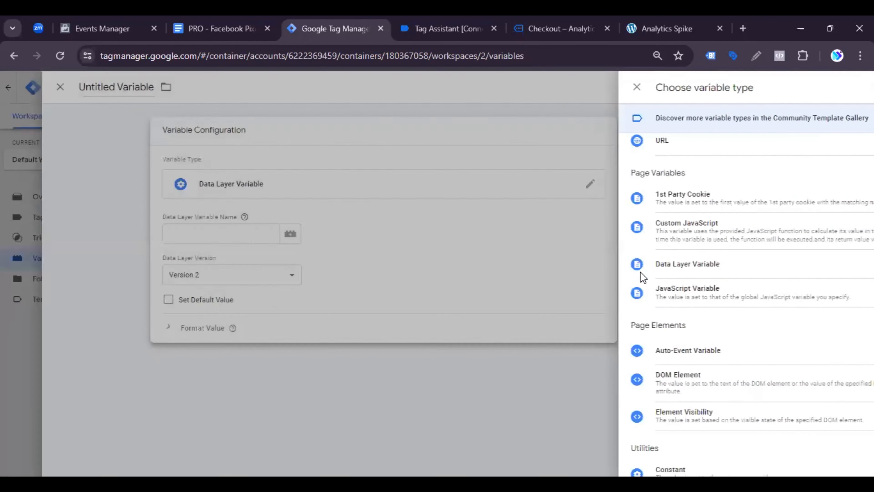
# Step: Set the Data Layer Variable Name to ecommerce.items, checking the items key against the begin_checkout data in Tag Assistant
pyautogui.click(381, 242)
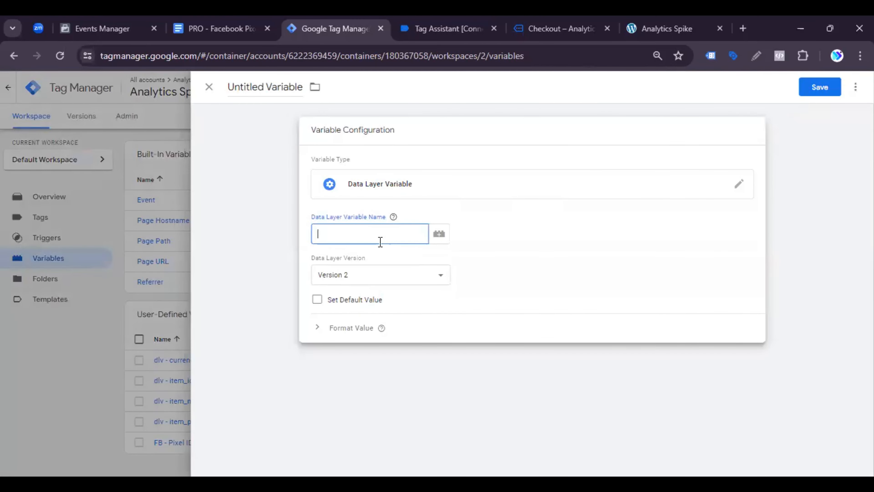
pyautogui.hotkey('ctrl', 'v')
pyautogui.click(358, 238)
pyautogui.click(436, 24)
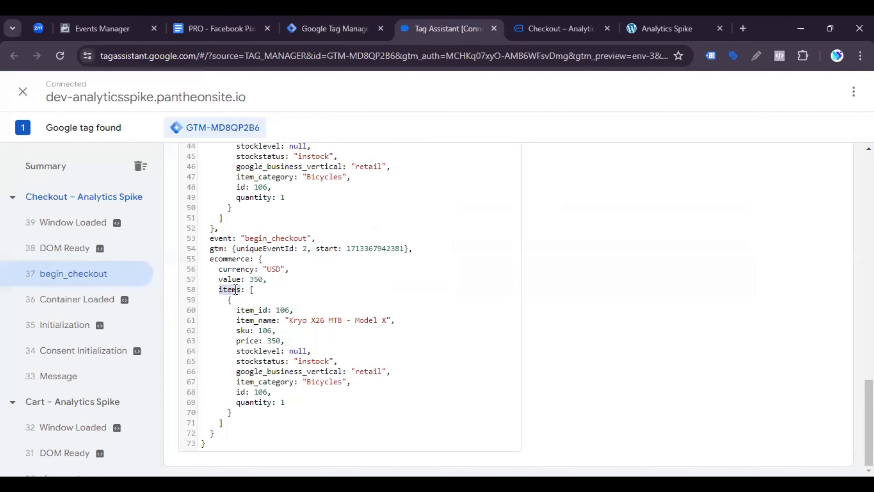
pyautogui.click(330, 28)
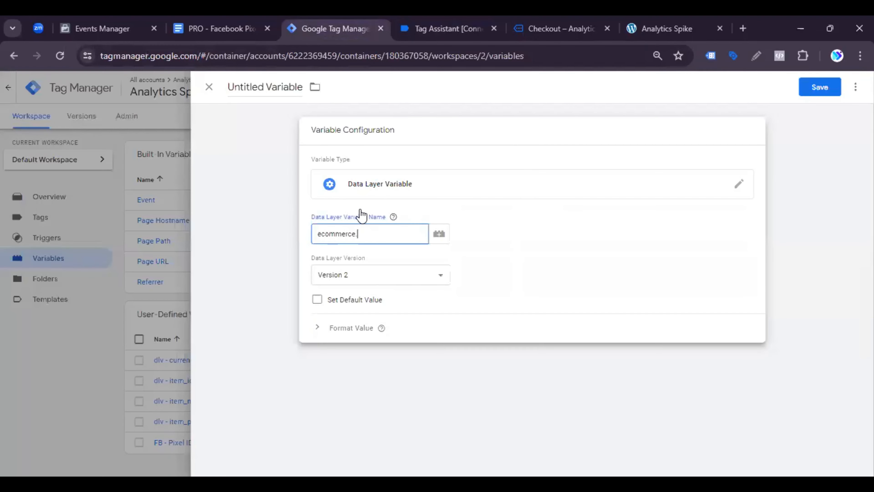
pyautogui.write('.items')
# Step: Name the variable dlv - ecommerce_items, using the name from the PRO - Facebook Pixel Web Conversion Tracking document, and save it
pyautogui.click(220, 28)
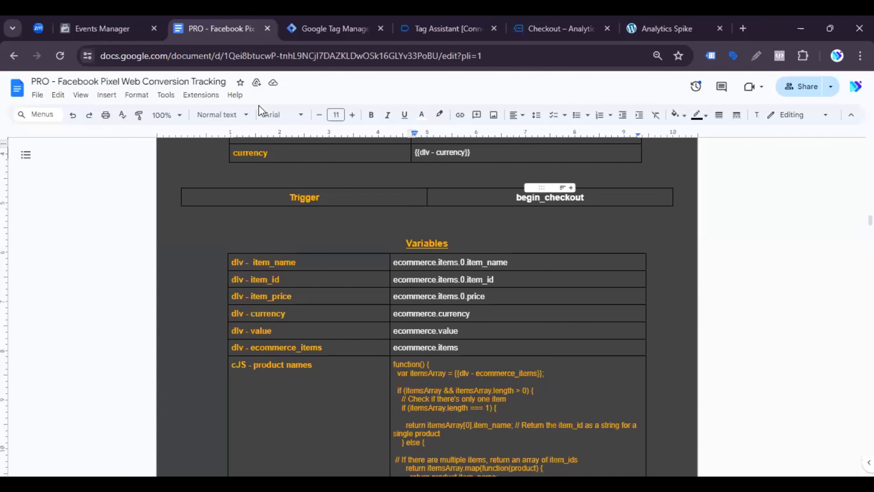
pyautogui.tripleClick(273, 351)
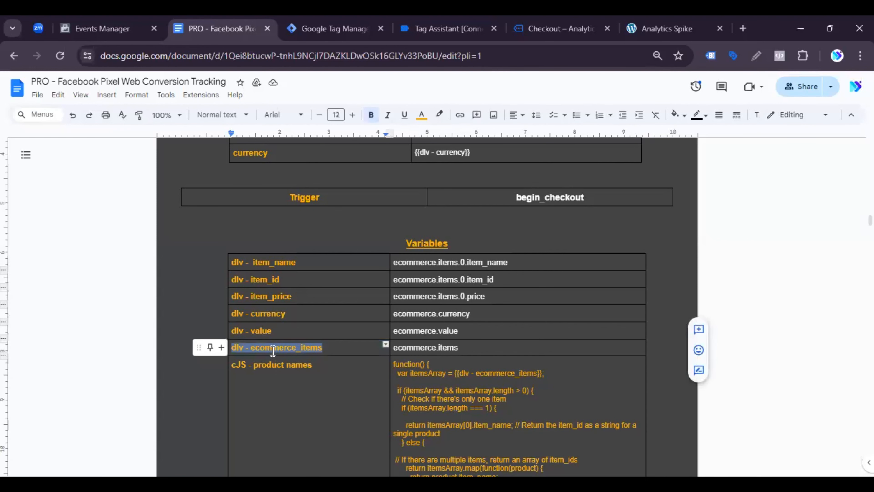
pyautogui.click(350, 25)
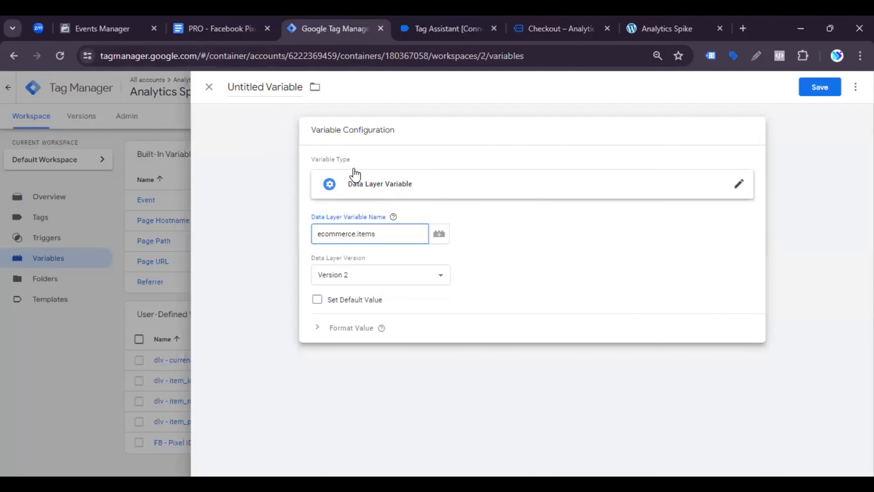
pyautogui.click(272, 85)
pyautogui.hotkey('ctrl', 'v')
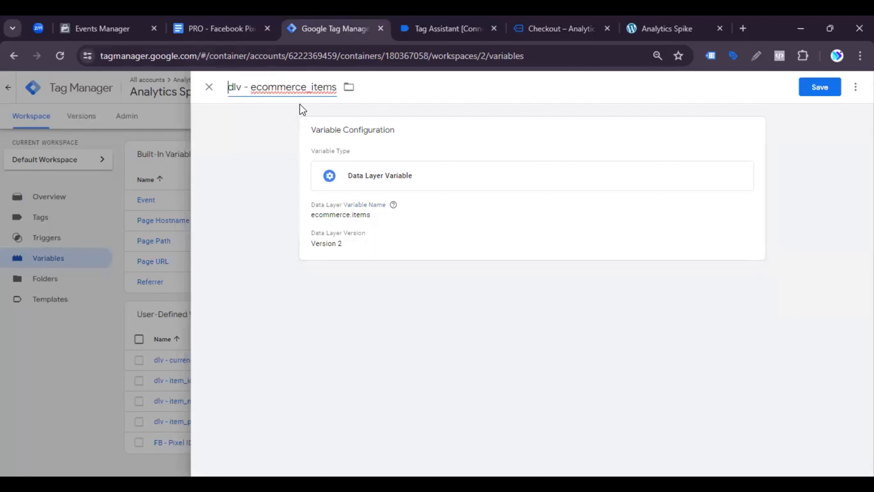
pyautogui.click(817, 90)
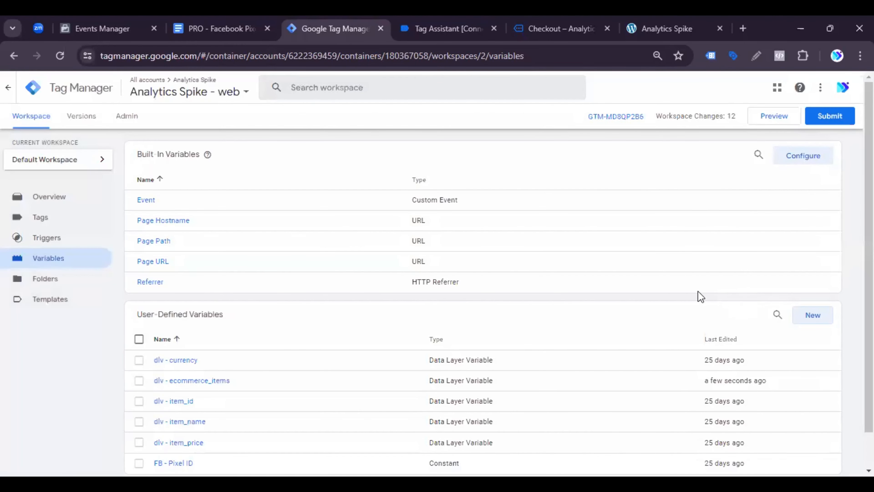
# Step: Copy the variable name cJS - product names from the document's Variables table and return to Google Tag Manager
pyautogui.click(209, 24)
pyautogui.tripleClick(283, 367)
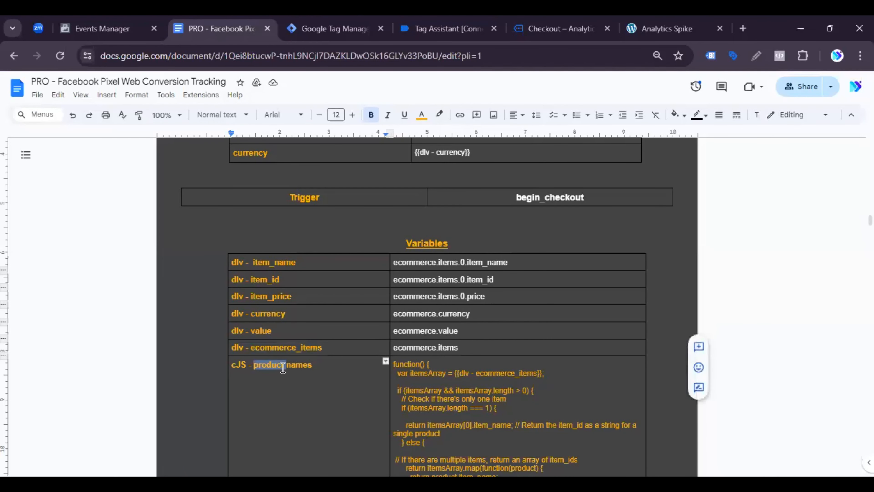
pyautogui.moveTo(322, 365); pyautogui.dragTo(221, 365)
pyautogui.rightClick(258, 367)
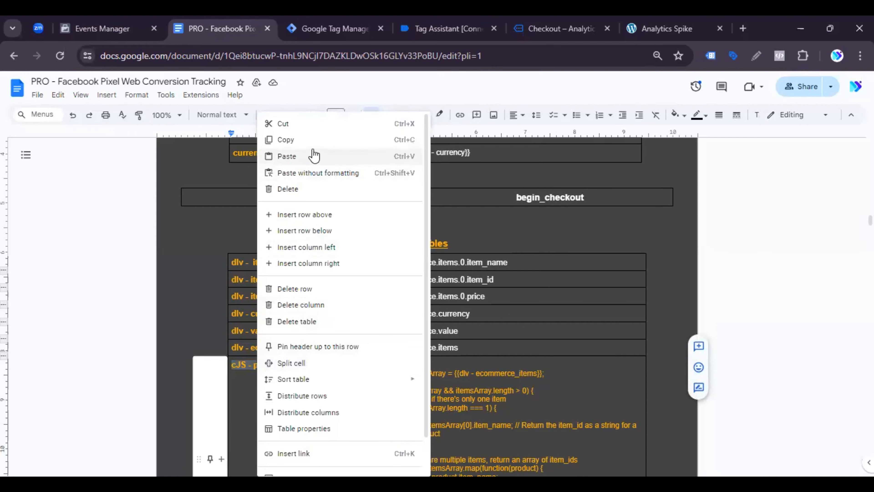
pyautogui.click(311, 141)
pyautogui.click(311, 21)
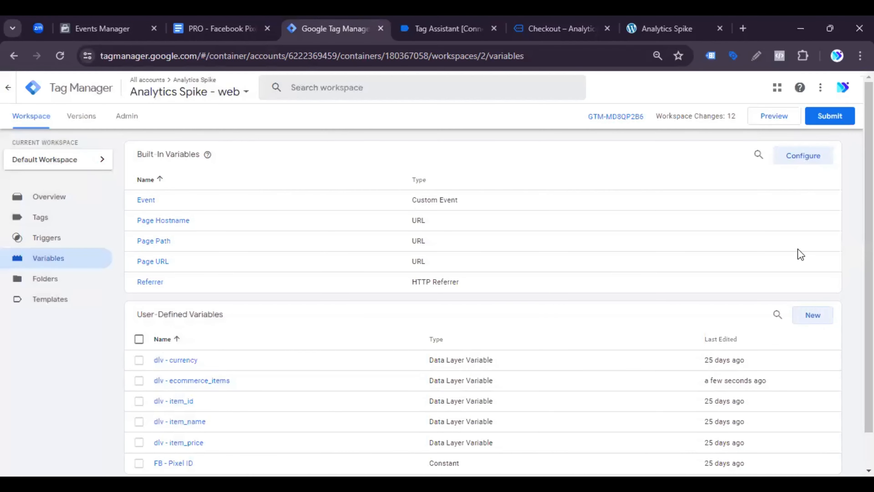
pyautogui.click(809, 313)
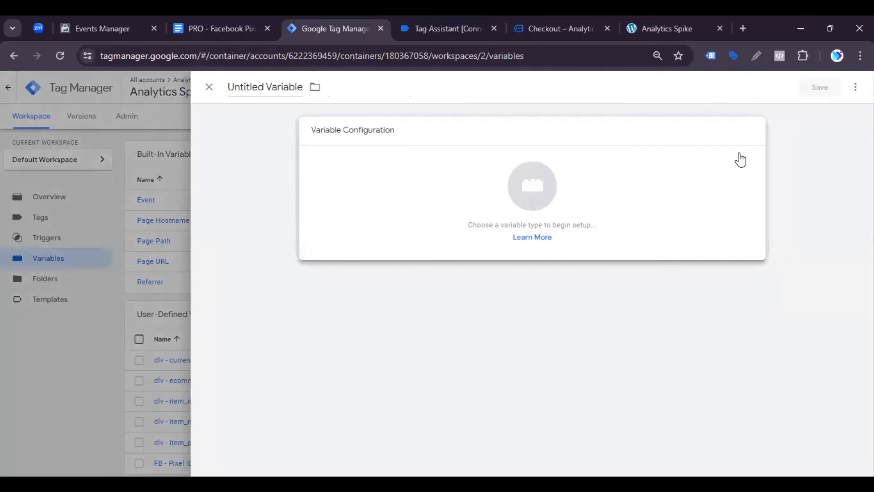
pyautogui.click(739, 158)
pyautogui.scroll(-5, 683, 383)
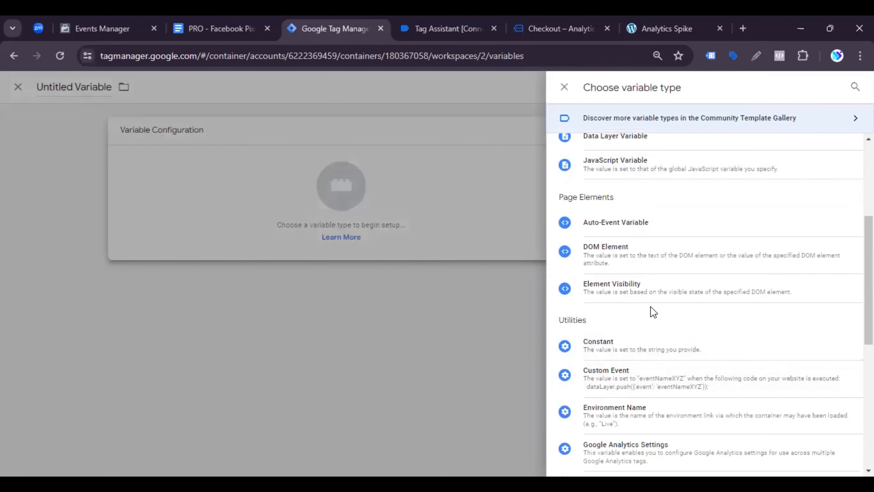
pyautogui.scroll(3, 670, 312)
pyautogui.click(633, 269)
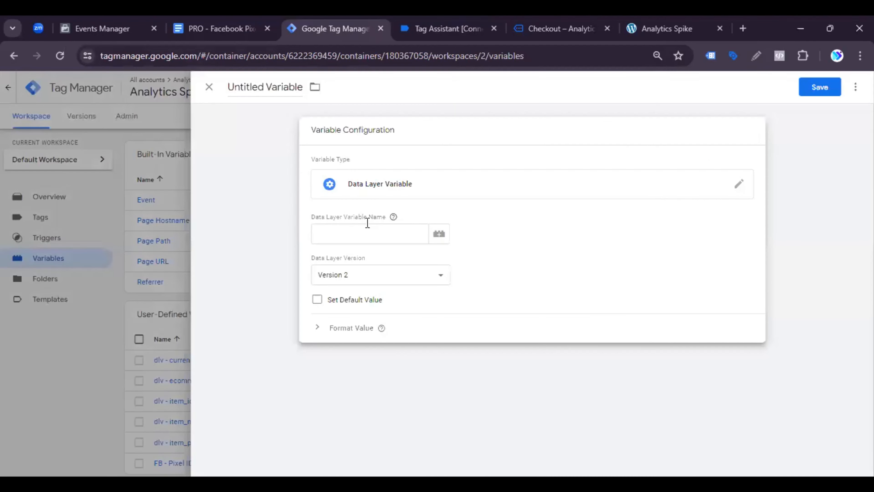
pyautogui.click(278, 93)
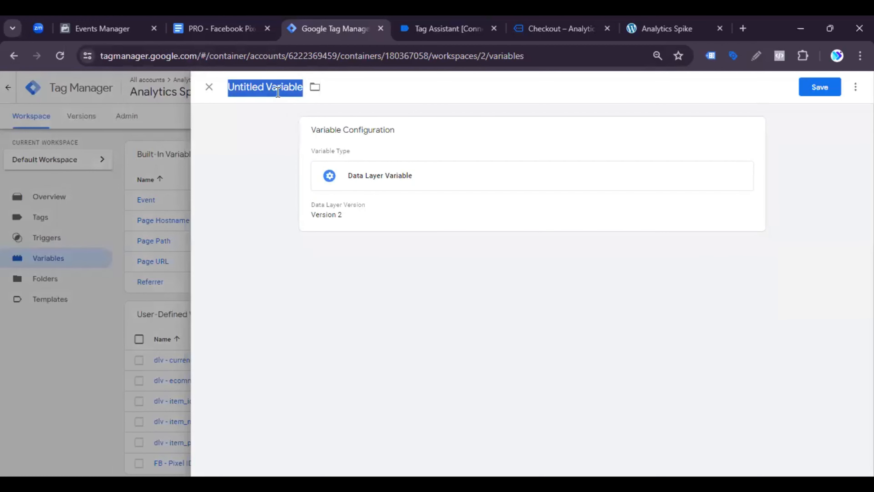
pyautogui.hotkey('ctrl', 'v')
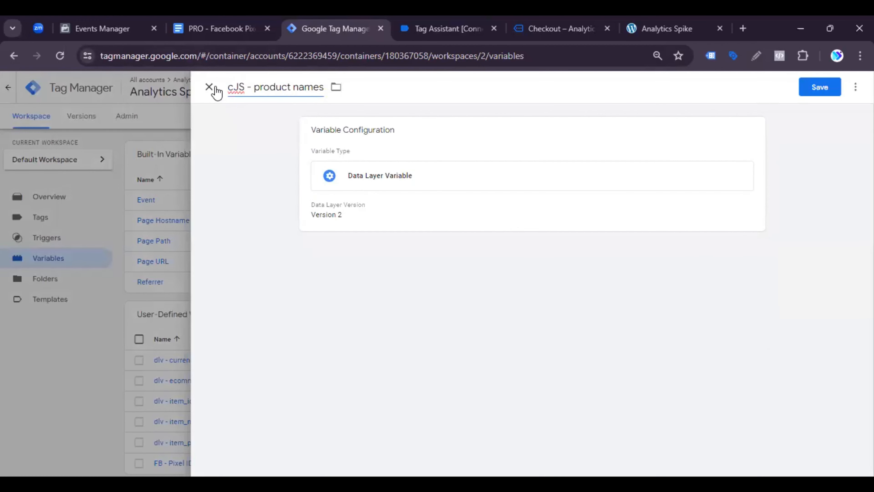
pyautogui.click(214, 88)
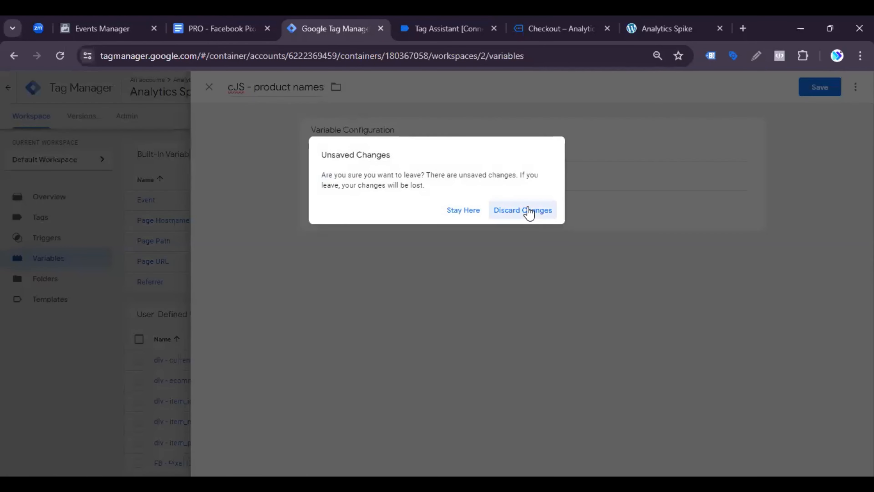
pyautogui.click(528, 211)
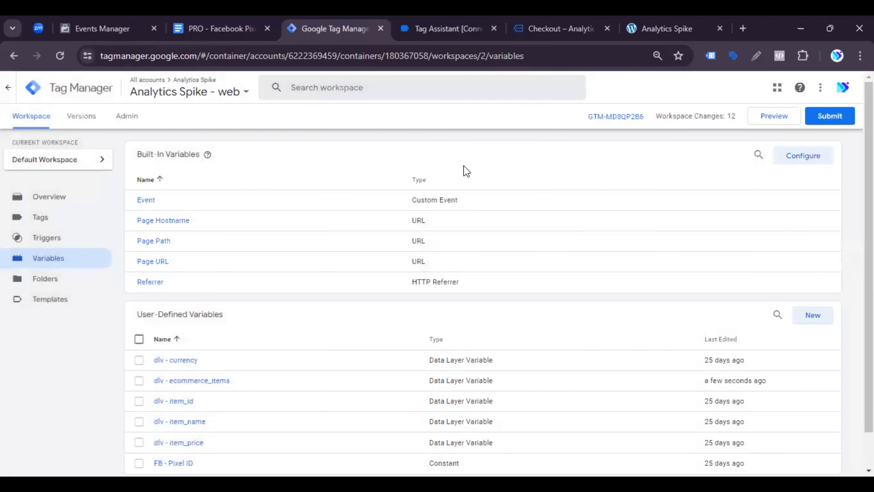
# Step: Start a new user-defined variable of the Custom JavaScript type
pyautogui.click(812, 320)
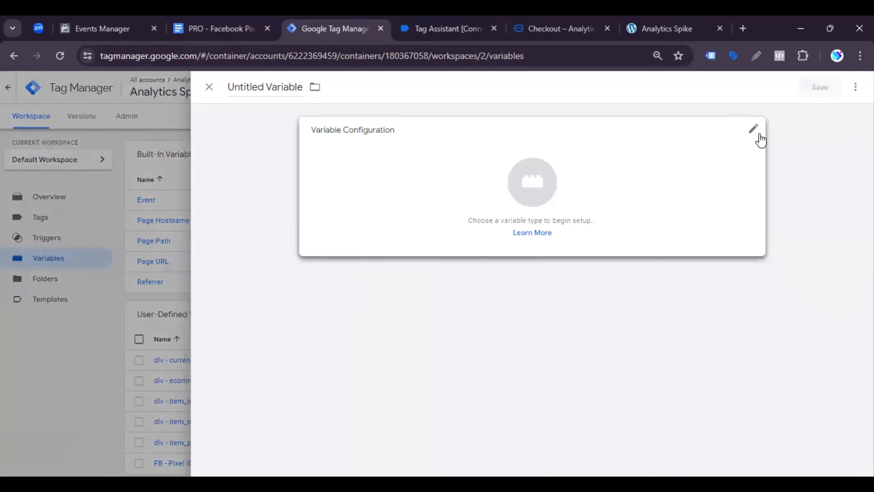
pyautogui.click(755, 134)
pyautogui.scroll(-3, 690, 358)
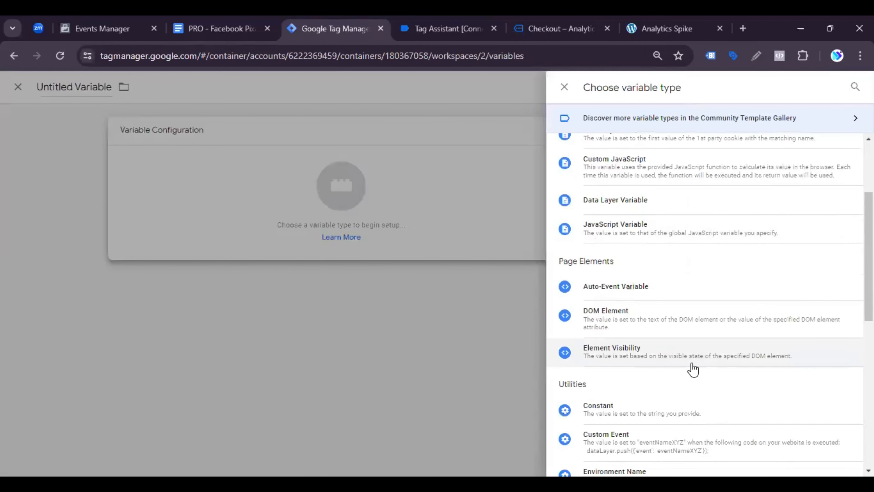
pyautogui.scroll(-5, 692, 361)
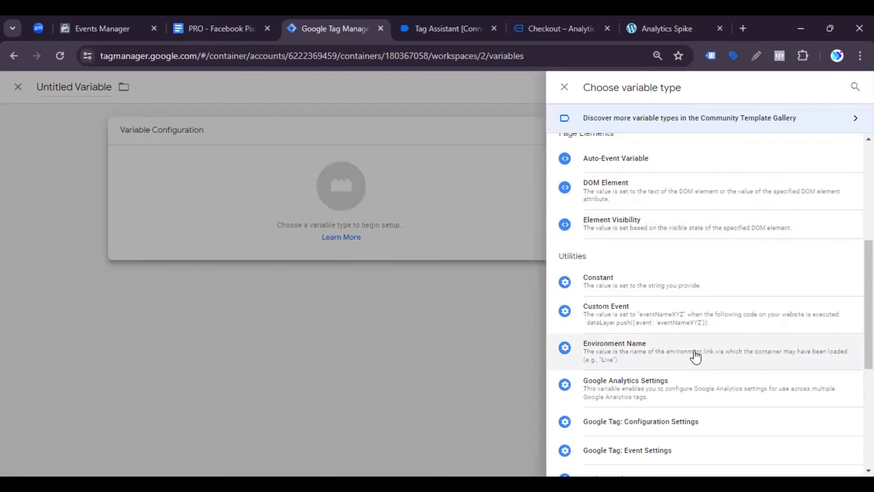
pyautogui.scroll(-5, 696, 357)
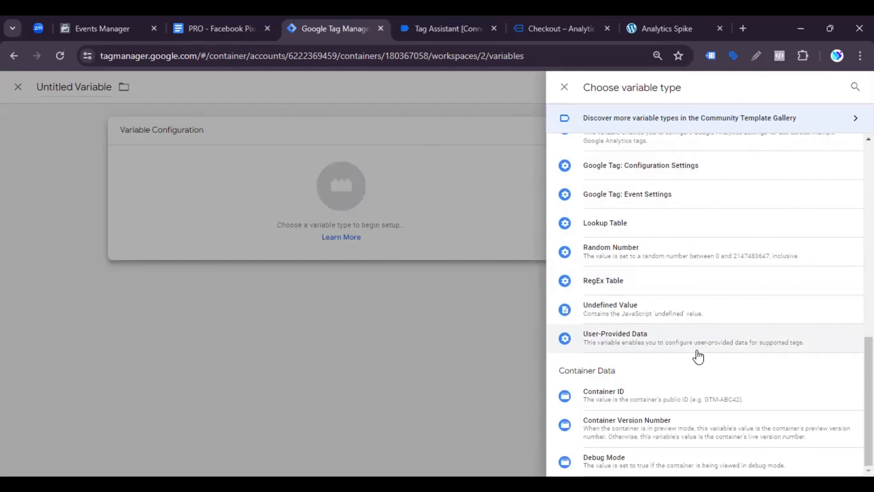
pyautogui.scroll(12, 698, 358)
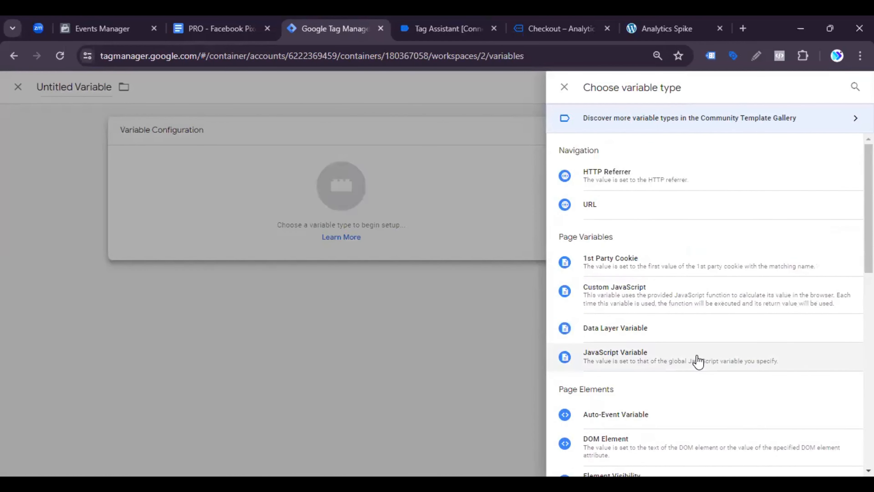
pyautogui.click(612, 313)
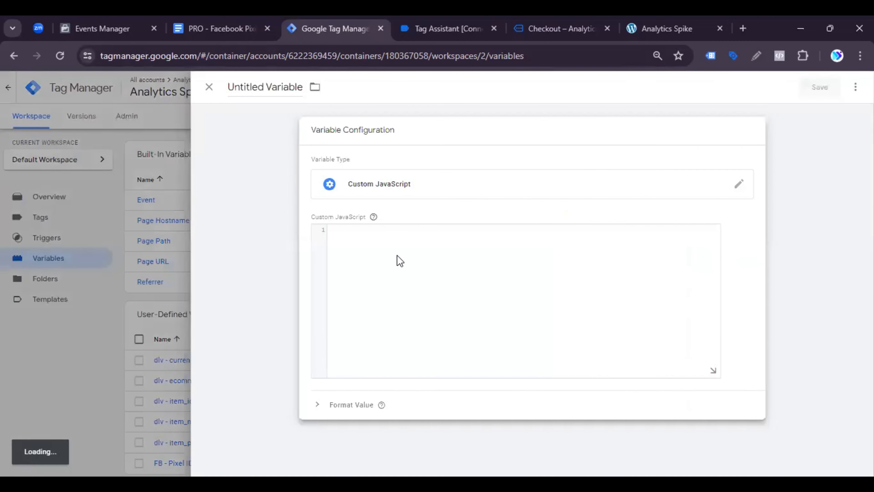
# Step: Name the Custom JavaScript variable cJS - product names
pyautogui.click(265, 95)
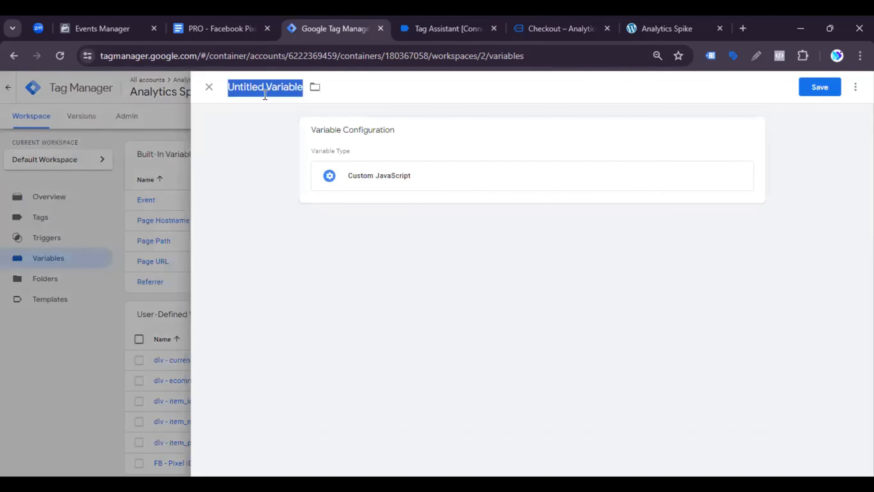
pyautogui.write('cJS - product names')
pyautogui.click(354, 156)
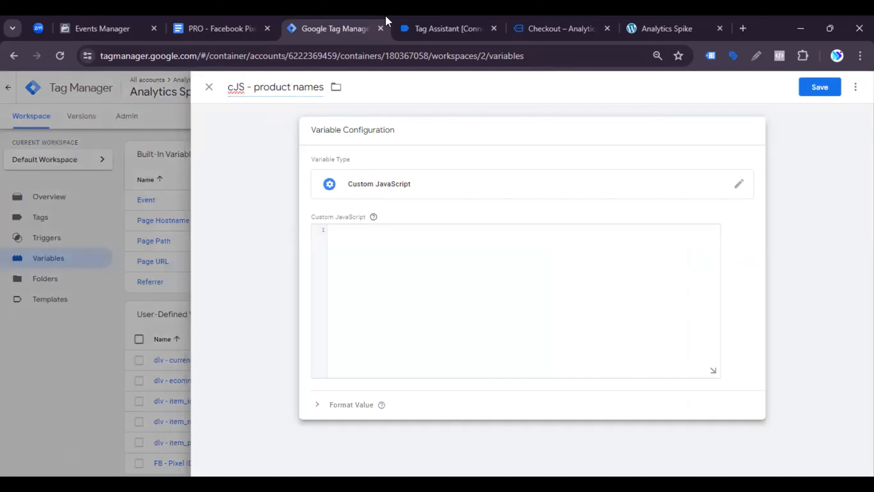
# Step: Copy the complete cJS - product names function code from the document's Variables table and return to the variable in Google Tag Manager
pyautogui.click(237, 27)
pyautogui.scroll(-2, 439, 362)
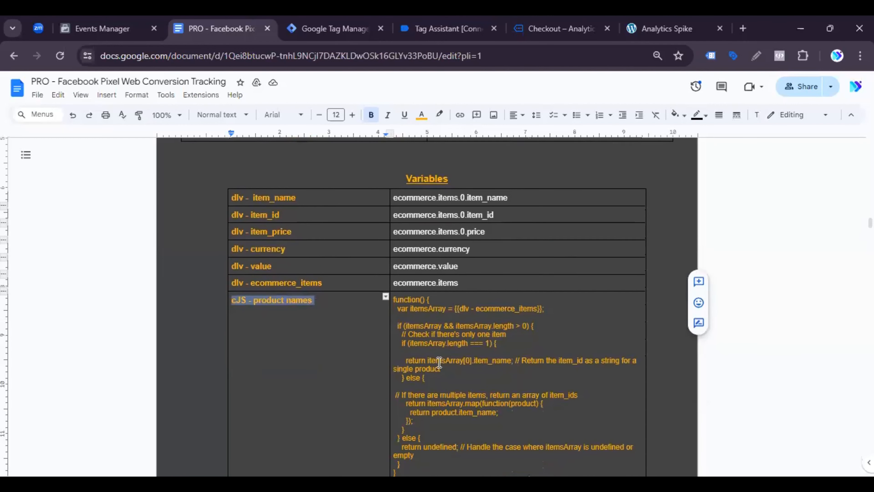
pyautogui.scroll(-3, 439, 362)
pyautogui.moveTo(407, 353); pyautogui.dragTo(393, 171)
pyautogui.hotkey('ctrl', 'c')
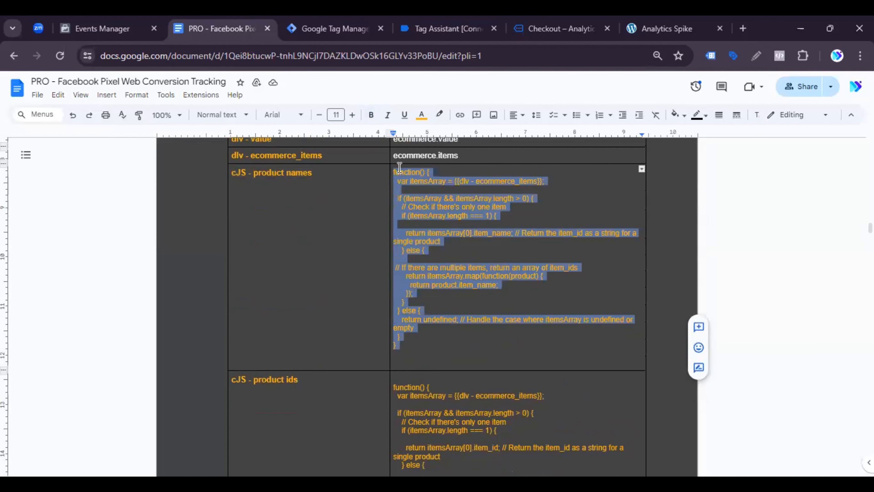
pyautogui.click(351, 24)
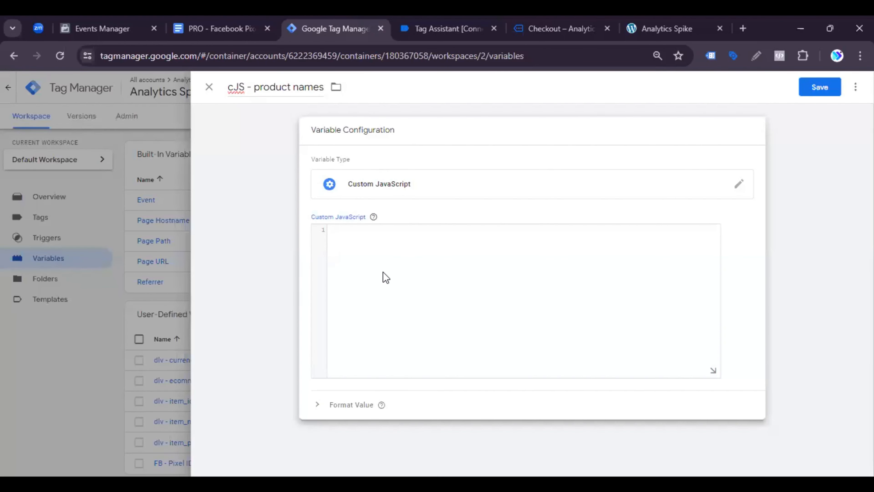
# Step: Paste the copied function into the cJS - product names variable, reinsert {{dlv - ecommerce_items}} as the itemsArray value, and save
pyautogui.hotkey('ctrl', 'v')
pyautogui.scroll(1, 460, 314)
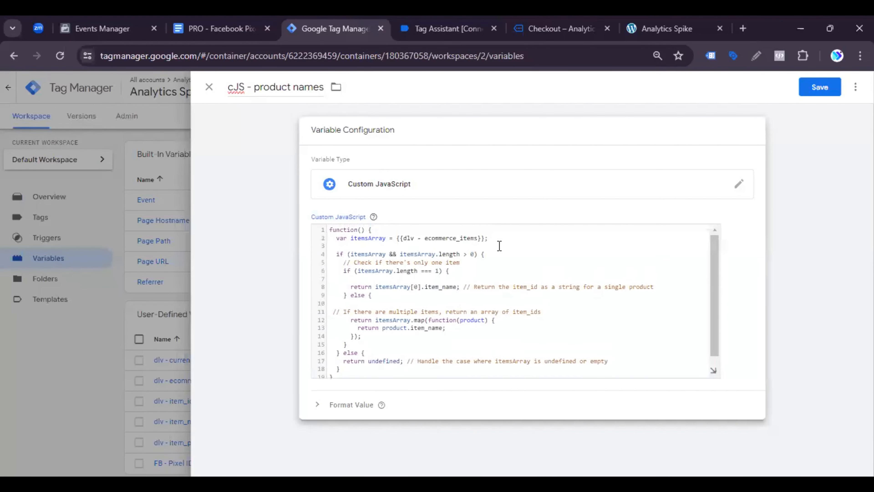
pyautogui.moveTo(484, 233); pyautogui.dragTo(402, 238)
pyautogui.click(484, 237)
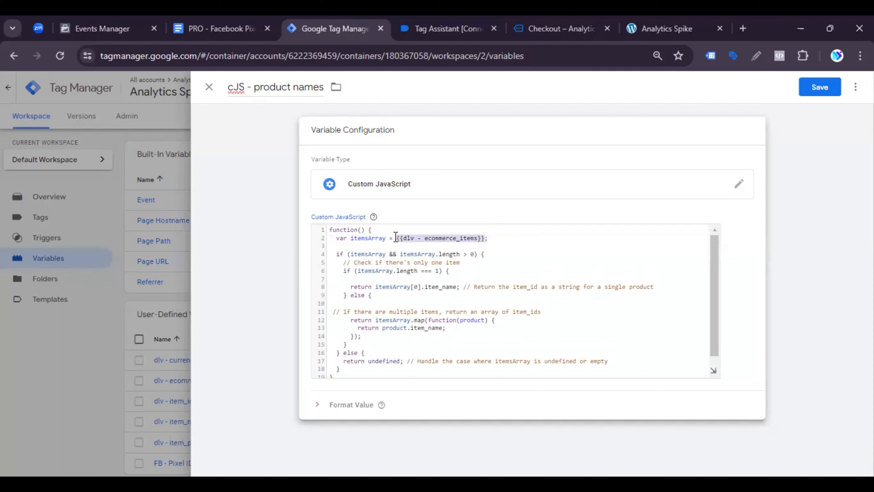
pyautogui.write('{{;')
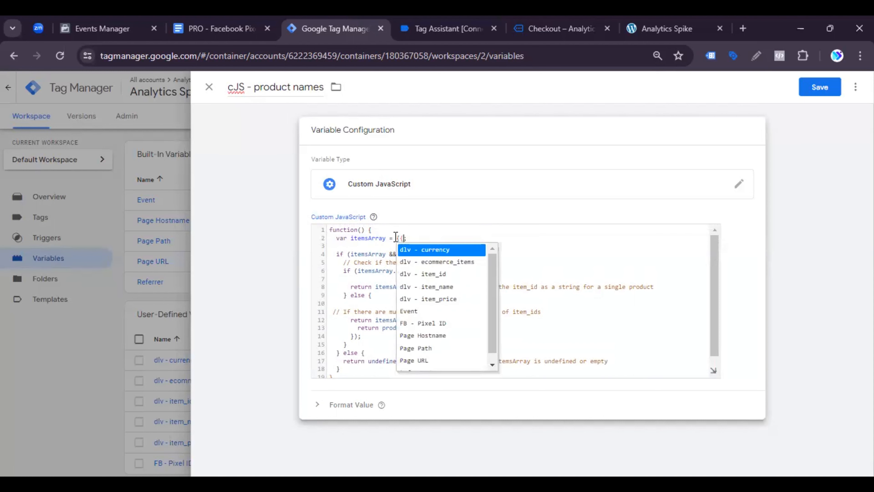
pyautogui.click(414, 262)
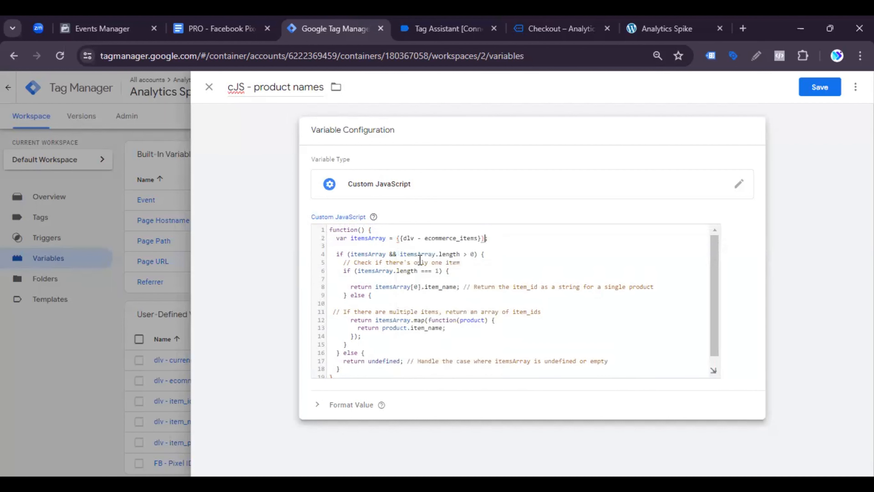
pyautogui.click(829, 91)
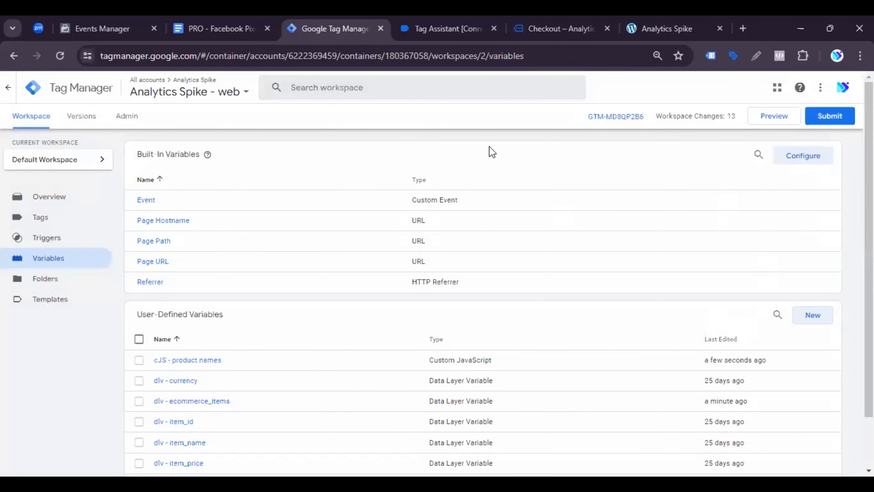
# Step: Copy the variable name cJS - product ids from the document's Variables table and return to Google Tag Manager
pyautogui.hotkey('ctrl', 'shift', 'Tab')
pyautogui.click(310, 381)
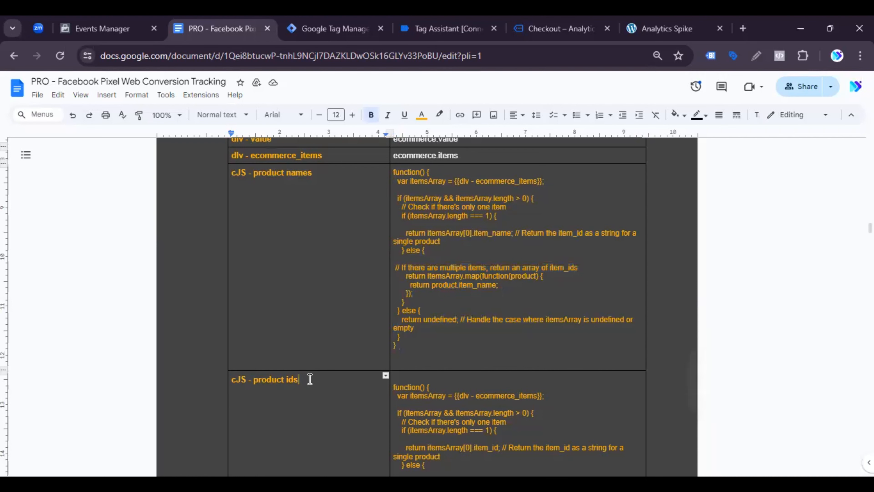
pyautogui.moveTo(306, 379); pyautogui.dragTo(231, 379)
pyautogui.hotkey('ctrl', 'c')
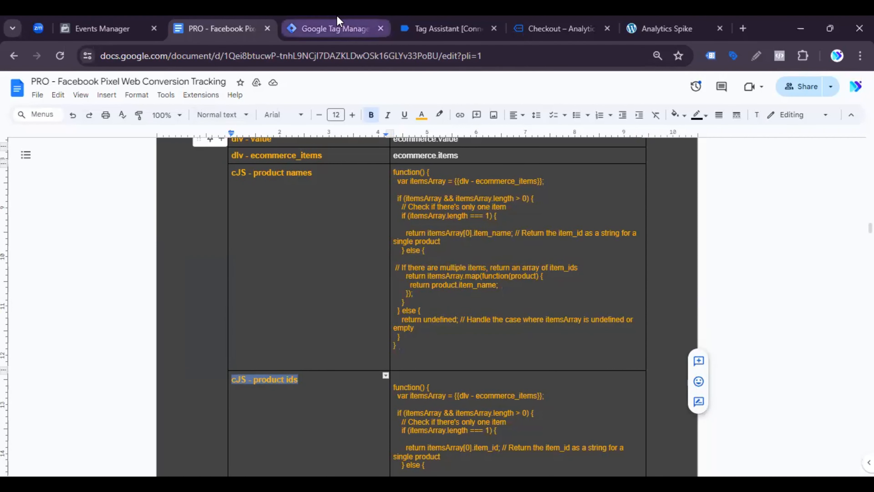
pyautogui.click(339, 27)
# Step: Start a new user-defined variable of the Custom JavaScript type and name it cJS - product ids
pyautogui.click(813, 316)
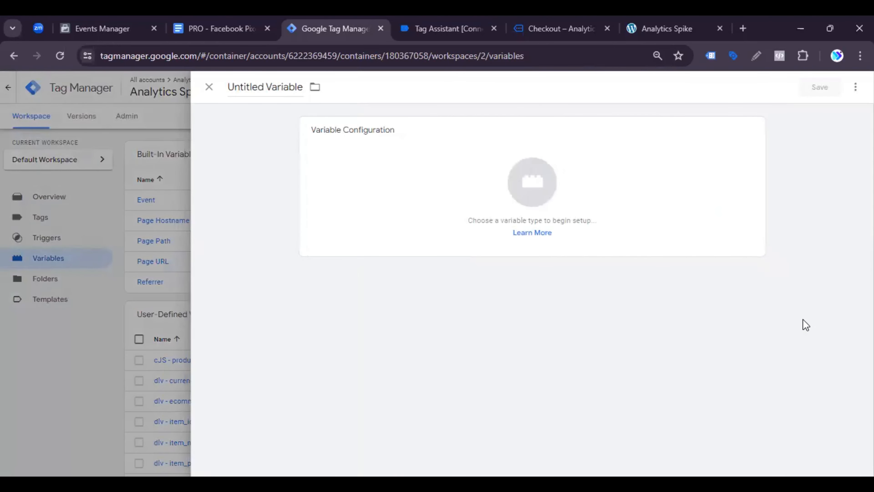
pyautogui.click(744, 161)
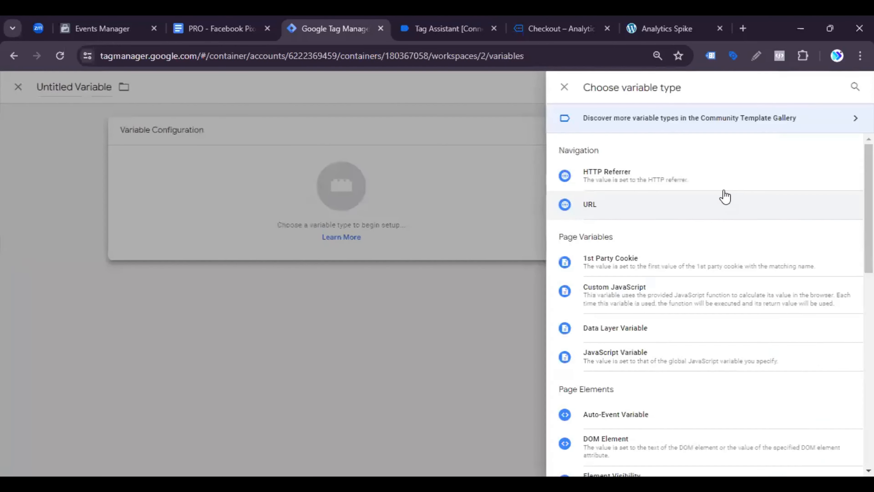
pyautogui.click(616, 288)
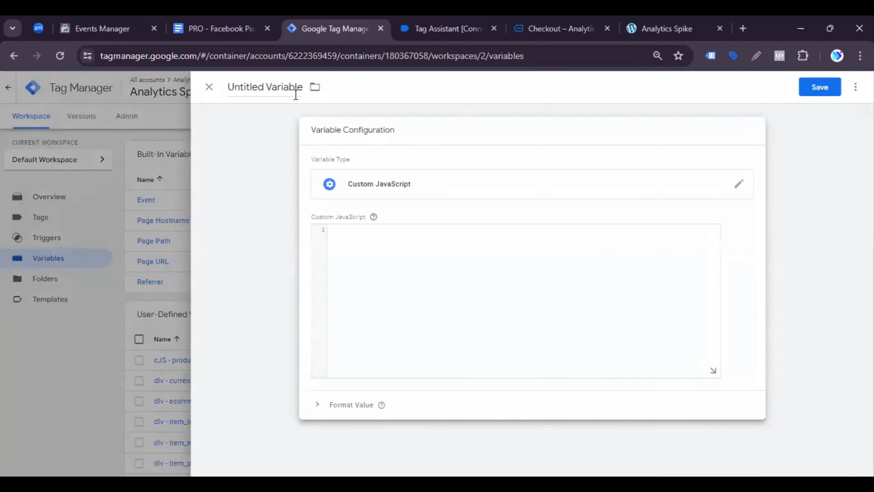
pyautogui.click(287, 87)
pyautogui.hotkey('ctrl', 'v')
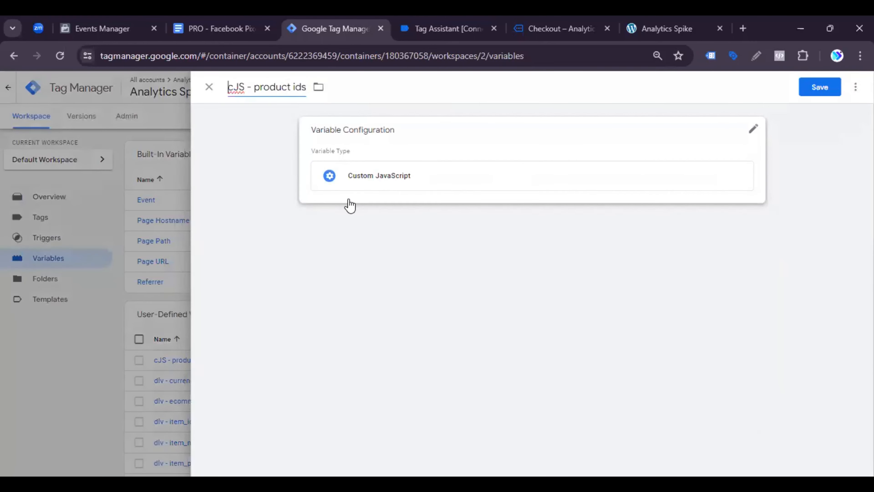
pyautogui.click(376, 177)
# Step: Copy the cJS - product ids function code from the document's Variables table and return to the variable in Google Tag Manager
pyautogui.click(241, 29)
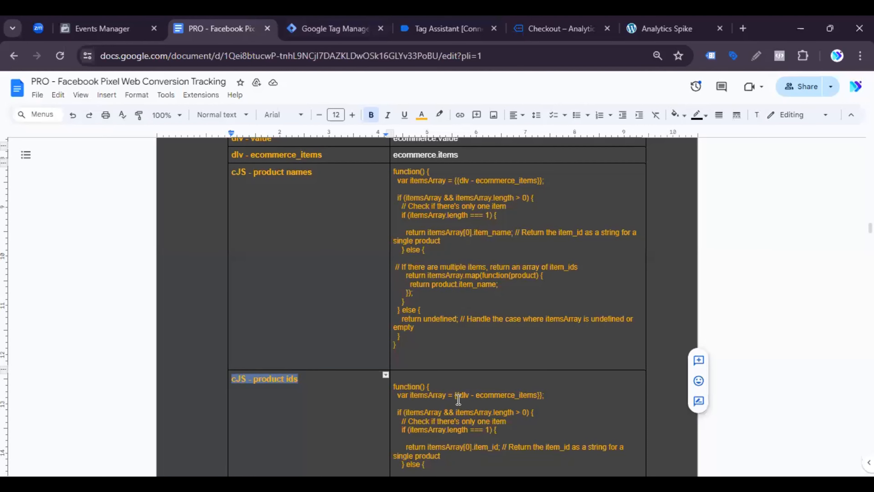
pyautogui.scroll(-3, 460, 407)
pyautogui.moveTo(421, 415); pyautogui.dragTo(392, 258)
pyautogui.hotkey('ctrl', 'c')
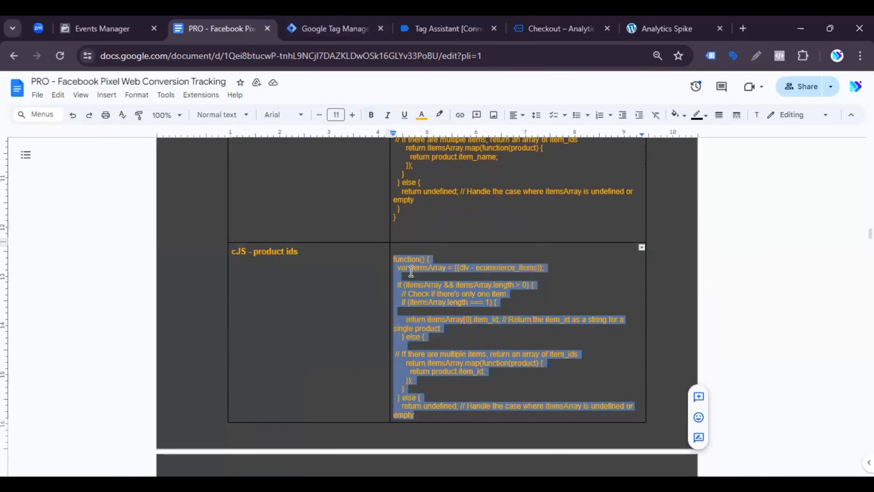
pyautogui.click(332, 28)
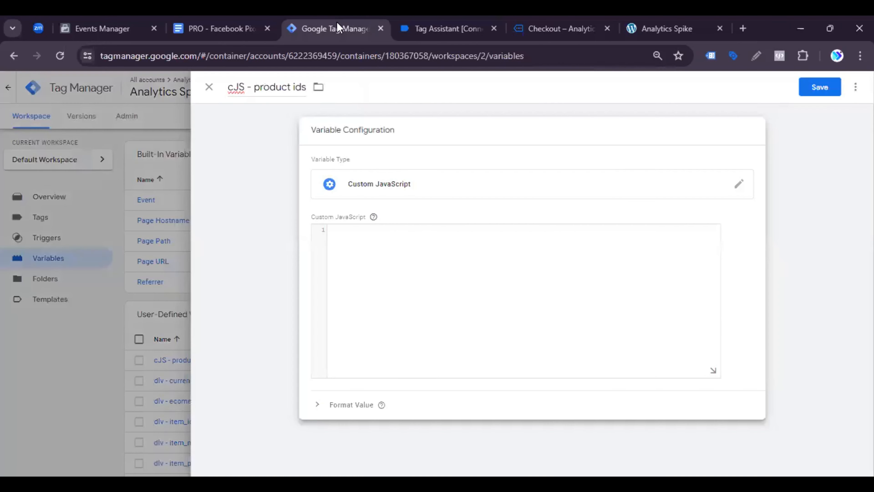
# Step: Paste the copied function into the cJS - product ids variable, reinsert {{dlv - ecommerce_items}} as the itemsArray value, and save
pyautogui.click(392, 245)
pyautogui.hotkey('ctrl', 'v')
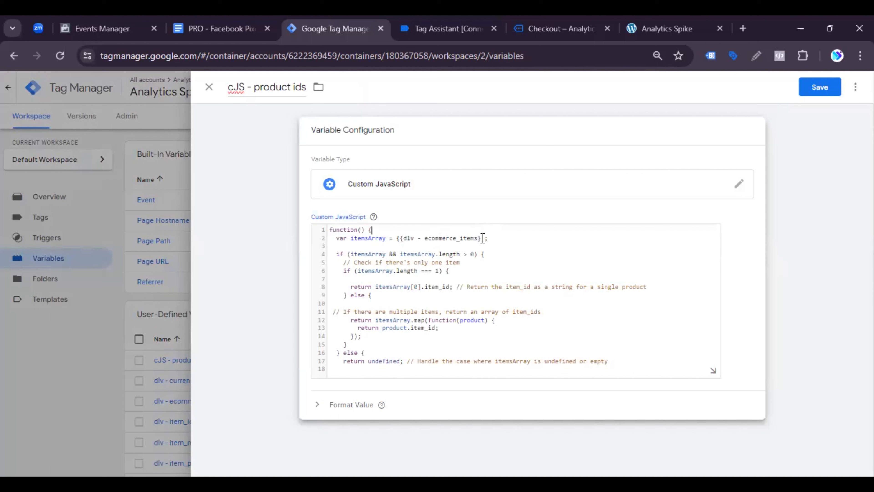
pyautogui.moveTo(481, 238); pyautogui.dragTo(401, 240)
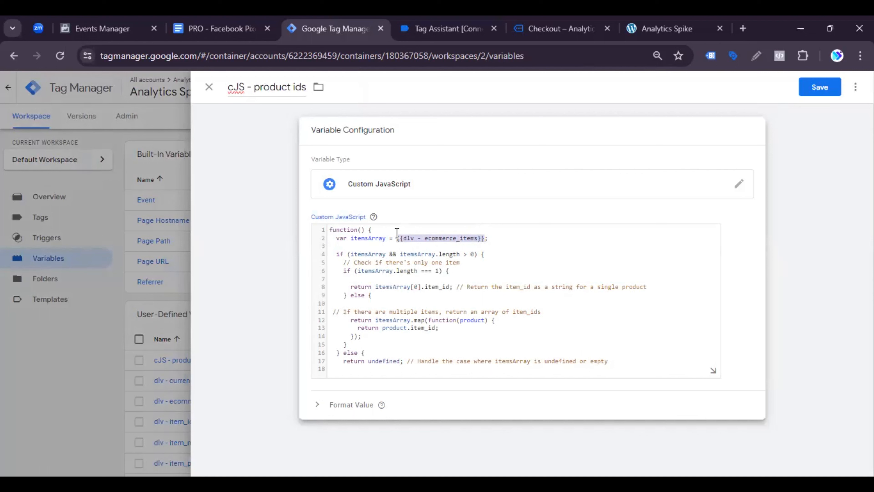
pyautogui.press('BackSpace')
pyautogui.write('{{;')
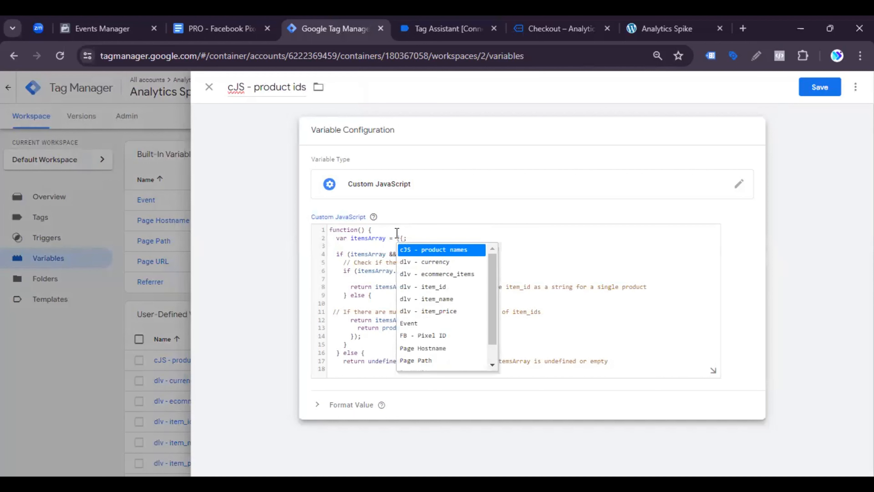
pyautogui.click(433, 275)
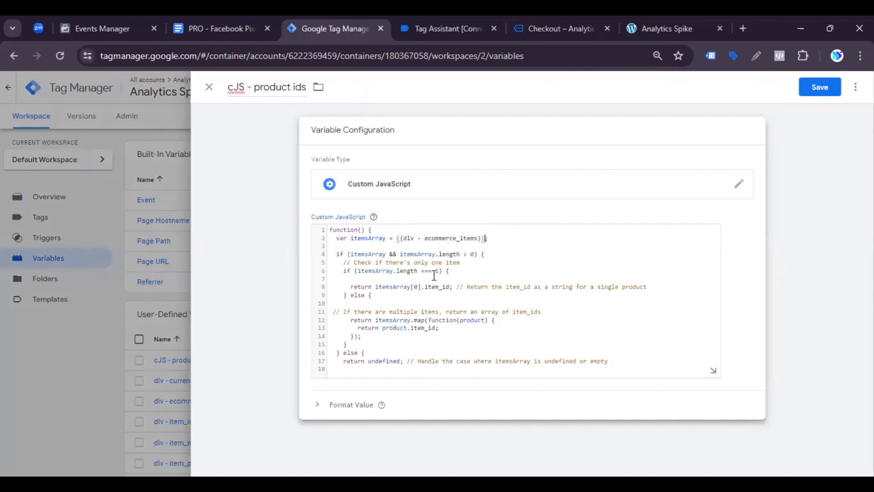
pyautogui.click(812, 86)
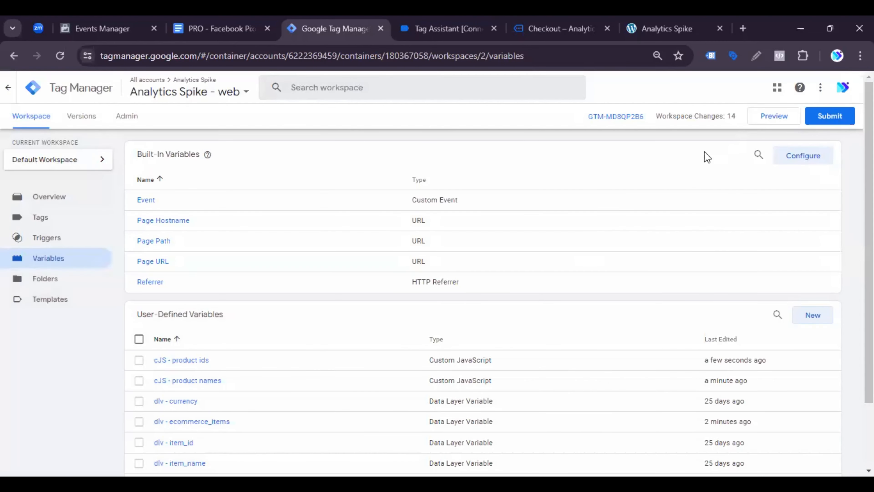
# Step: Review the InitiateCheckout Event Setup properties in the document and start a new Facebook Pixel tag in Google Tag Manager
pyautogui.click(224, 21)
pyautogui.scroll(10, 333, 321)
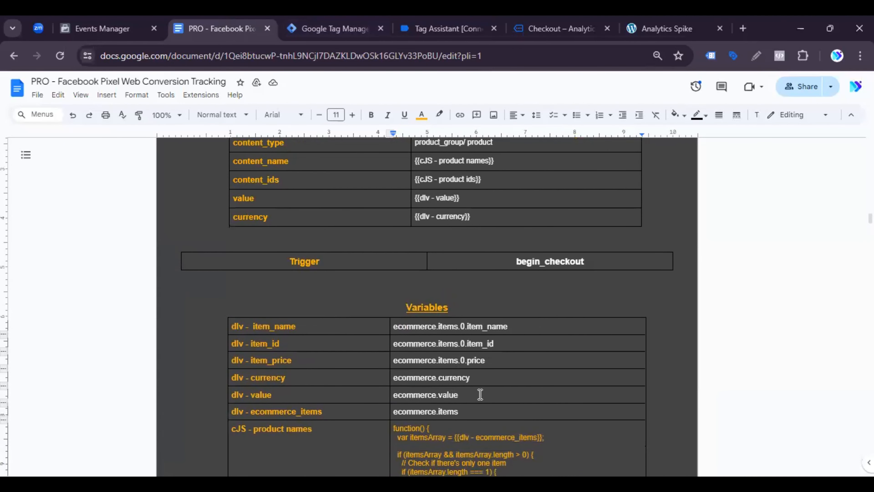
pyautogui.scroll(5, 423, 244)
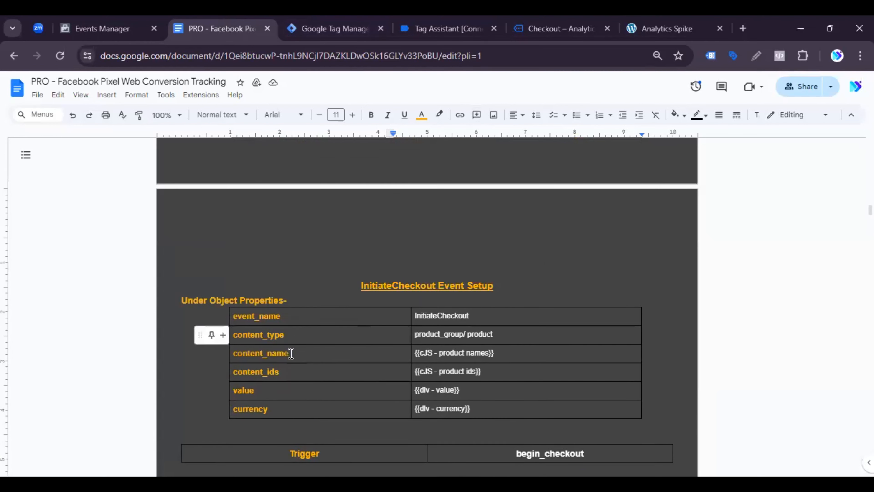
pyautogui.click(340, 20)
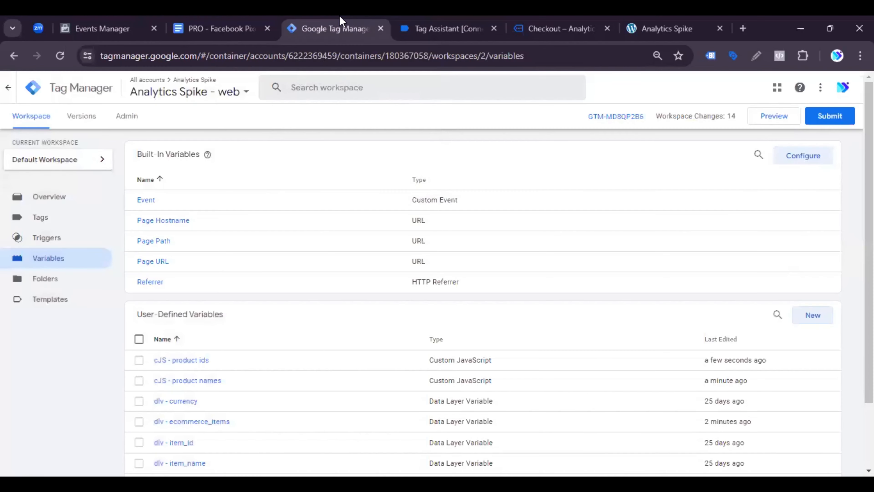
pyautogui.click(47, 218)
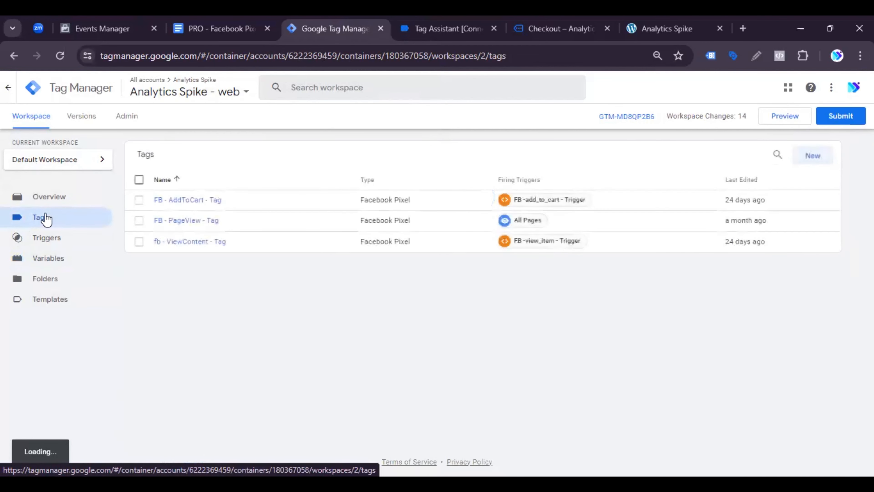
pyautogui.click(805, 160)
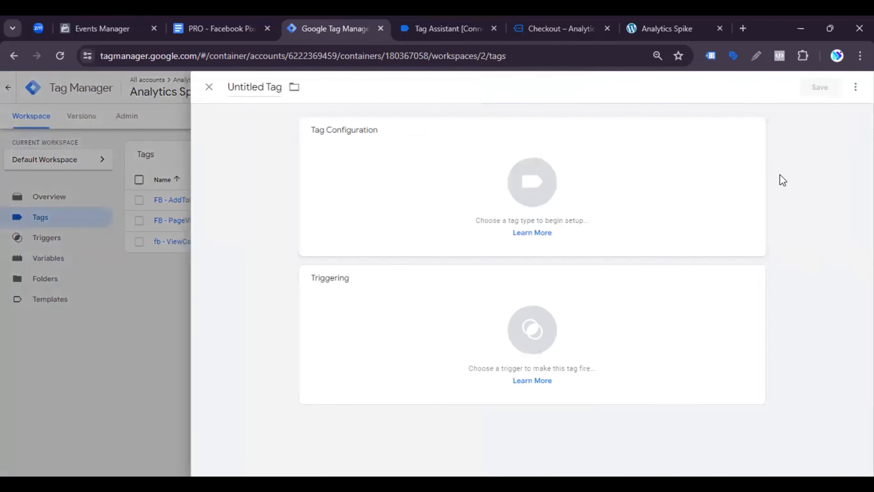
pyautogui.click(754, 131)
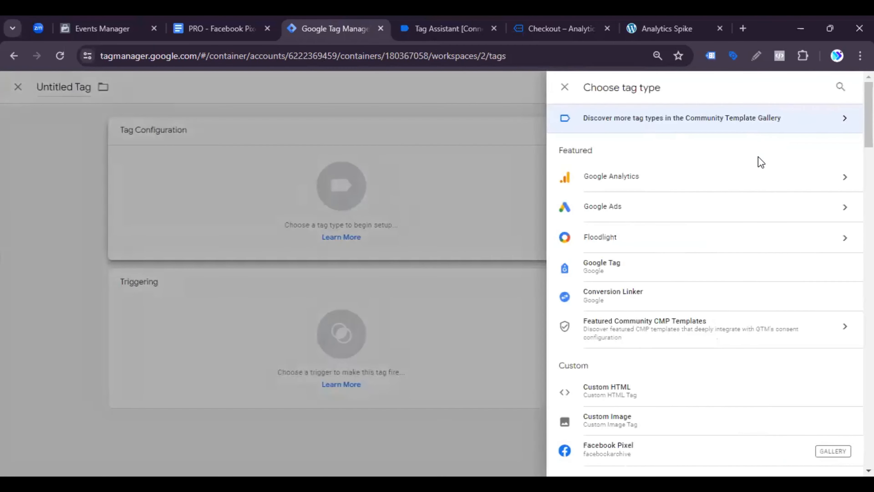
pyautogui.click(588, 451)
# Step: Set the tag's Facebook Pixel ID to {{FB - Pixel ID}} and its standard event name to InitiateCheckout
pyautogui.click(363, 247)
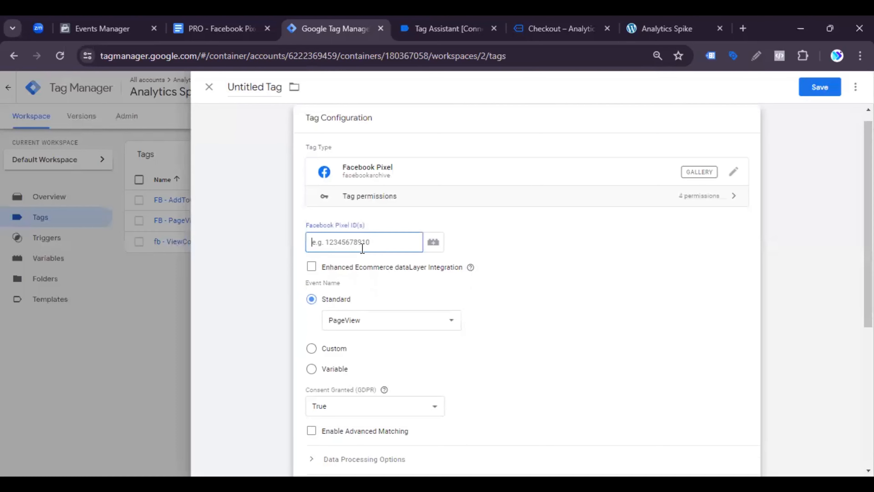
pyautogui.click(439, 249)
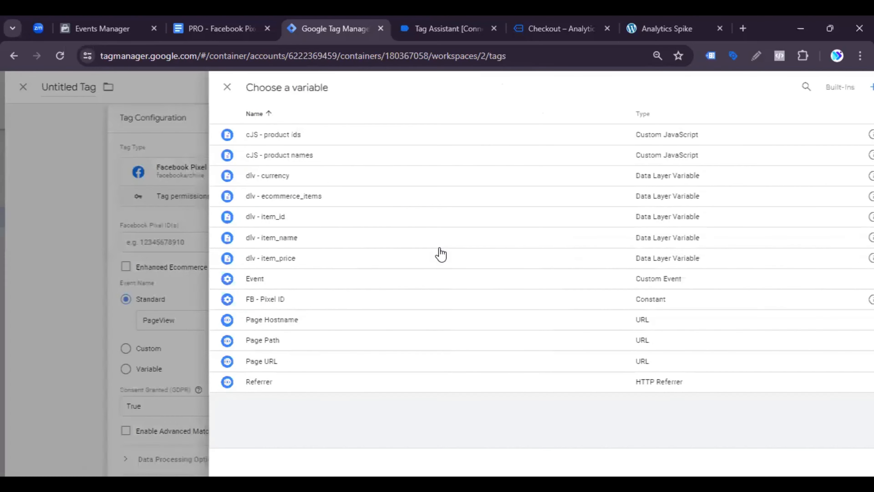
pyautogui.click(267, 296)
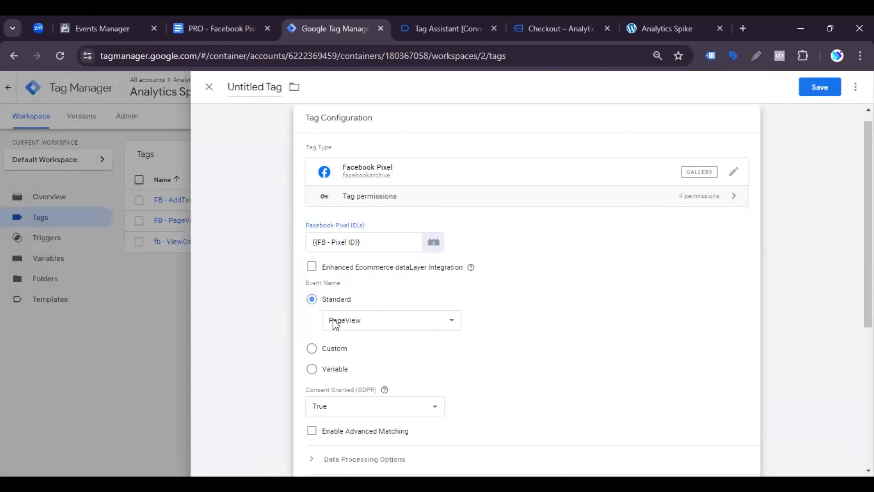
pyautogui.click(334, 322)
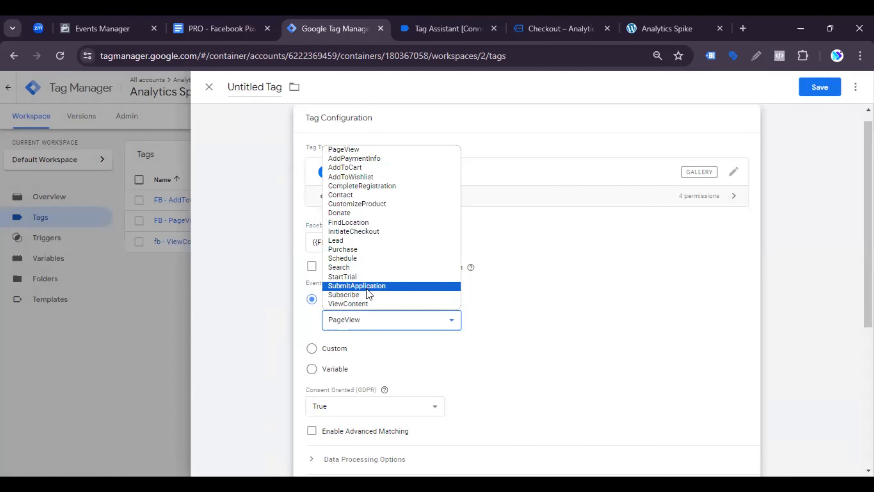
pyautogui.click(363, 232)
# Step: Expand the tag's Data Processing Options and Object Properties, and add six empty property rows
pyautogui.scroll(-3, 404, 361)
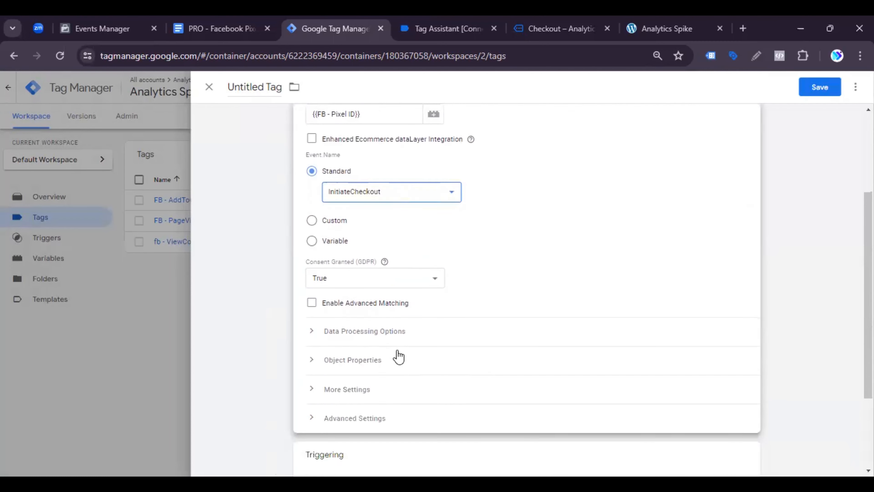
pyautogui.click(388, 335)
pyautogui.scroll(-3, 388, 336)
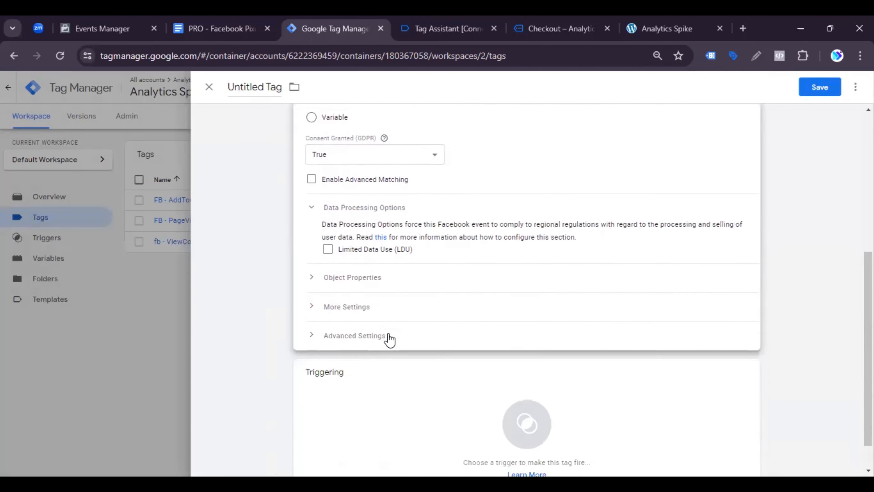
pyautogui.click(379, 284)
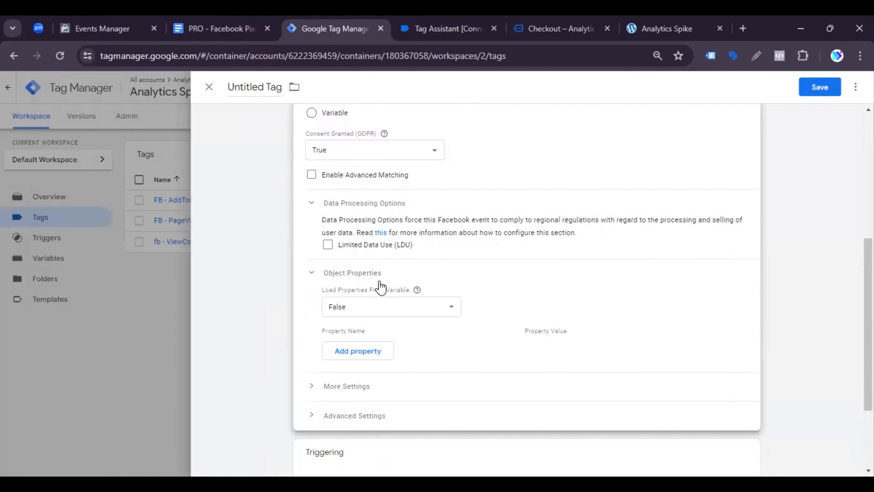
pyautogui.scroll(-2, 380, 288)
pyautogui.click(353, 288)
pyautogui.click(366, 314)
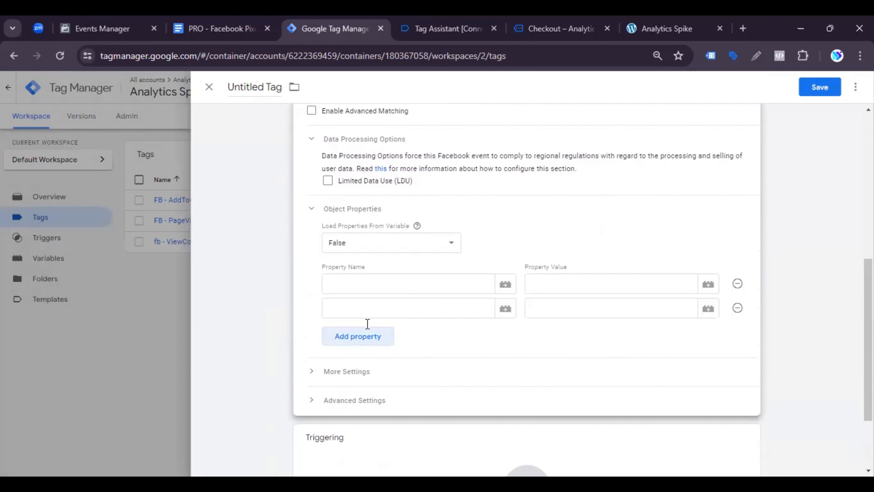
pyautogui.click(365, 344)
pyautogui.click(362, 364)
pyautogui.click(363, 388)
pyautogui.scroll(-5, 378, 379)
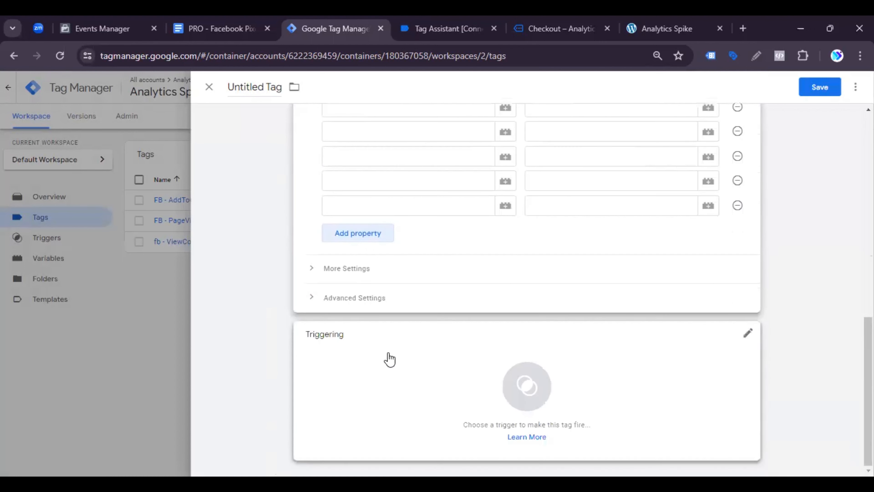
pyautogui.scroll(4, 396, 310)
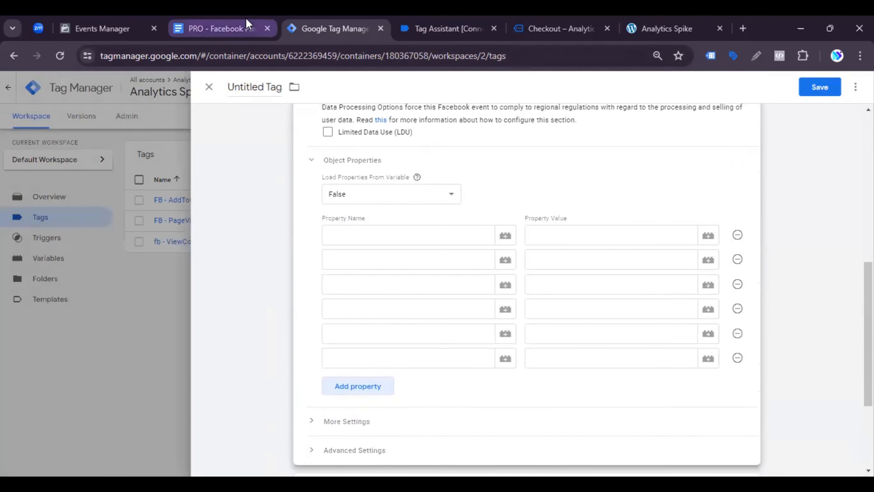
# Step: Copy event_name from the document's InitiateCheckout Event Setup table and paste it as the first property name in the Google Tag Manager tag
pyautogui.click(245, 21)
pyautogui.tripleClick(273, 315)
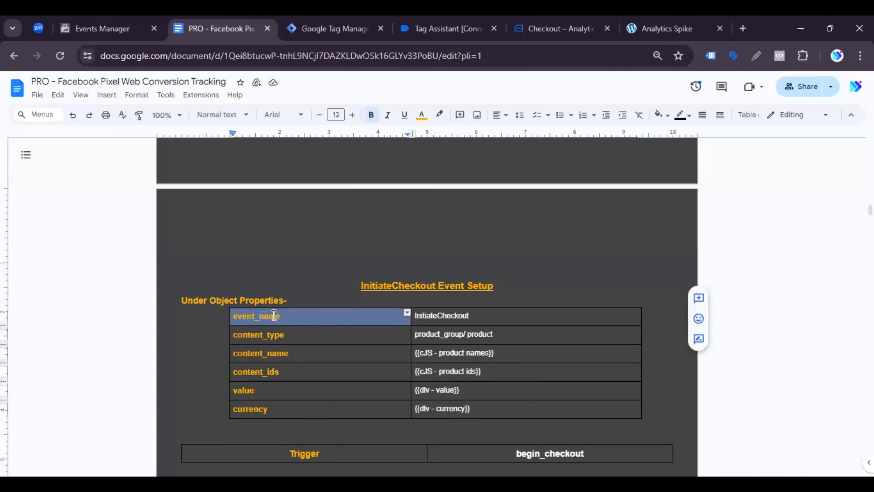
pyautogui.tripleClick(274, 314)
pyautogui.doubleClick(274, 315)
pyautogui.hotkey('ctrl', 'c')
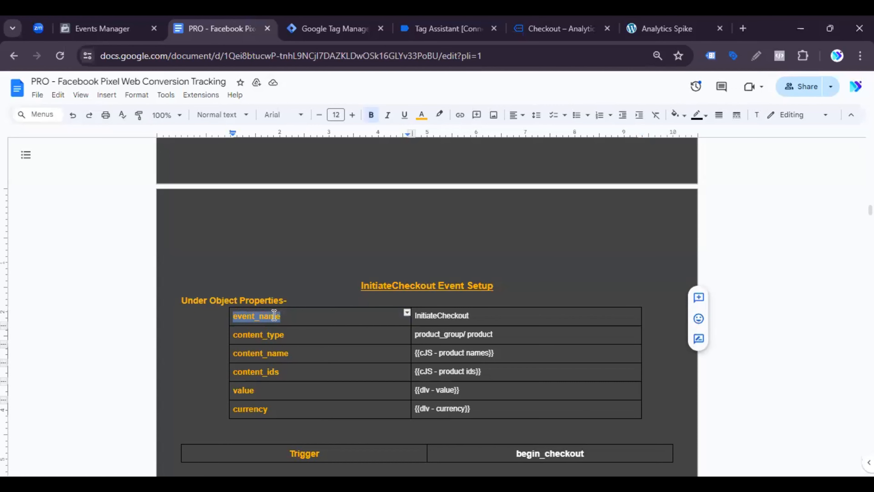
pyautogui.click(330, 29)
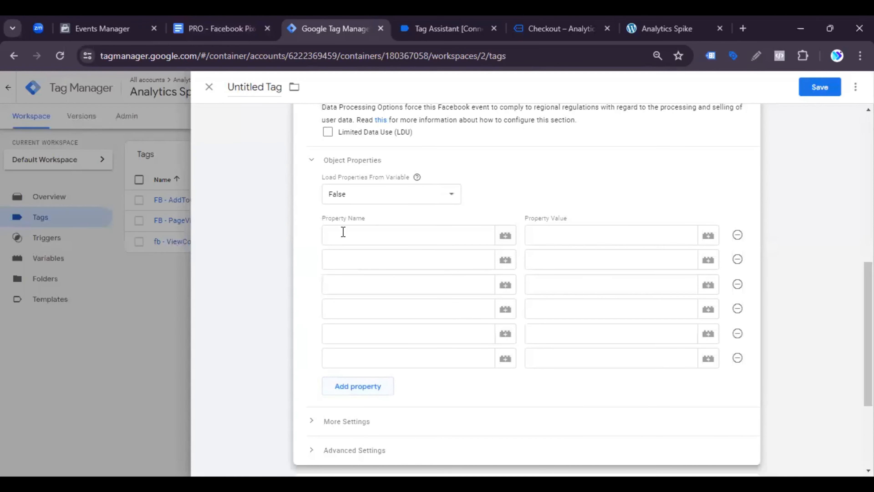
pyautogui.click(334, 228)
pyautogui.hotkey('ctrl', 'v')
# Step: Copy content_type from the document's InitiateCheckout table into the tag's second property name
pyautogui.click(351, 260)
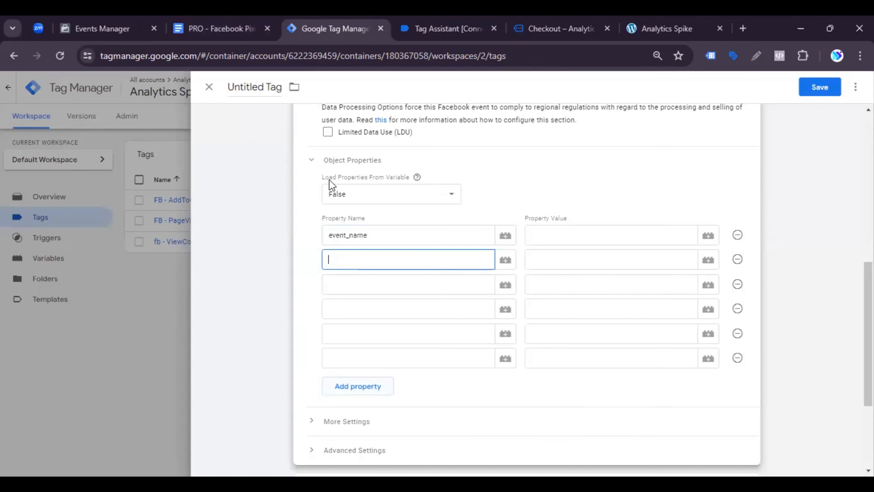
pyautogui.click(237, 27)
pyautogui.tripleClick(285, 335)
pyautogui.hotkey('ctrl', 'c')
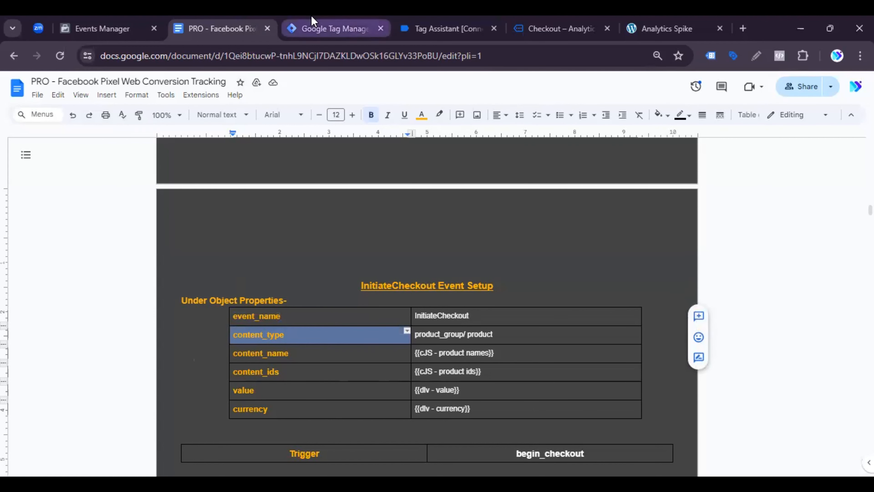
pyautogui.click(310, 25)
pyautogui.hotkey('ctrl', 'v')
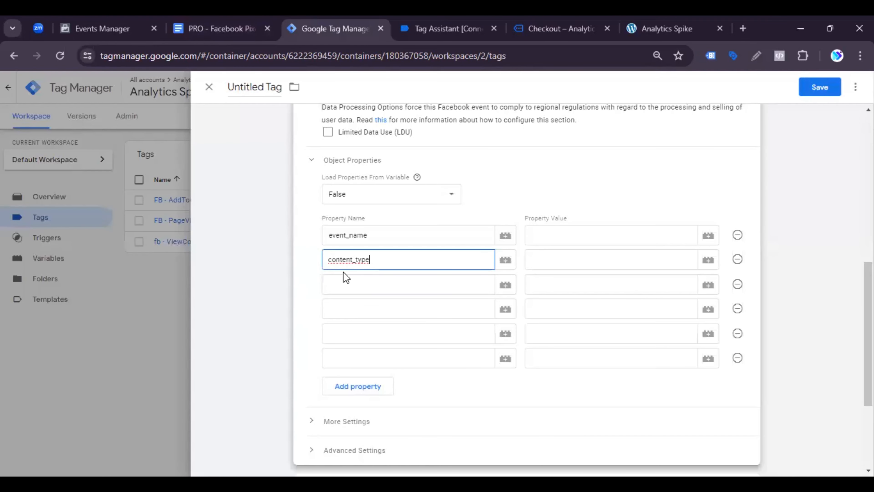
# Step: Fill the tag's third property name with content_name copied from the document's InitiateCheckout table
pyautogui.click(343, 279)
pyautogui.click(220, 27)
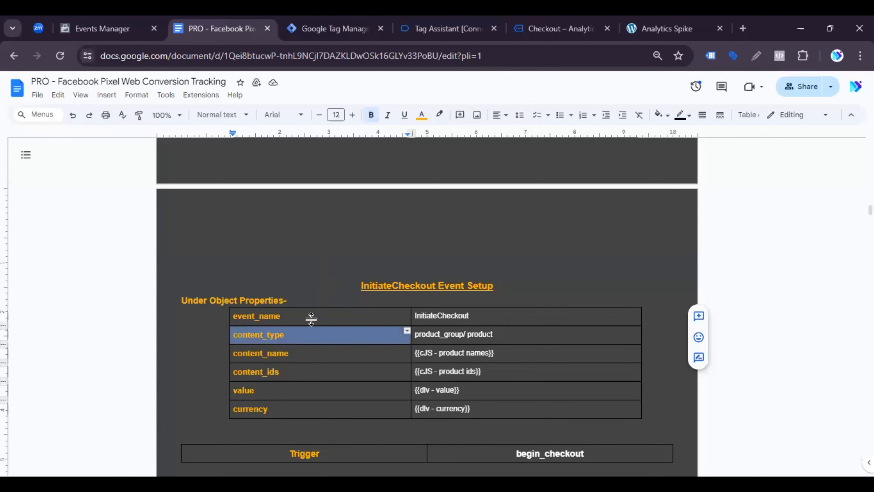
pyautogui.tripleClick(265, 355)
pyautogui.hotkey('ctrl', 'c')
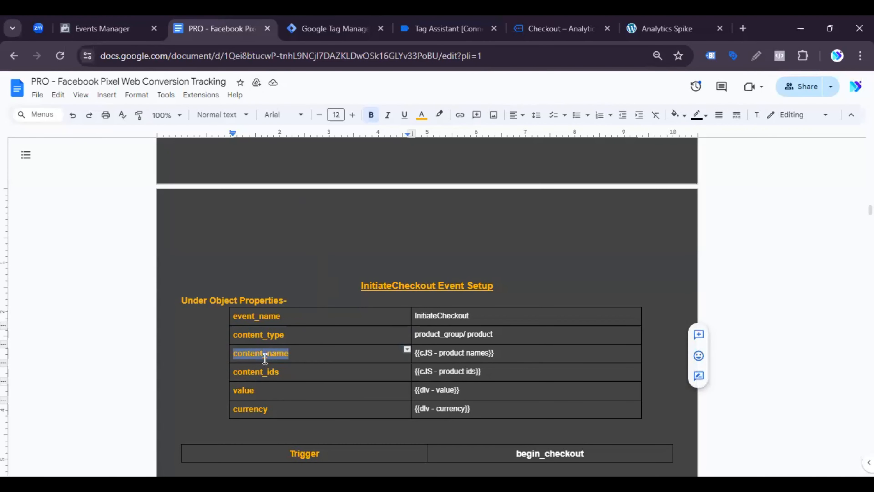
pyautogui.click(342, 24)
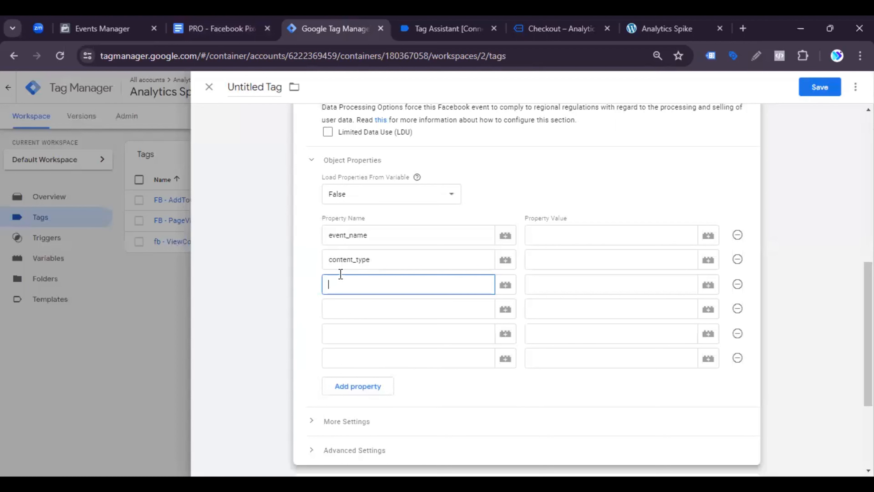
pyautogui.hotkey('ctrl', 'v')
# Step: Copy content_ids from the document's InitiateCheckout table and paste it as the tag's fourth property name
pyautogui.click(344, 306)
pyautogui.click(217, 26)
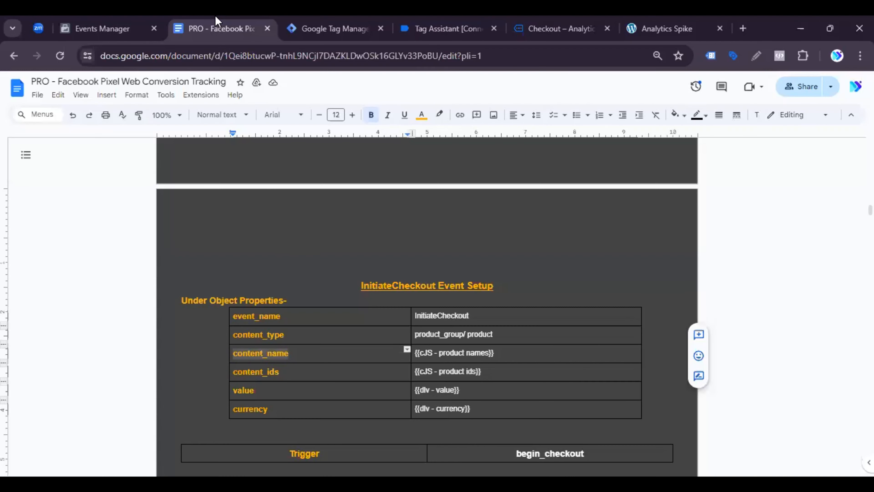
pyautogui.tripleClick(261, 371)
pyautogui.hotkey('ctrl', 'c')
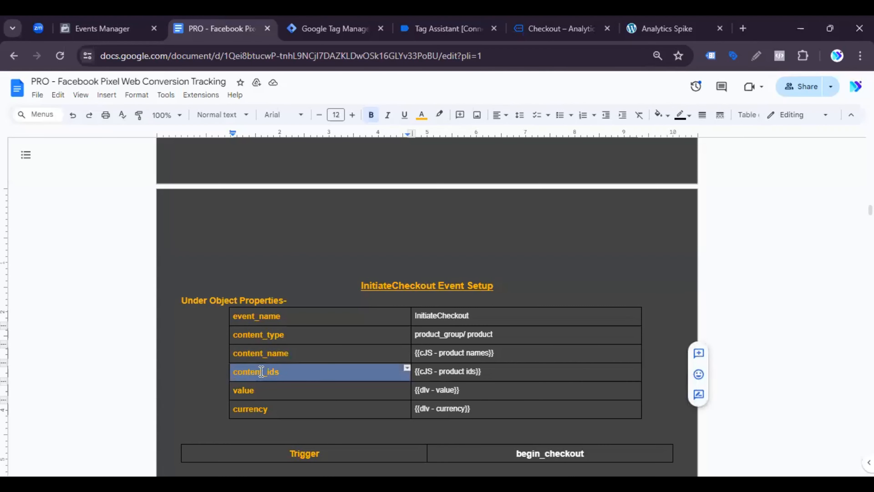
pyautogui.click(355, 21)
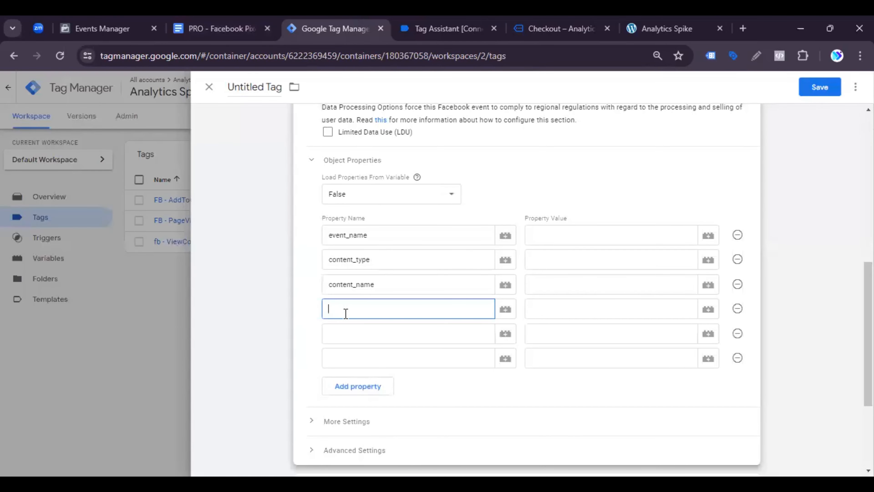
pyautogui.hotkey('ctrl', 'v')
# Step: Copy the property name value from the document's InitiateCheckout table into the tag's fifth property row
pyautogui.click(351, 333)
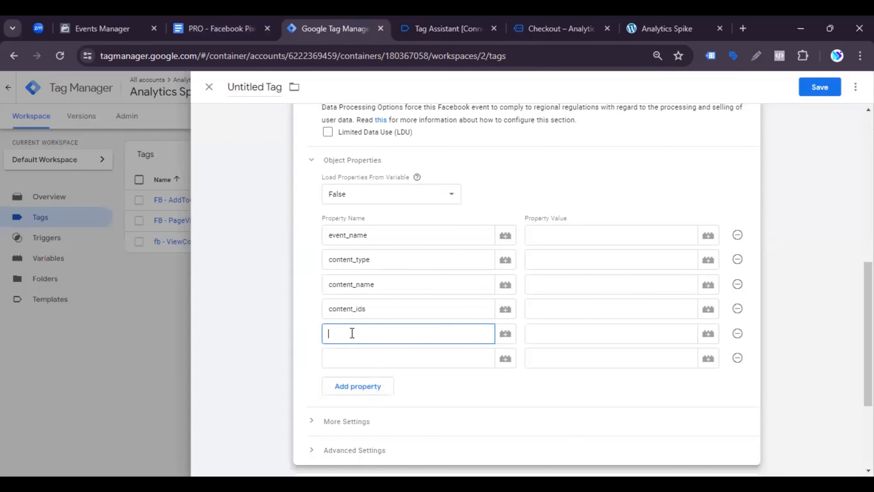
pyautogui.click(232, 22)
pyautogui.tripleClick(260, 389)
pyautogui.hotkey('ctrl', 'c')
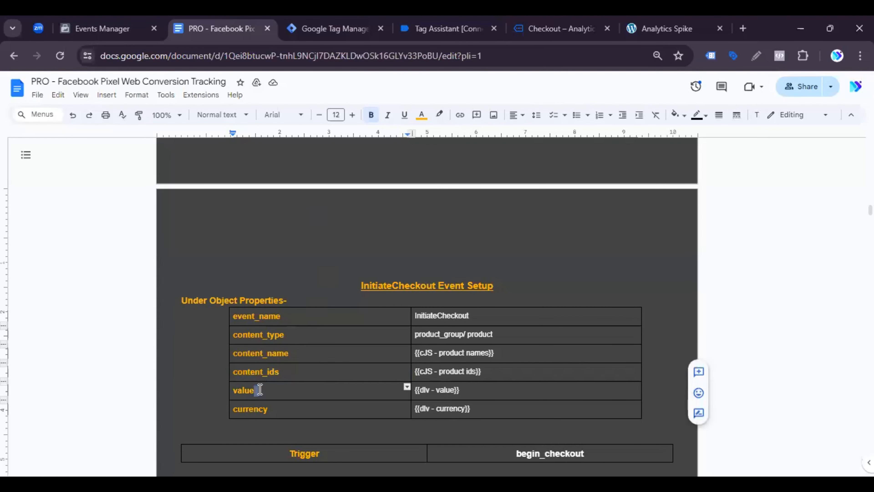
pyautogui.click(326, 25)
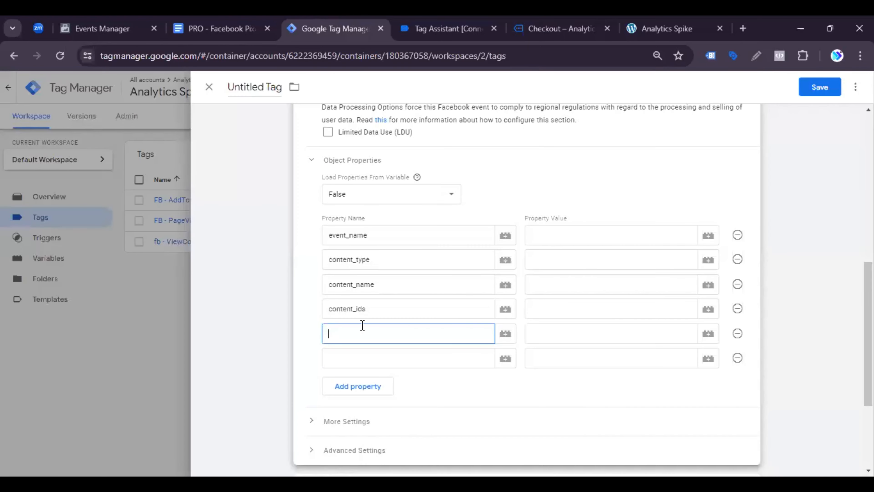
pyautogui.hotkey('ctrl', 'v')
# Step: Fill the tag's sixth property name with currency copied from the document's InitiateCheckout table
pyautogui.click(359, 358)
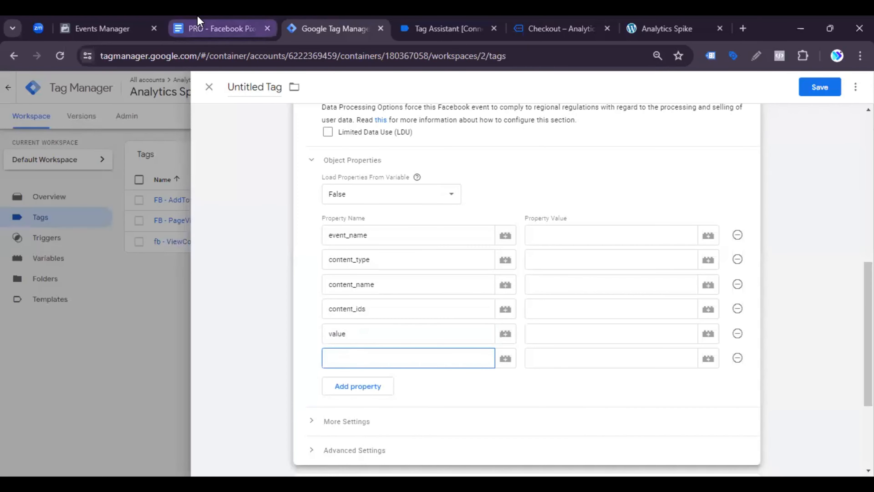
pyautogui.click(200, 27)
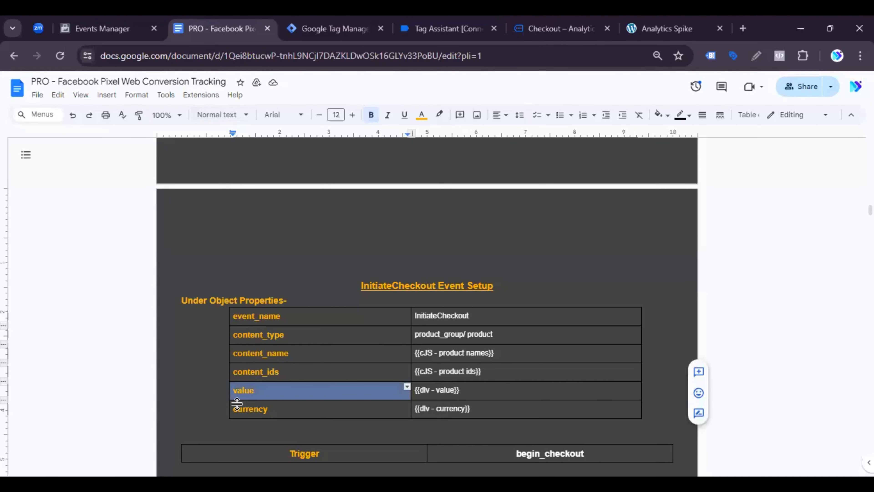
pyautogui.doubleClick(263, 412)
pyautogui.hotkey('ctrl', 'c')
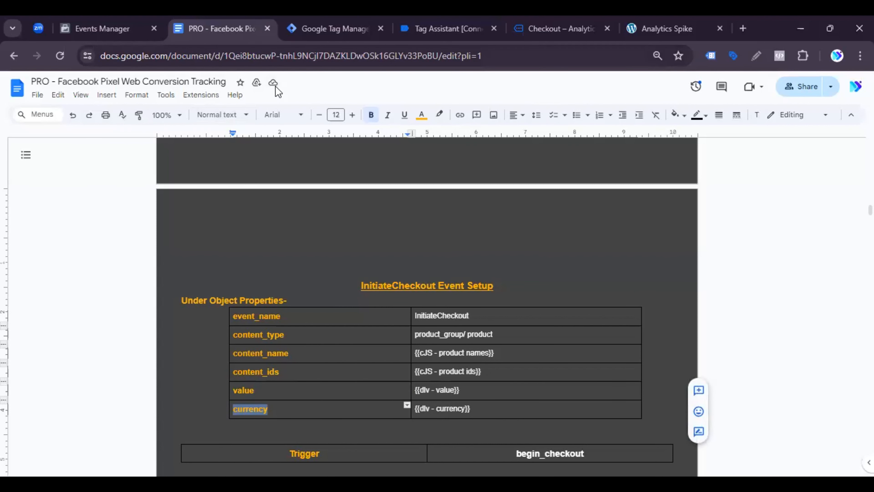
pyautogui.click(313, 20)
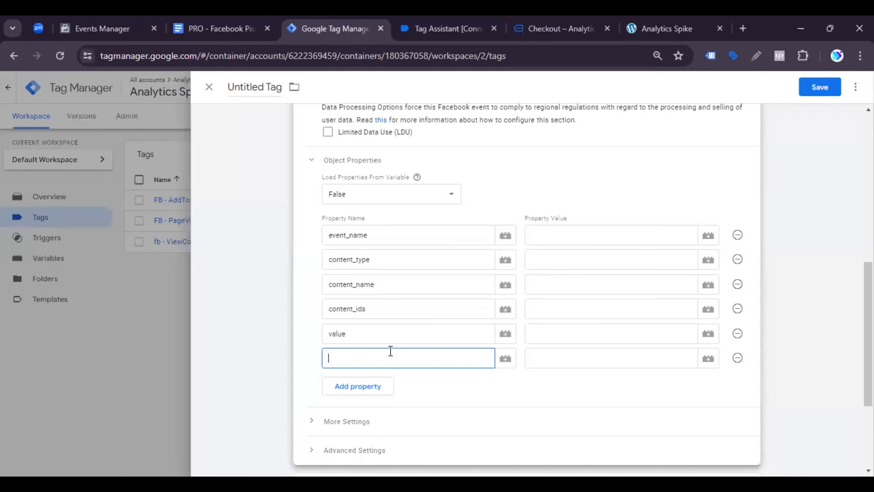
pyautogui.hotkey('ctrl', 'v')
# Step: Review the InitiateCheckout and AddToCart event setup tables in the document, including their property values, and return to Google Tag Manager
pyautogui.click(263, 21)
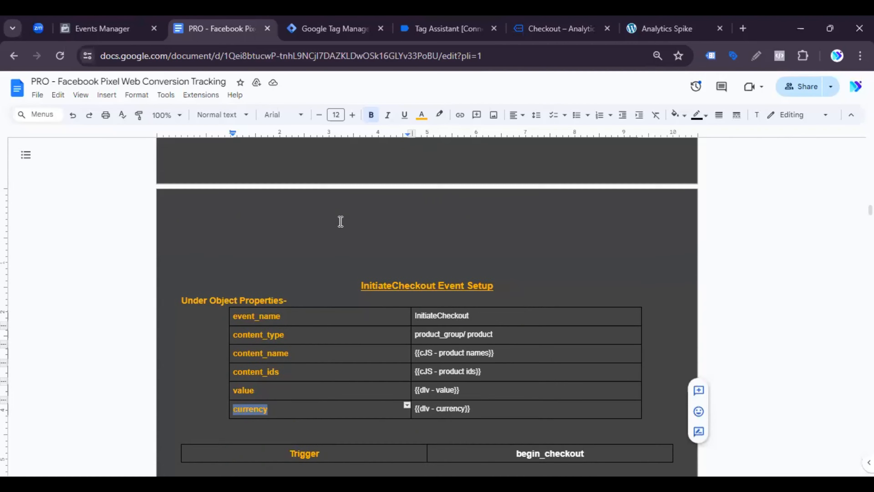
pyautogui.scroll(-7, 347, 231)
pyautogui.scroll(5, 443, 212)
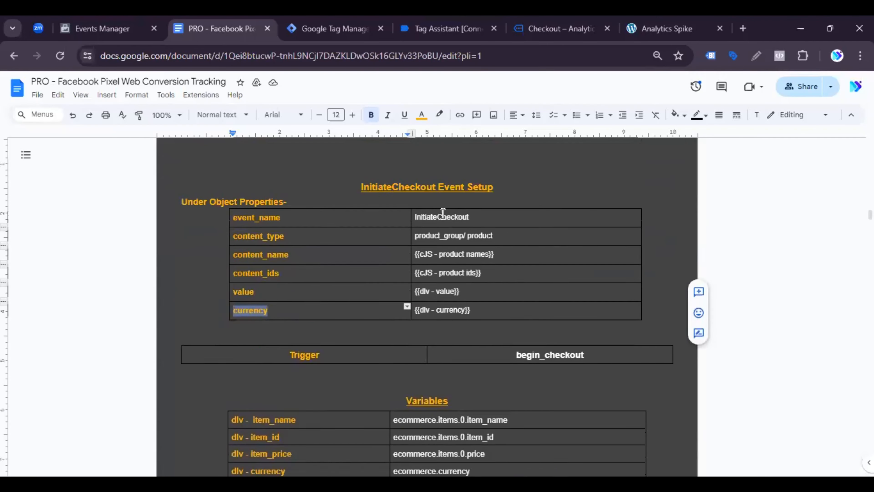
pyautogui.scroll(8, 447, 216)
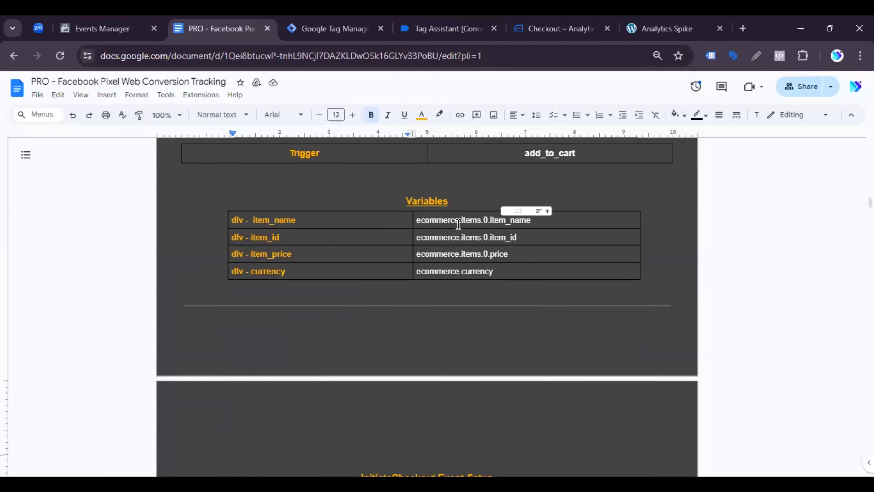
pyautogui.scroll(5, 458, 224)
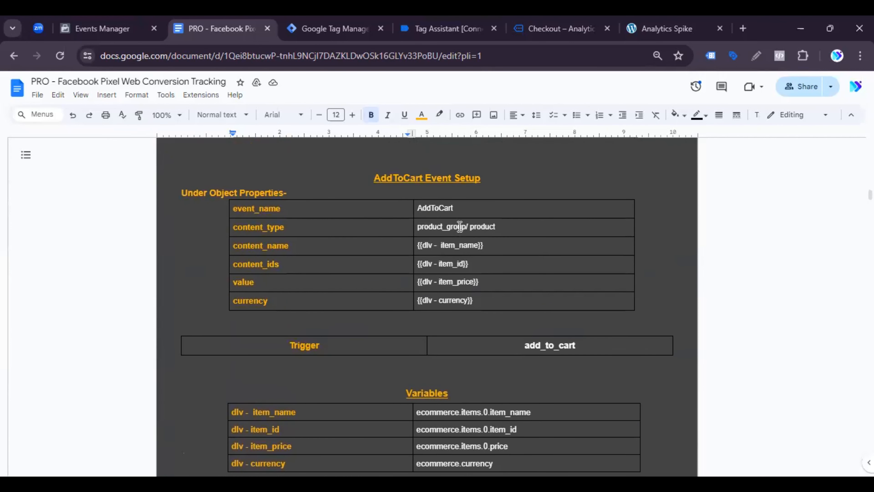
pyautogui.scroll(-5, 459, 226)
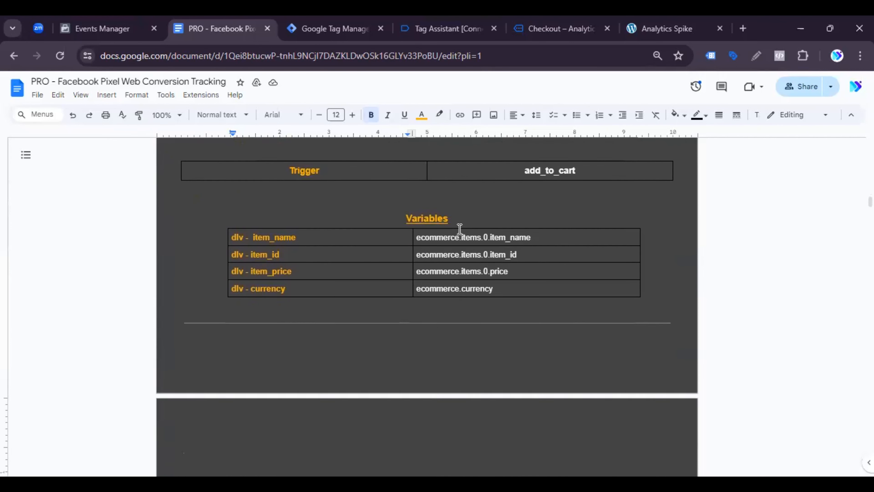
pyautogui.click(358, 21)
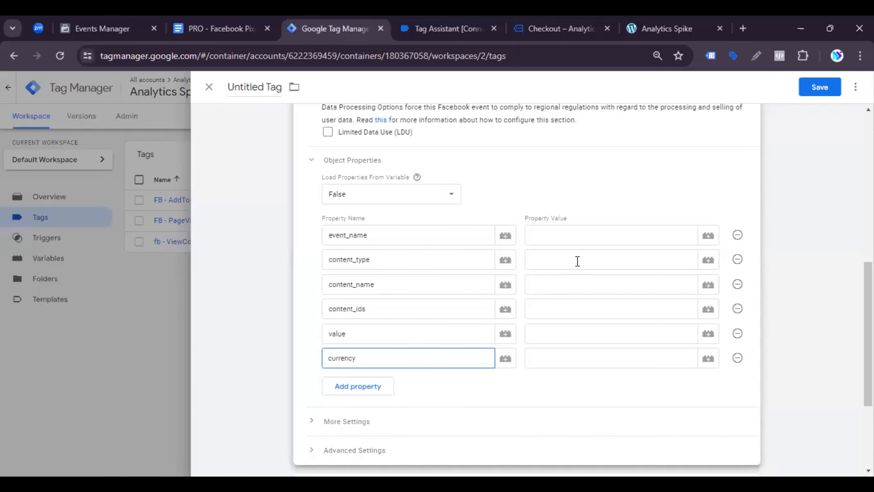
# Step: Copy InitiateCheckout from the event_name row of the document's InitiateCheckout table and paste it as the event_name property value in the tag
pyautogui.click(560, 241)
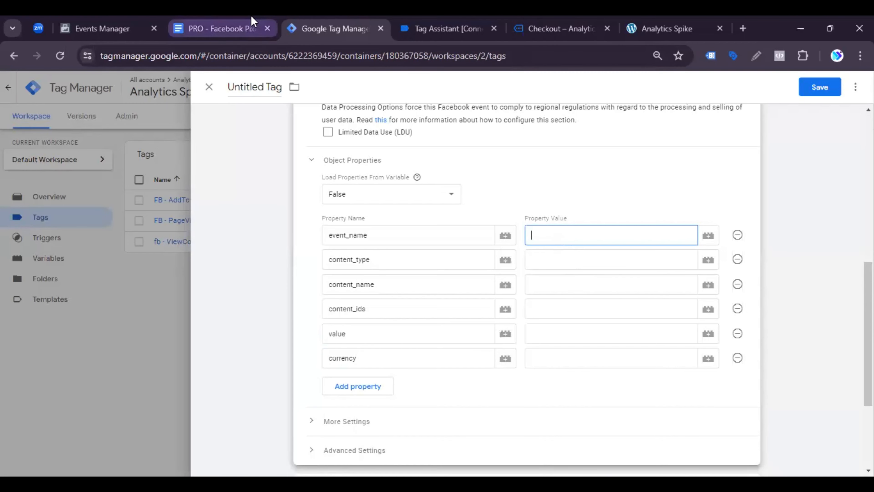
pyautogui.click(220, 28)
pyautogui.scroll(9, 459, 256)
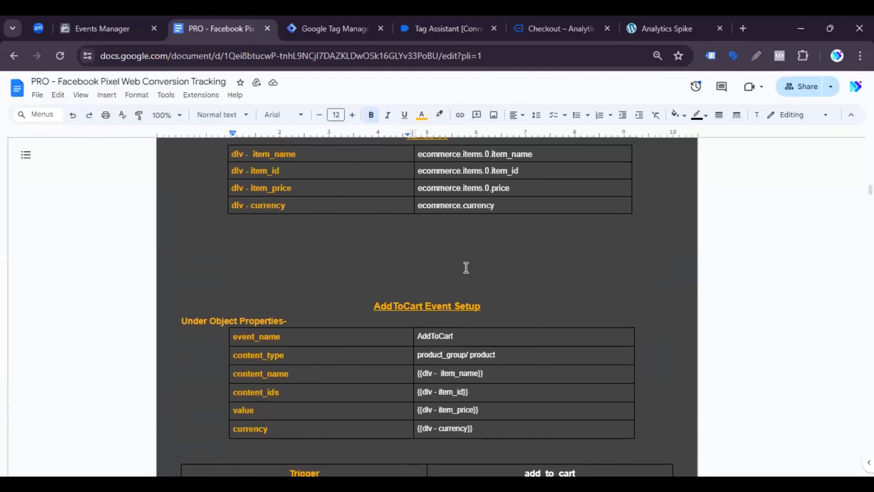
pyautogui.scroll(-9, 462, 298)
pyautogui.scroll(-5, 454, 272)
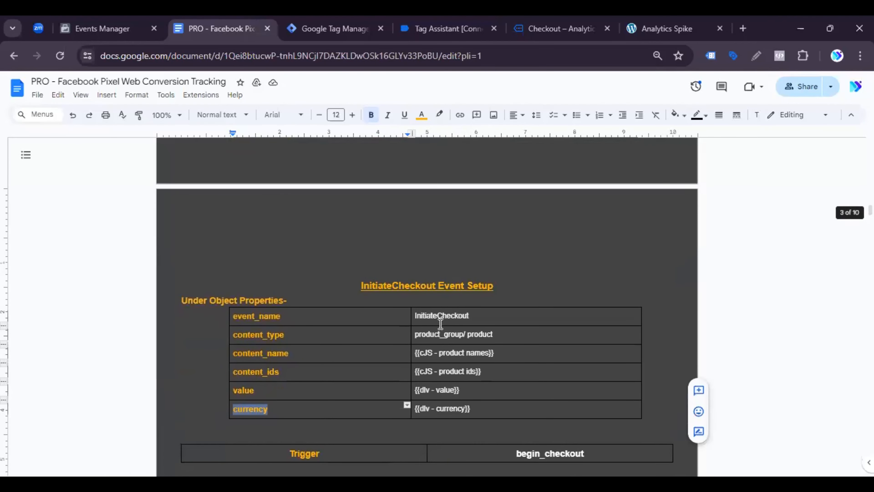
pyautogui.doubleClick(438, 317)
pyautogui.hotkey('ctrl', 'c')
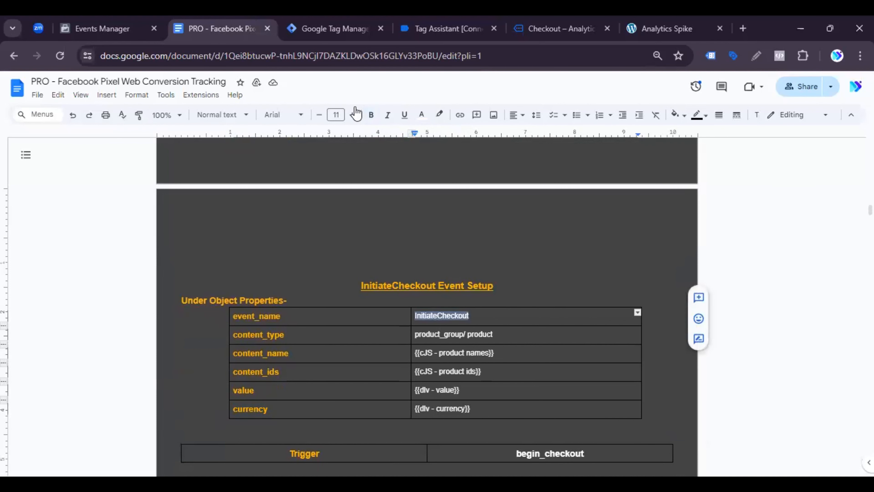
pyautogui.click(332, 28)
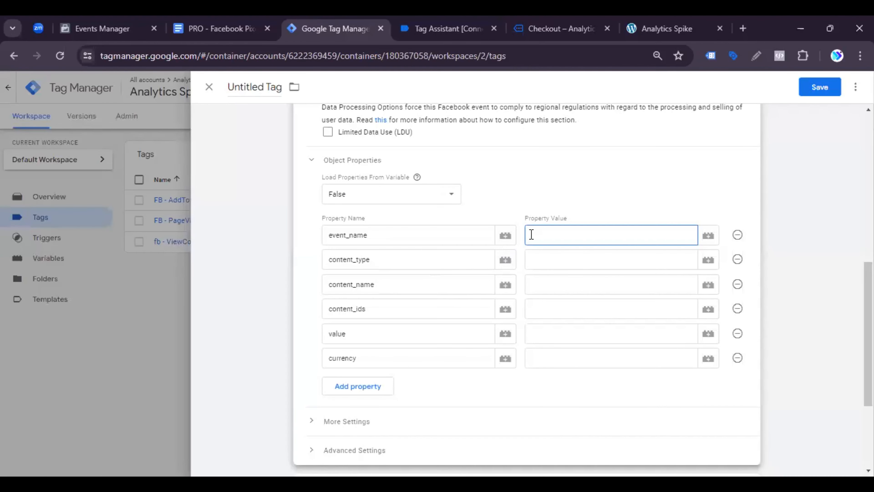
pyautogui.hotkey('ctrl', 'v')
# Step: Set the content_type property value to product, correcting its spelling
pyautogui.click(545, 259)
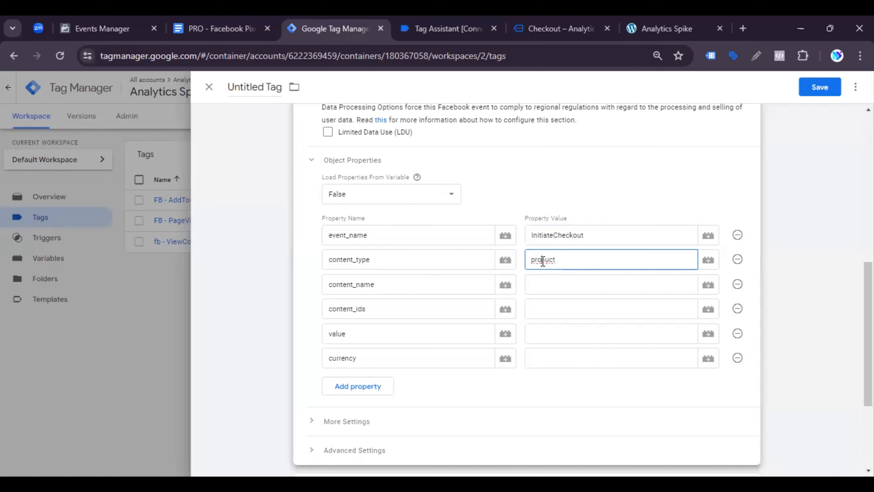
pyautogui.doubleClick(542, 261)
pyautogui.rightClick(542, 261)
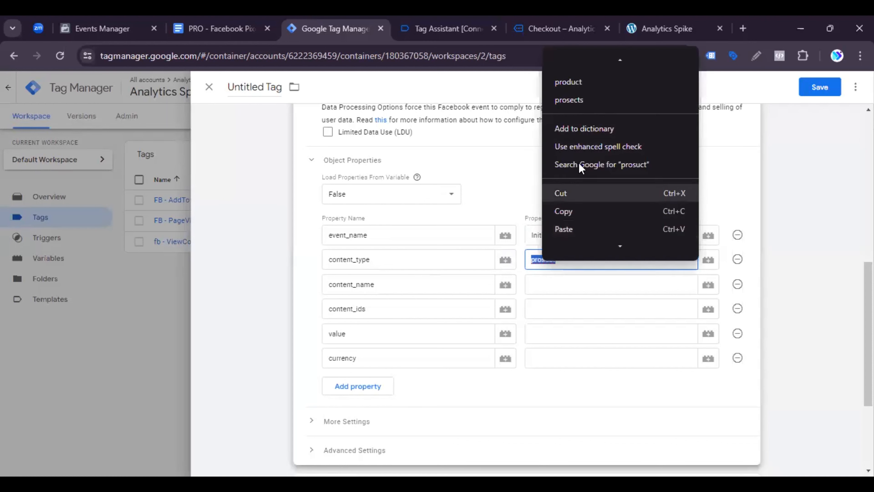
pyautogui.click(577, 88)
# Step: Set the content_name property value to the variable {{cJS - product names}}
pyautogui.click(547, 282)
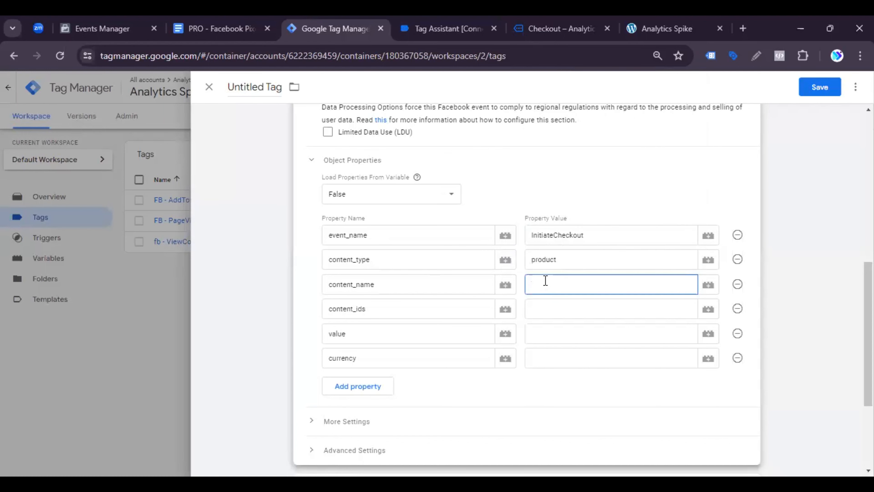
pyautogui.click(707, 284)
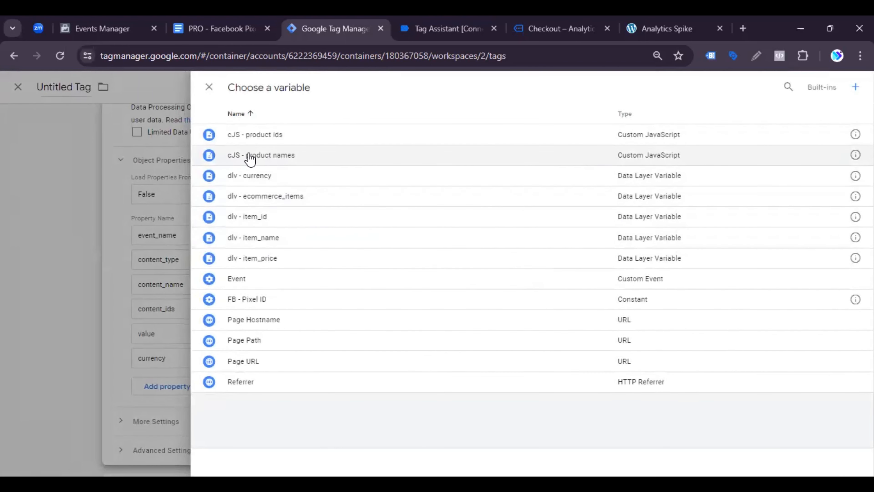
pyautogui.click(270, 159)
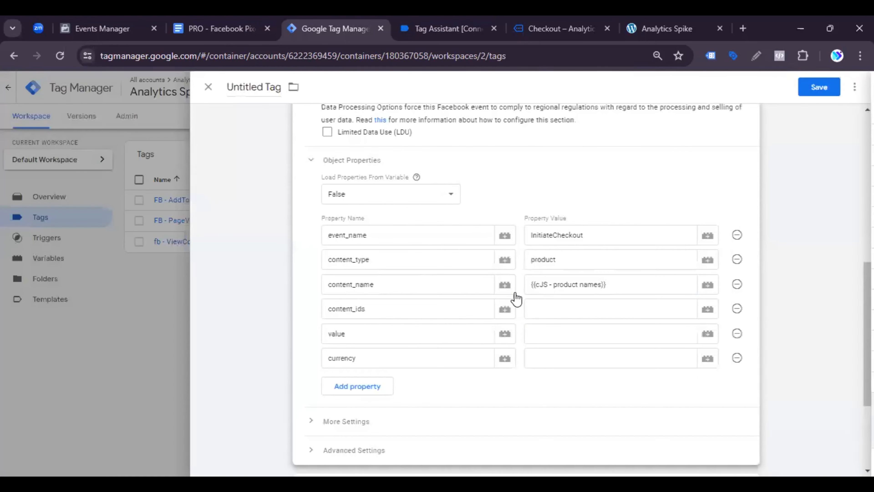
# Step: Set the content_ids property value to the variable {{cJS - product ids}}
pyautogui.click(550, 308)
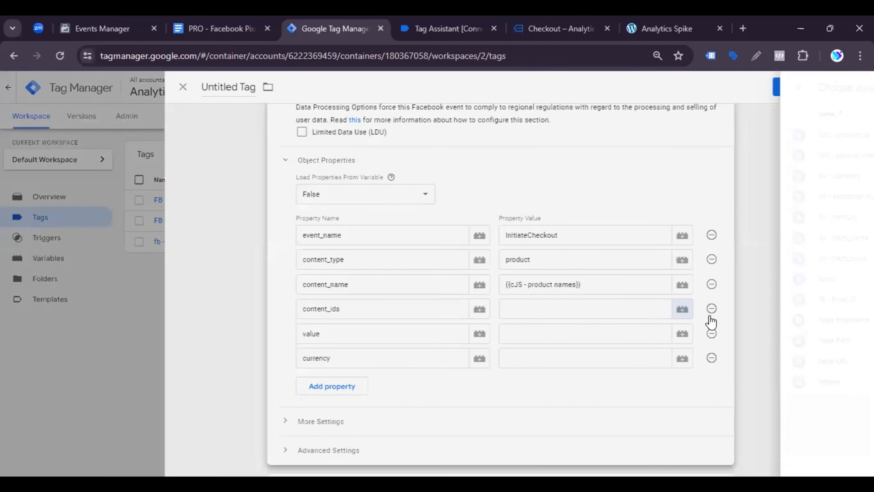
pyautogui.click(708, 309)
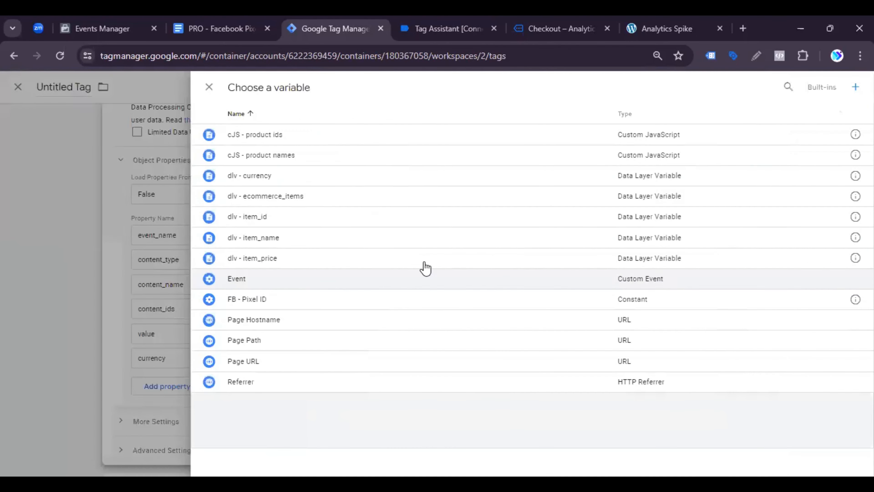
pyautogui.click(305, 138)
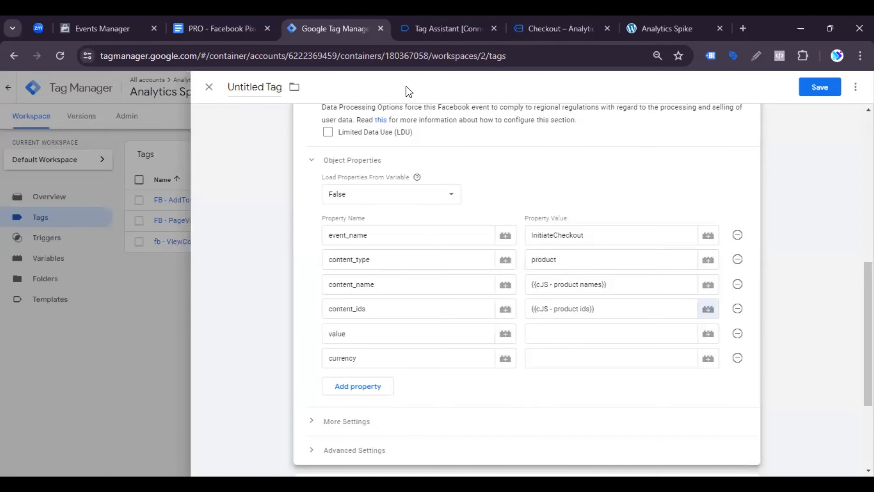
# Step: Start a new variable of type Data Layer Variable for the tag's value property
pyautogui.click(546, 333)
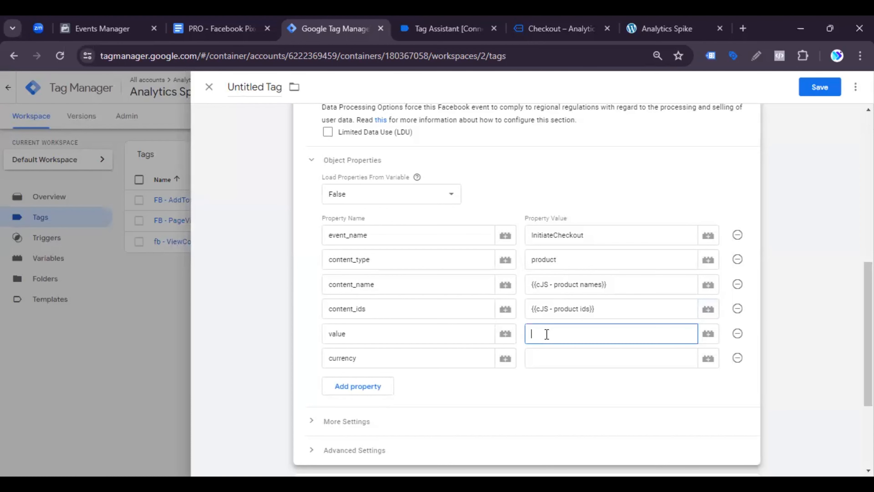
pyautogui.click(708, 333)
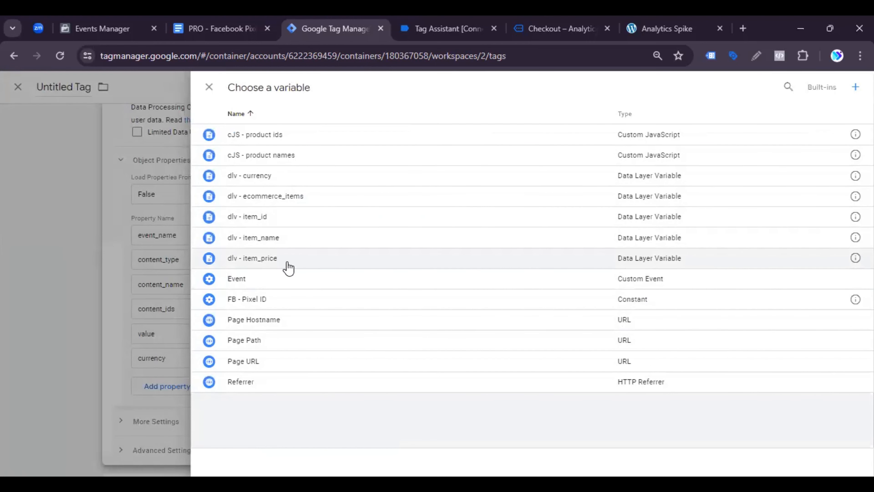
pyautogui.click(854, 87)
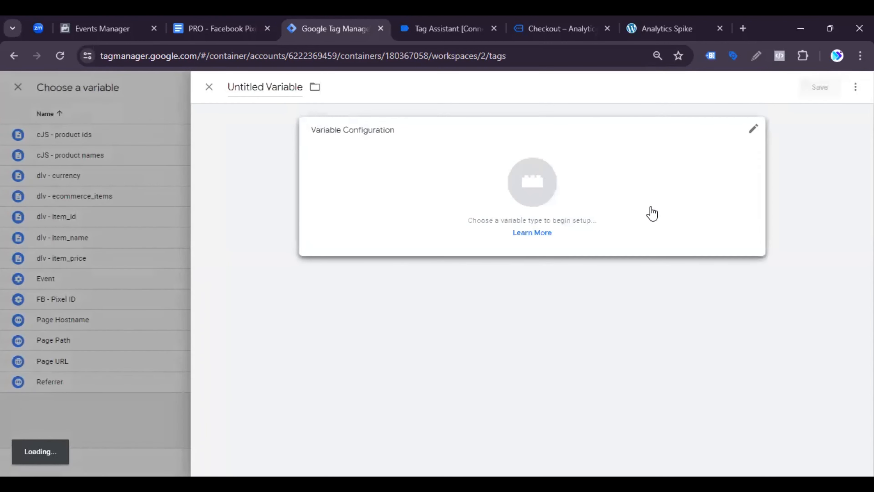
pyautogui.click(727, 138)
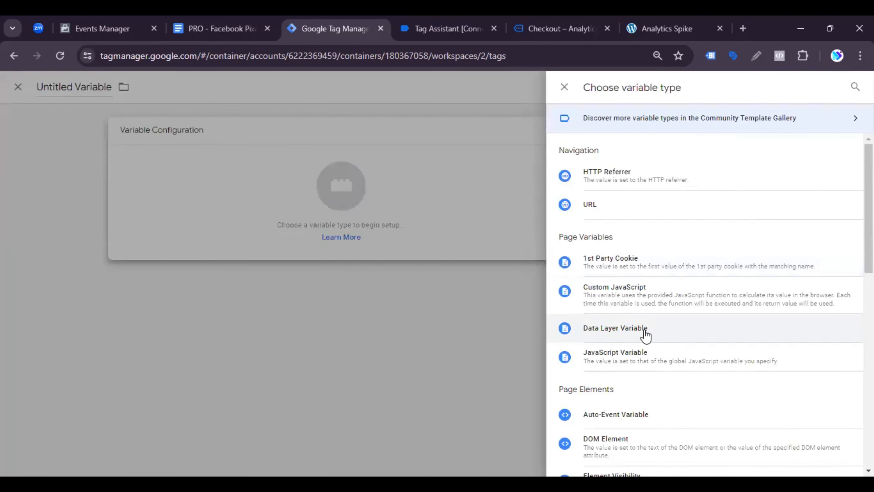
pyautogui.click(629, 329)
pyautogui.click(344, 232)
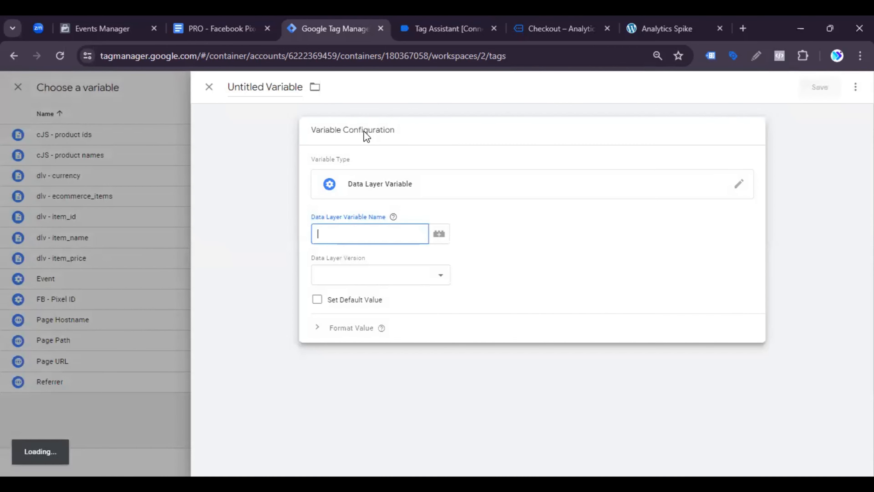
# Step: Copy ecommerce from the begin_checkout data layer in Tag Assistant and set the Data Layer Variable Name to ecommerce.value in Google Tag Manager
pyautogui.hotkey('ctrl', 'Tab')
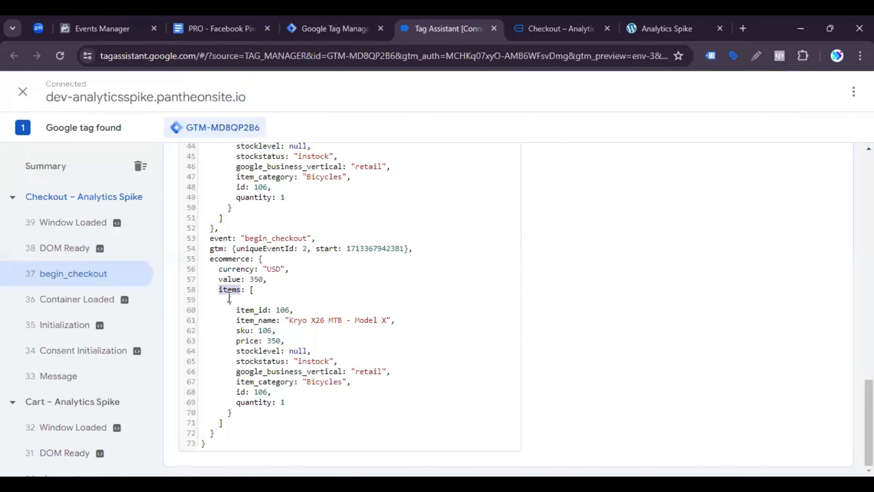
pyautogui.doubleClick(234, 259)
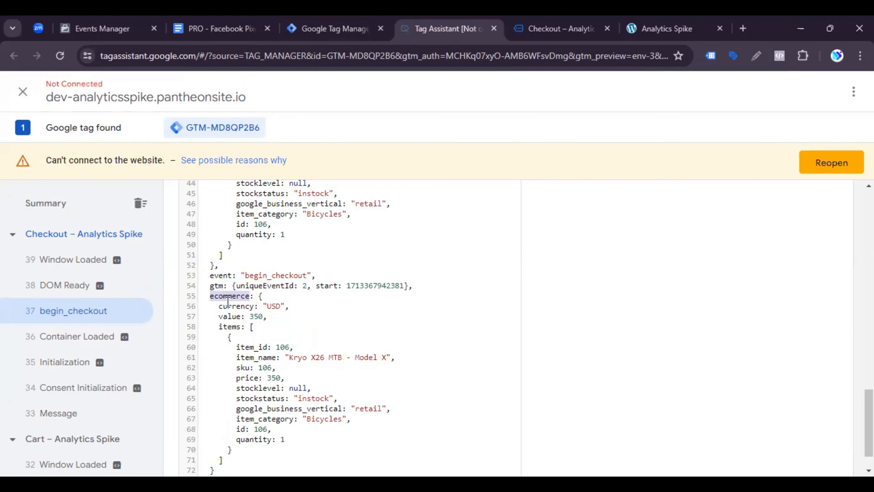
pyautogui.doubleClick(237, 317)
pyautogui.doubleClick(230, 296)
pyautogui.rightClick(230, 297)
pyautogui.click(272, 312)
pyautogui.click(354, 24)
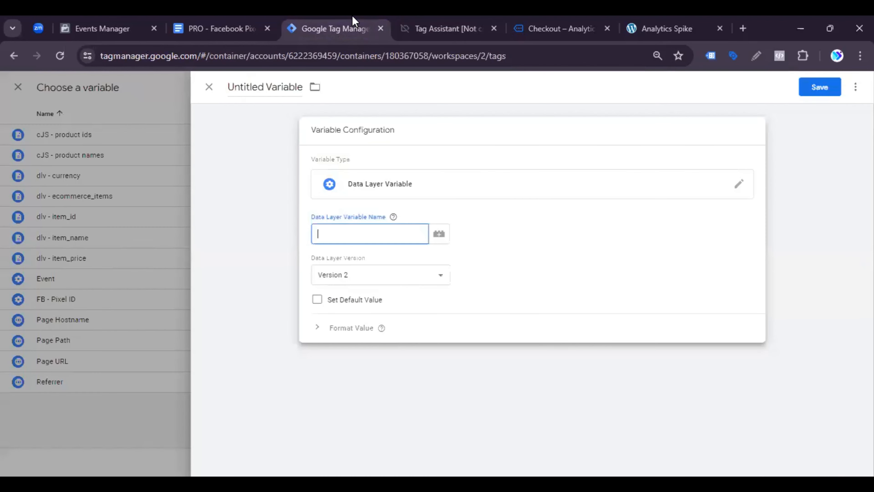
pyautogui.hotkey('ctrl', 'v')
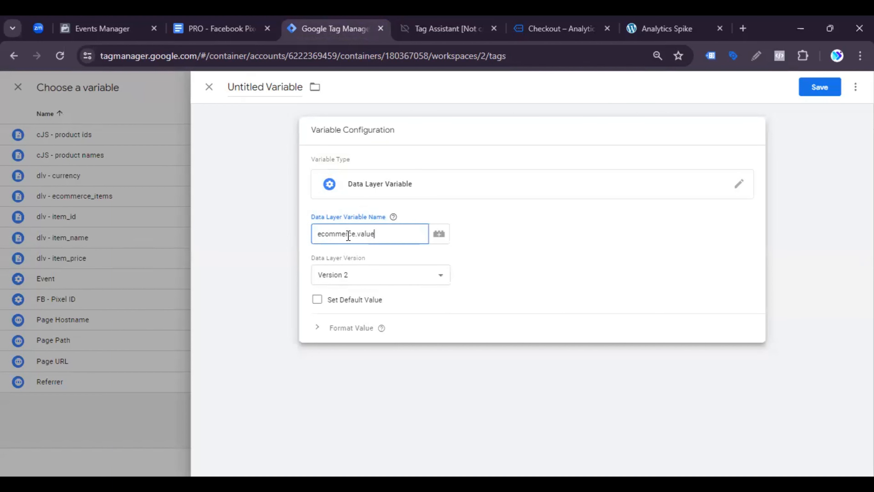
# Step: Copy the name dlv - value from the document's Variables table, name the new variable with it and save the variable
pyautogui.click(246, 22)
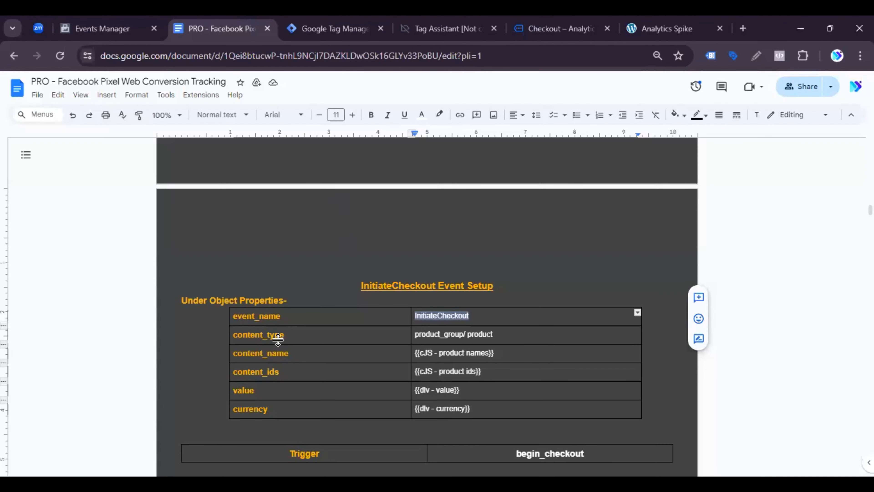
pyautogui.scroll(-7, 307, 396)
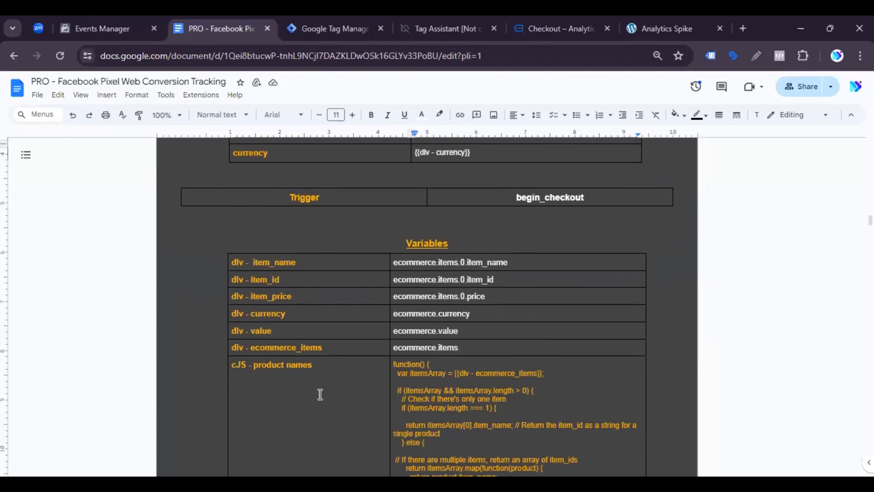
pyautogui.tripleClick(273, 335)
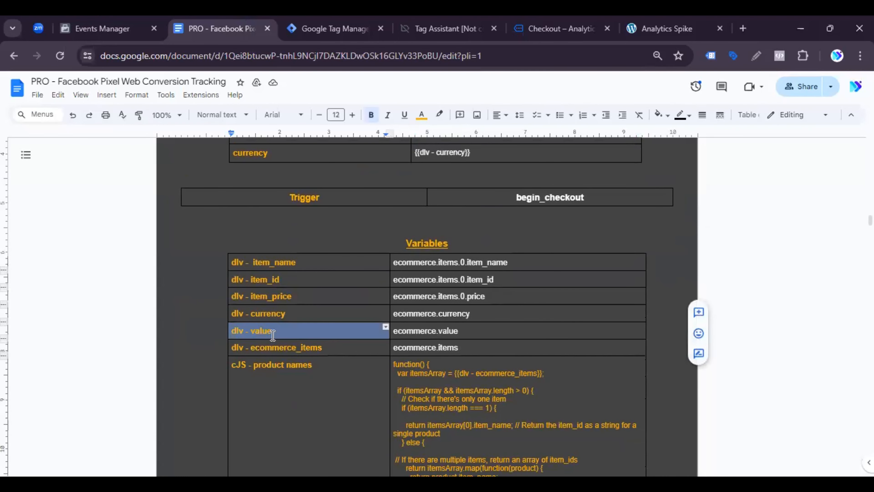
pyautogui.click(325, 22)
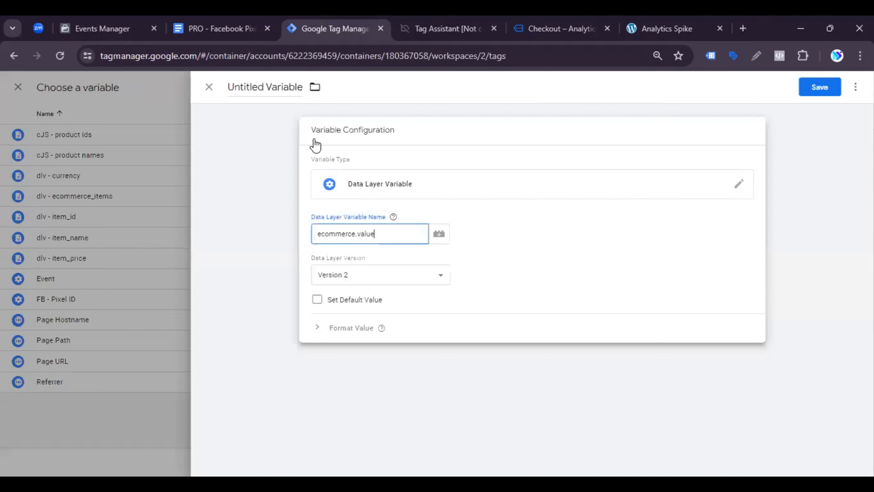
pyautogui.click(269, 90)
pyautogui.hotkey('ctrl', 'v')
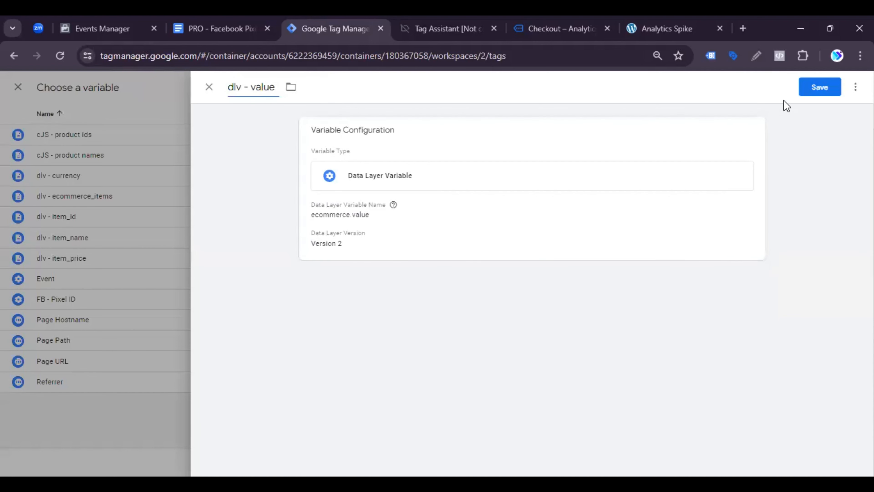
pyautogui.click(813, 89)
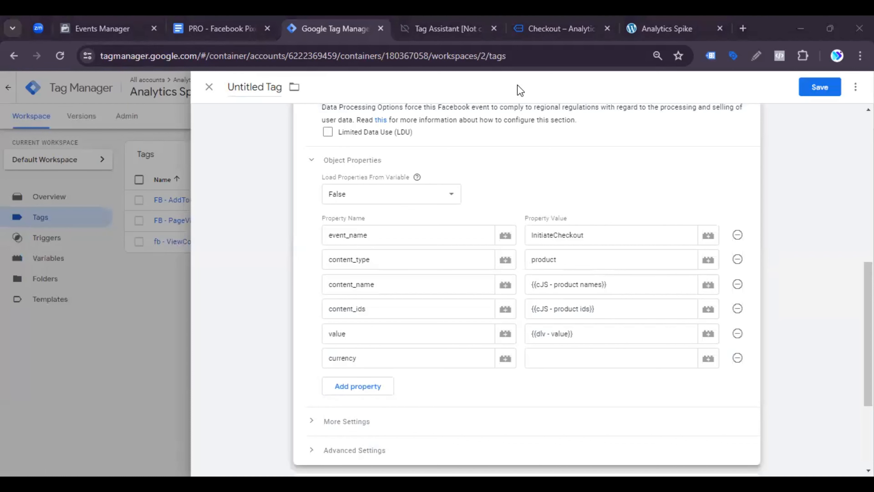
# Step: Expand the tag's More Settings and Advanced Settings and set the tag firing option to Once per page
pyautogui.click(384, 427)
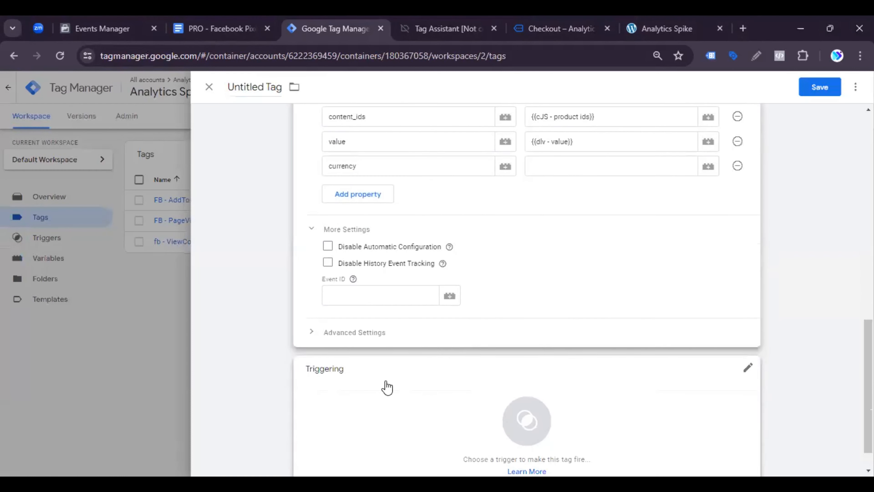
pyautogui.click(382, 345)
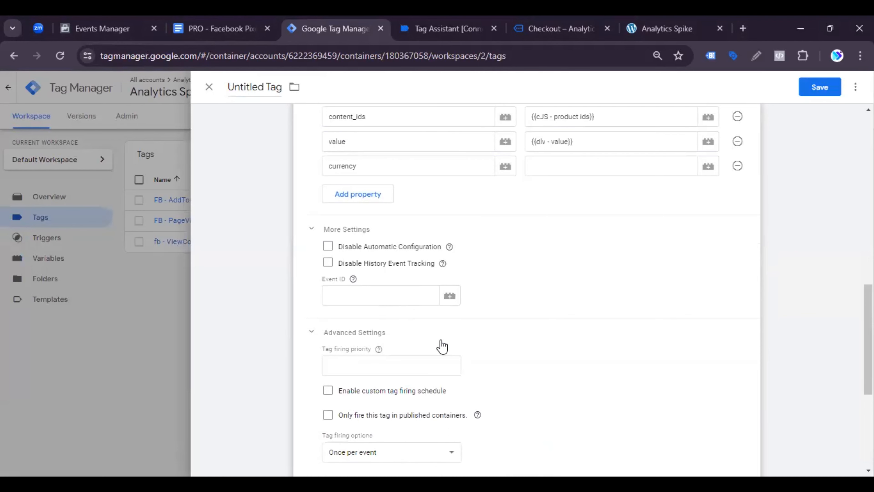
pyautogui.scroll(-2, 430, 362)
pyautogui.click(386, 388)
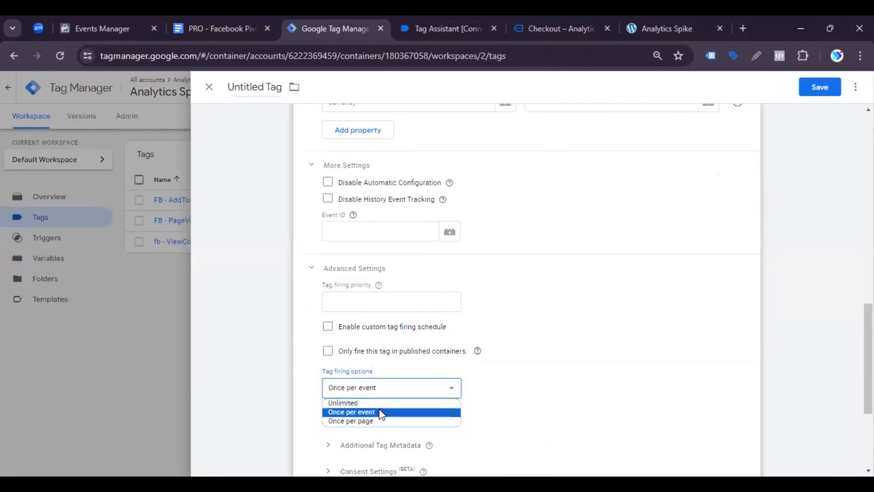
pyautogui.click(371, 421)
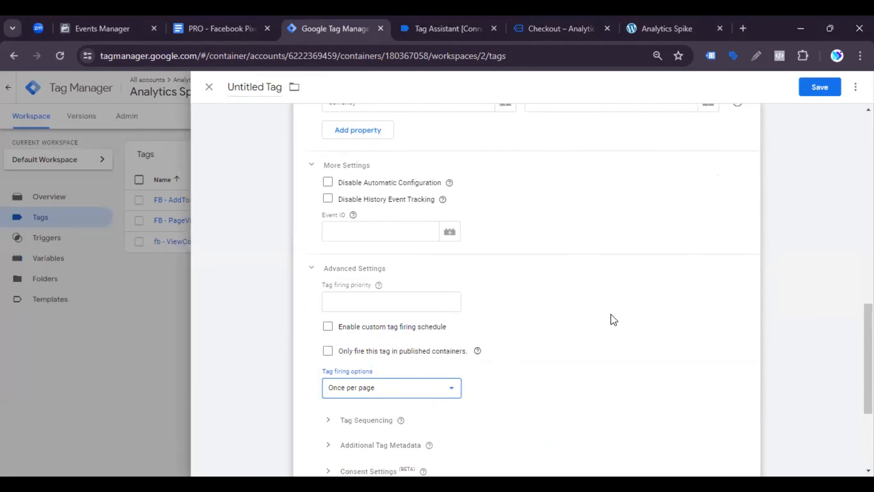
# Step: Start a new trigger for the tag with the trigger type Custom Event
pyautogui.scroll(-5, 609, 327)
pyautogui.click(426, 357)
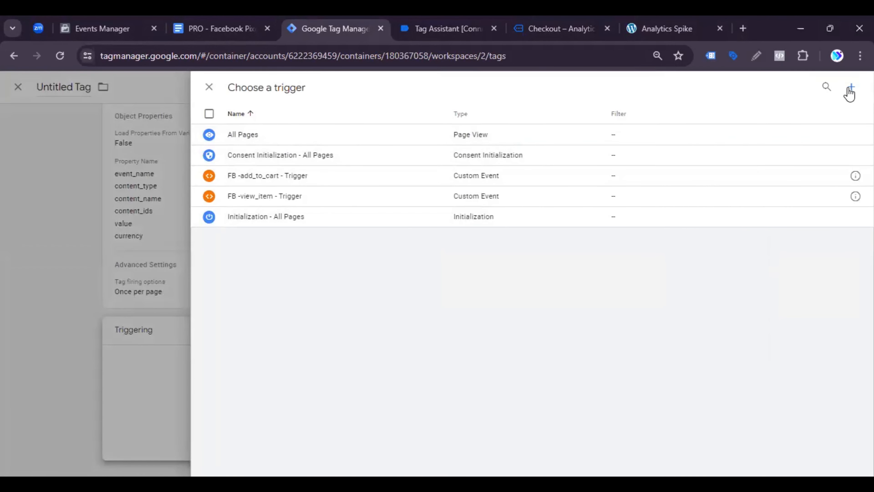
pyautogui.click(850, 90)
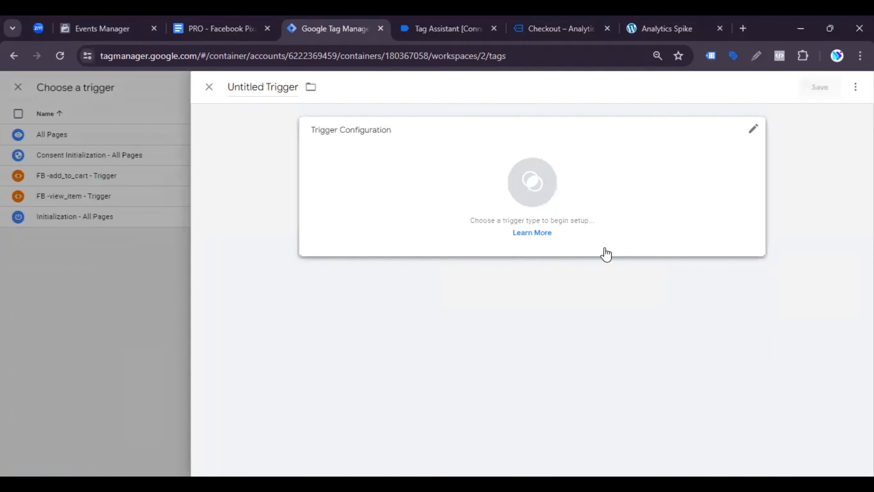
pyautogui.click(751, 140)
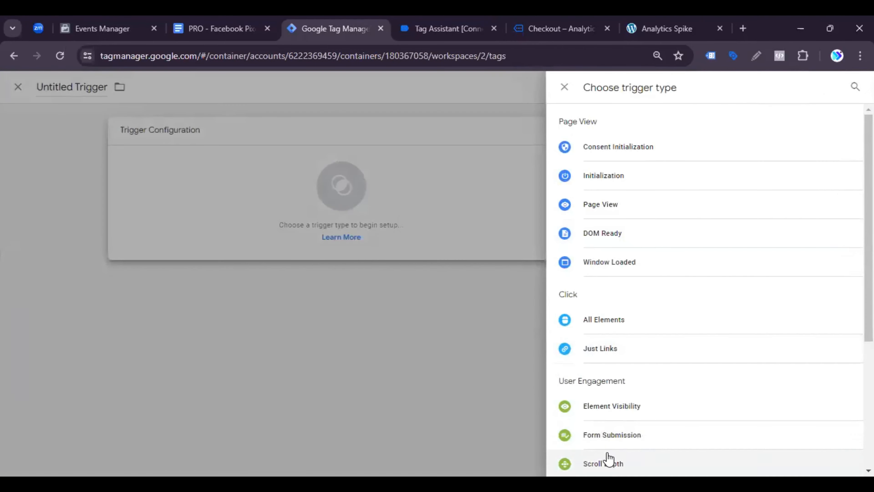
pyautogui.scroll(-4, 656, 341)
pyautogui.click(605, 422)
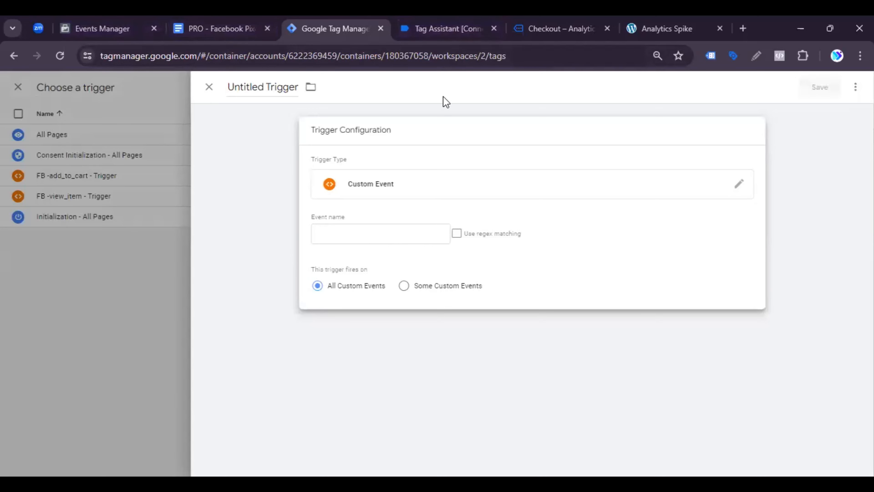
# Step: Copy the event name begin_checkout from Tag Assistant and paste it as the custom event trigger's event name in Google Tag Manager
pyautogui.click(442, 28)
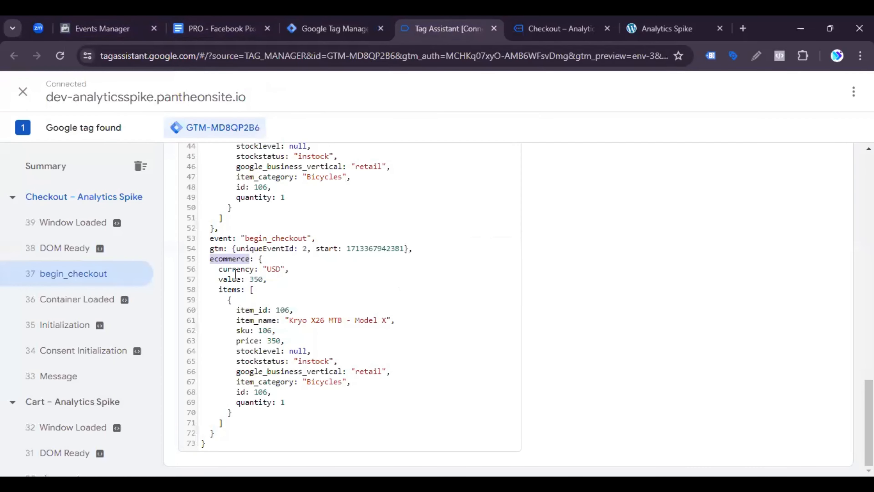
pyautogui.scroll(5, 248, 266)
pyautogui.scroll(6, 248, 266)
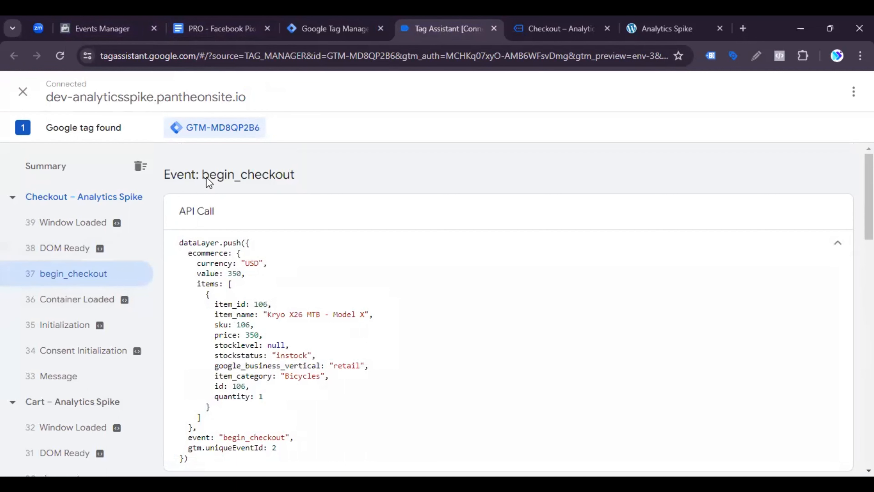
pyautogui.moveTo(202, 171); pyautogui.dragTo(296, 175)
pyautogui.rightClick(291, 176)
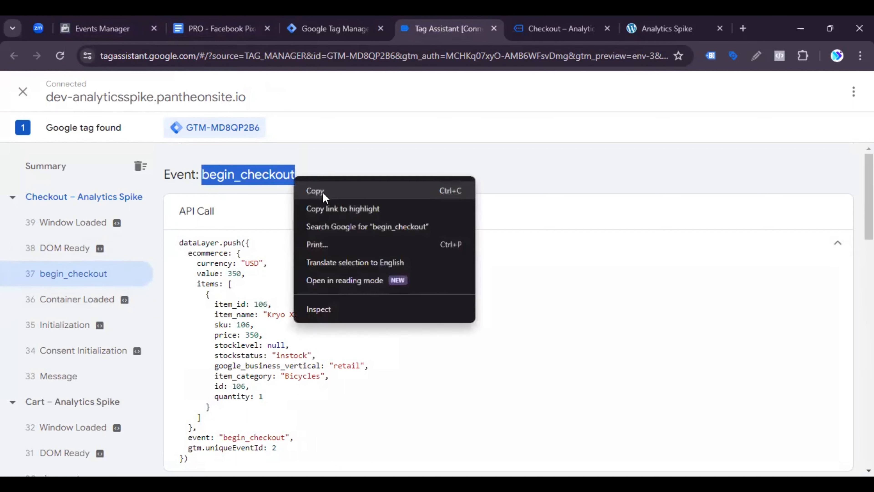
pyautogui.click(322, 193)
pyautogui.click(320, 21)
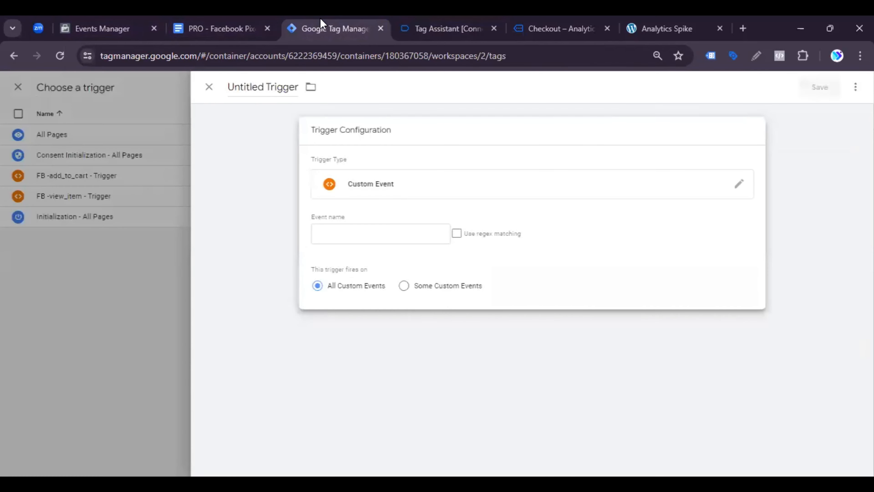
pyautogui.click(338, 233)
pyautogui.hotkey('ctrl', 'v')
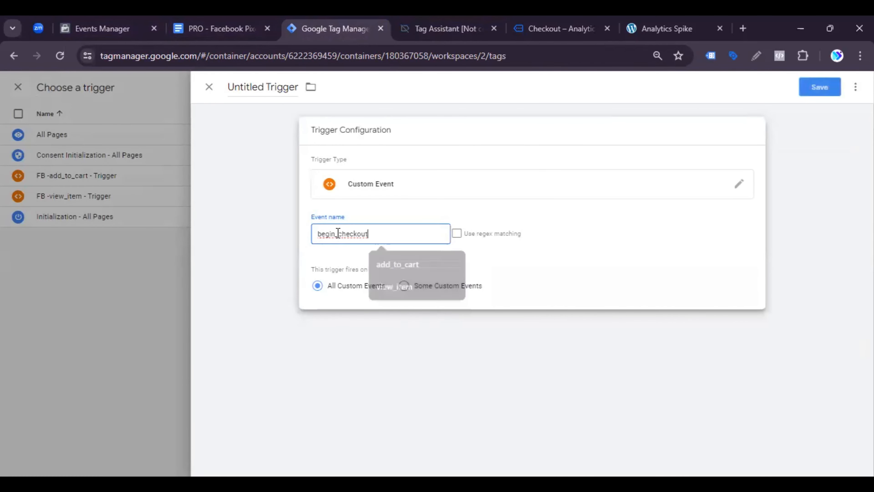
# Step: Rename the untitled begin_checkout trigger as Checkout - Trigger
pyautogui.doubleClick(259, 86)
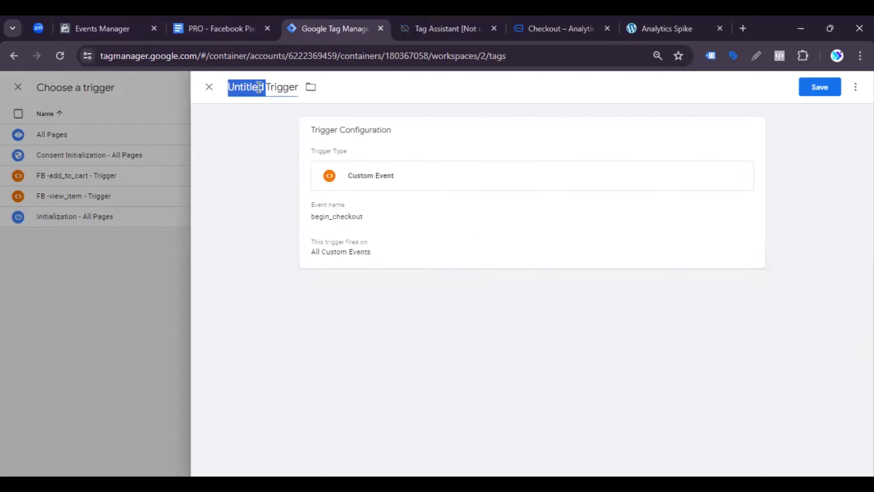
pyautogui.write('Check')
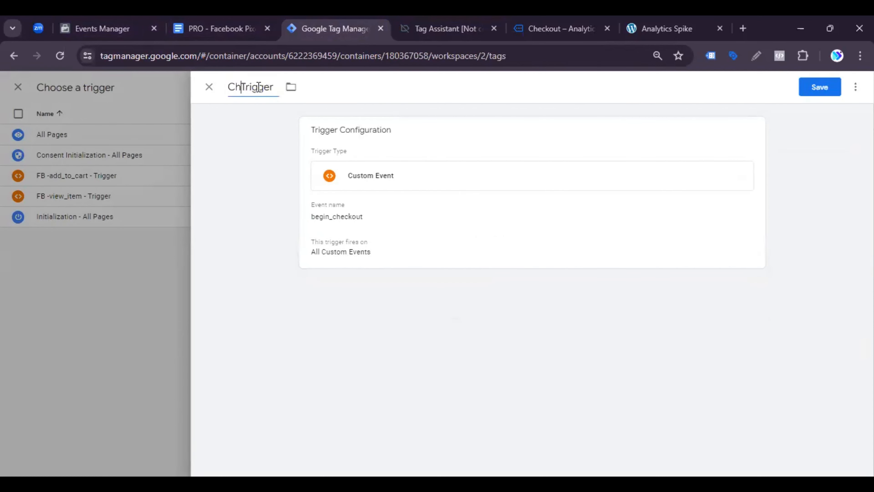
pyautogui.write('out')
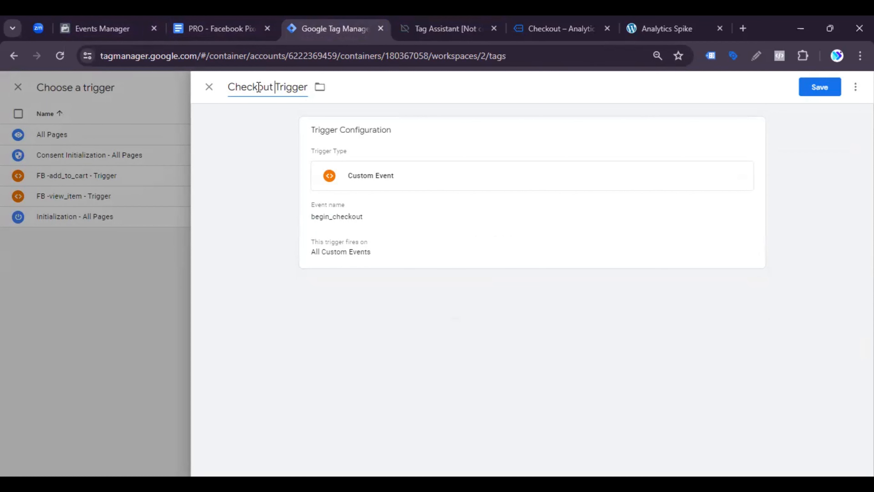
pyautogui.write(' -')
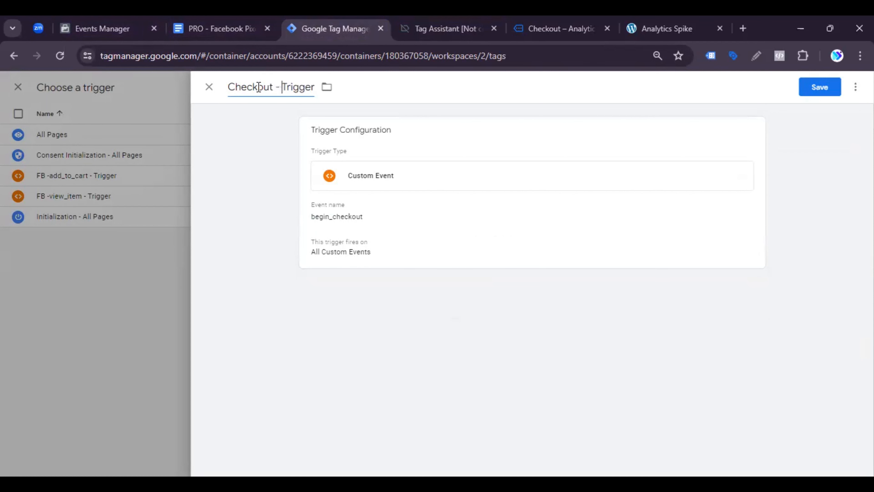
# Step: Save the checkout trigger and copy InitiateCheckout from the event setup heading in the Facebook Pixel tracking document
pyautogui.click(813, 88)
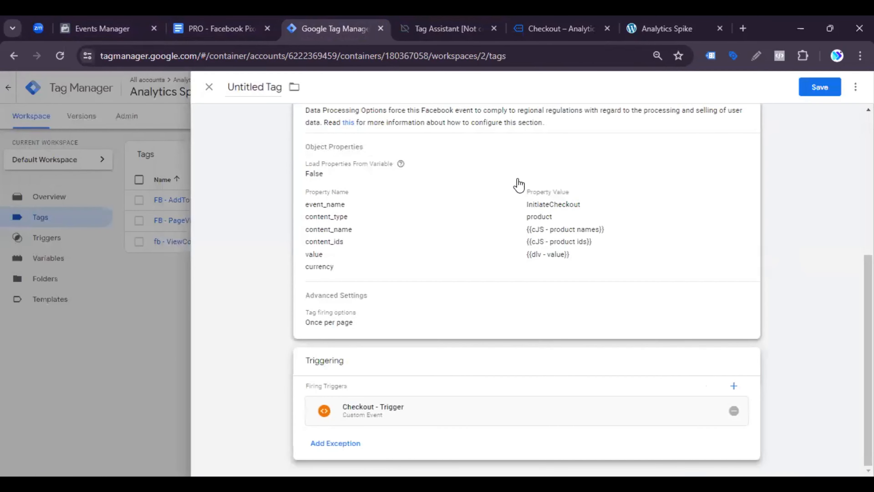
pyautogui.scroll(6, 473, 214)
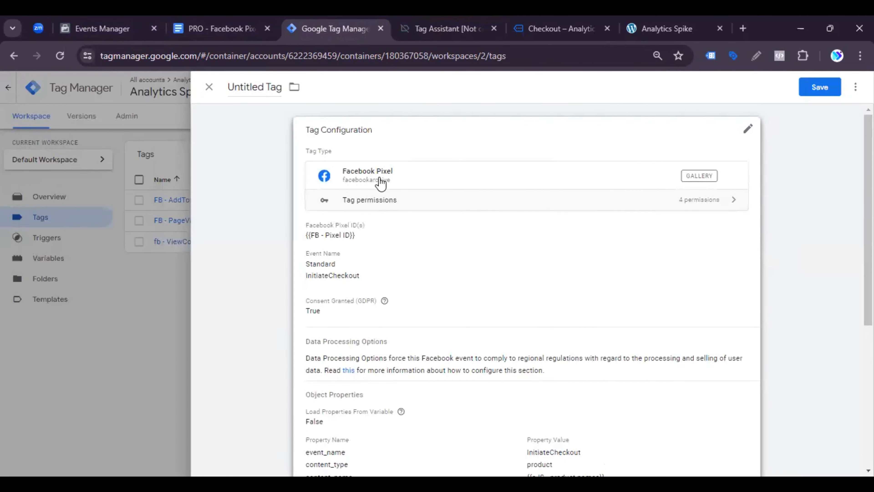
pyautogui.click(224, 21)
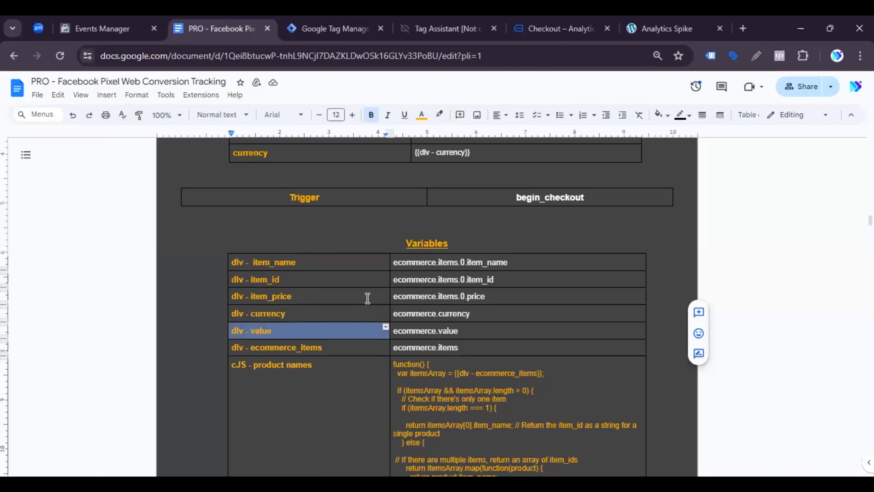
pyautogui.scroll(3, 368, 294)
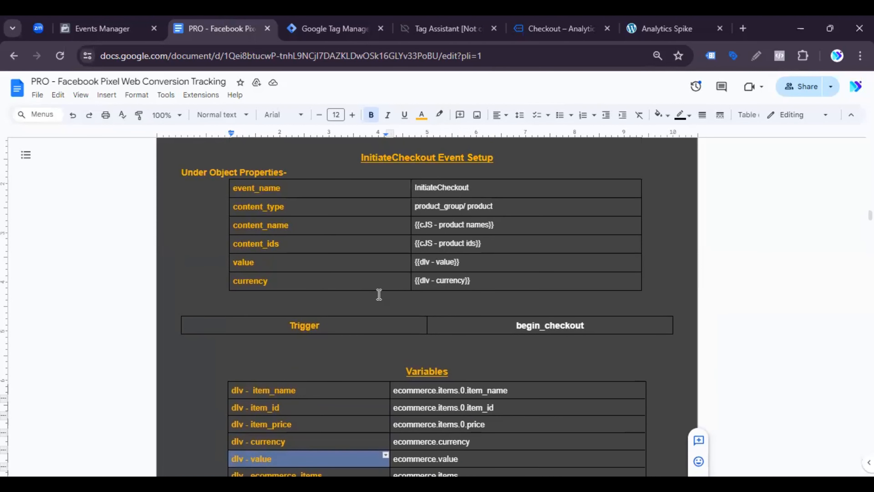
pyautogui.moveTo(362, 155); pyautogui.dragTo(435, 156)
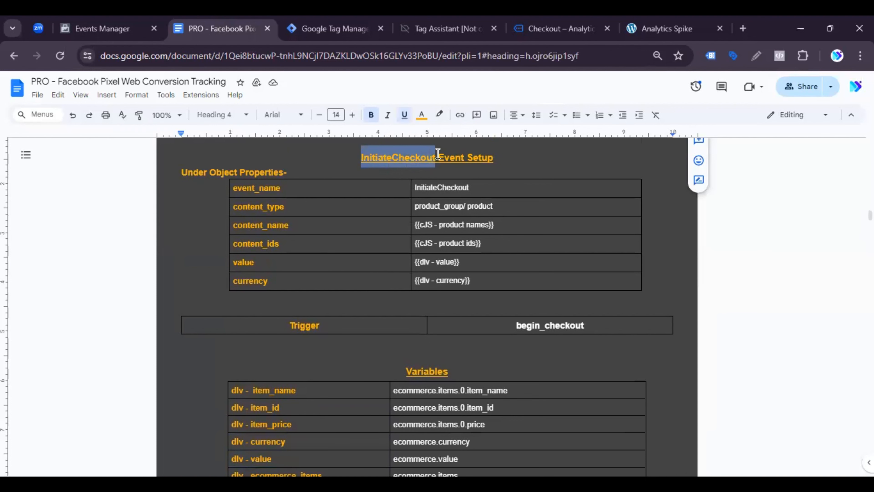
pyautogui.rightClick(430, 156)
pyautogui.click(467, 189)
# Step: Rename the untitled tag in Google Tag Manager as FB -InitiateCheckout - Tag and save it
pyautogui.hotkey('ctrl', 'Tab')
pyautogui.moveTo(264, 87); pyautogui.dragTo(228, 93)
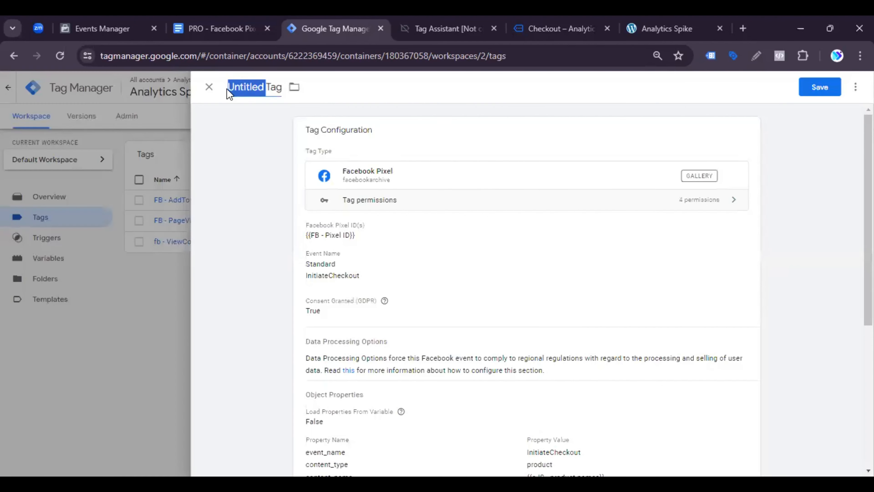
pyautogui.press('BackSpace')
pyautogui.write('FB')
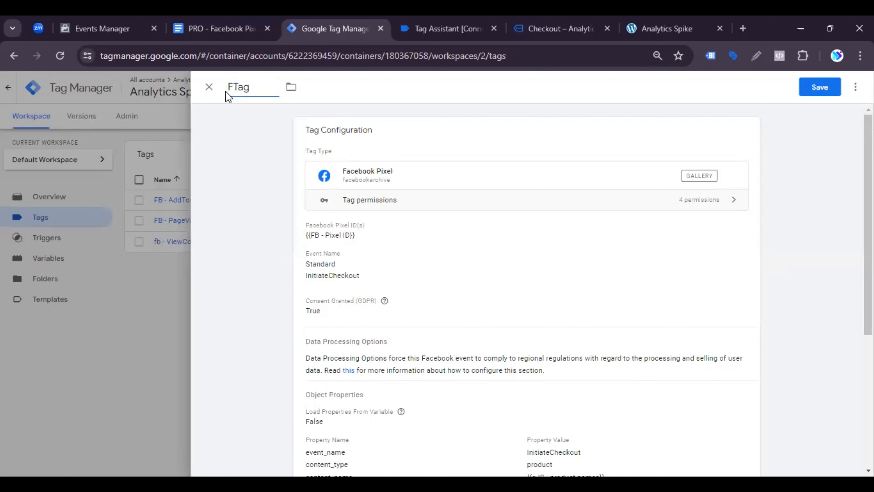
pyautogui.write(' -InitiateCheckout')
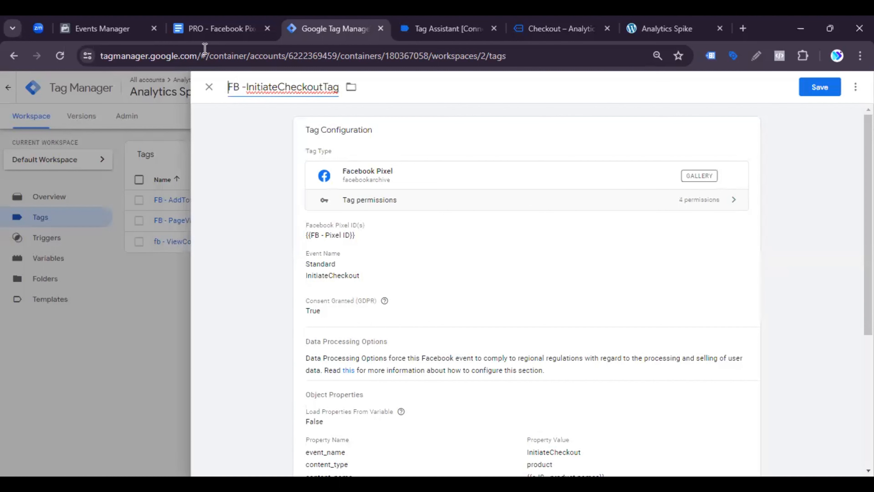
pyautogui.click(324, 88)
pyautogui.write('-')
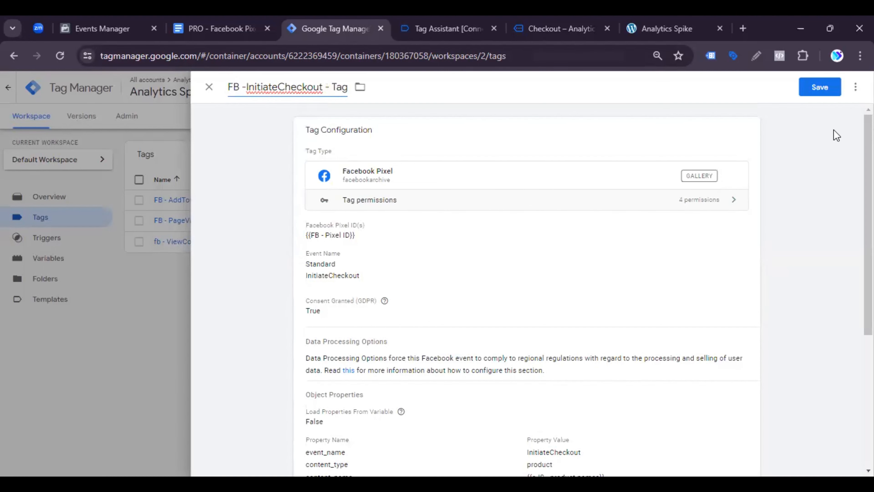
pyautogui.click(820, 87)
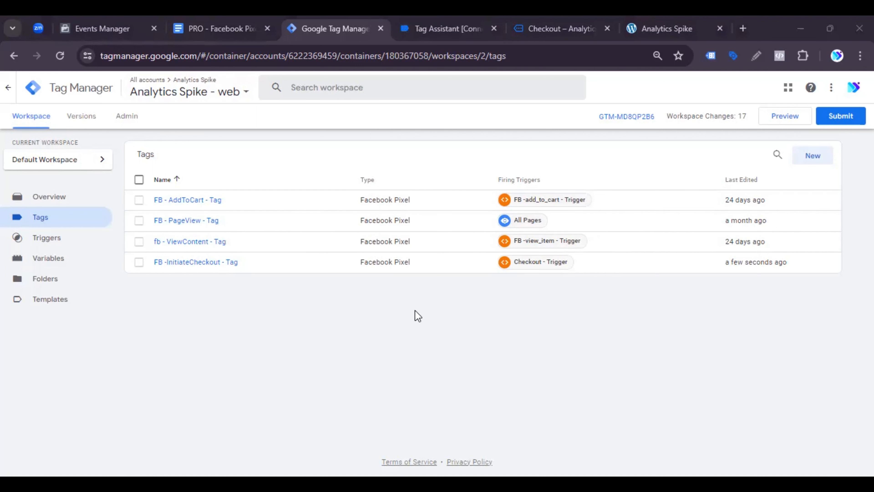
# Step: Try to preview the container and open the cJS - product ids variable from the validation errors
pyautogui.click(791, 117)
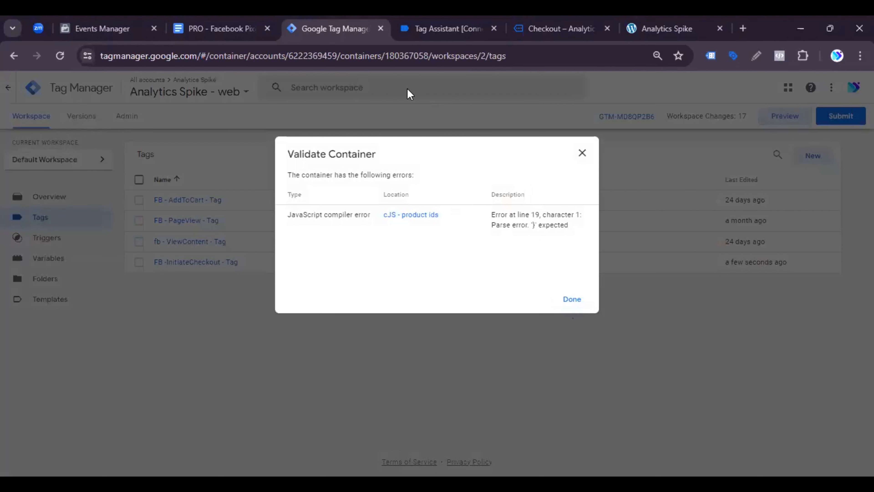
pyautogui.click(401, 216)
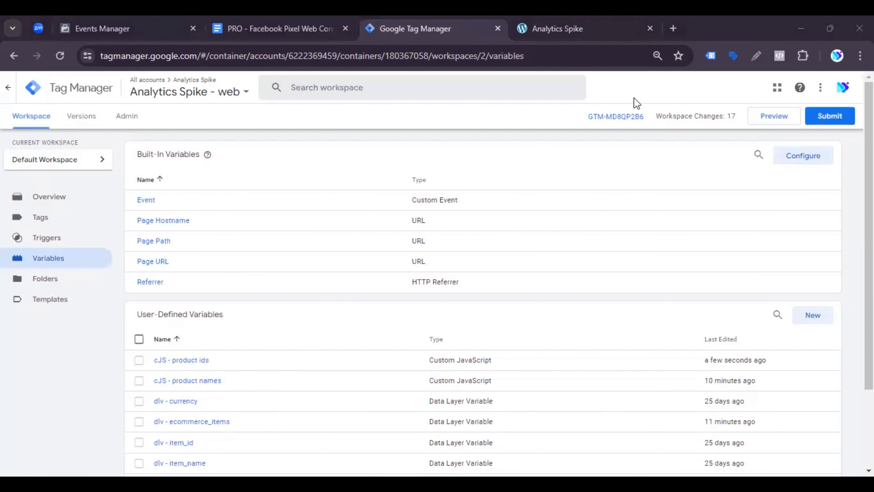
pyautogui.click(771, 121)
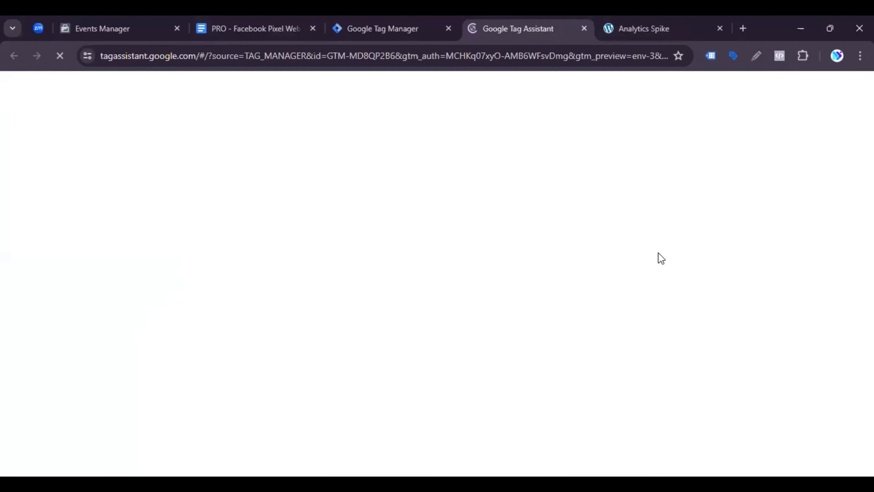
pyautogui.click(361, 334)
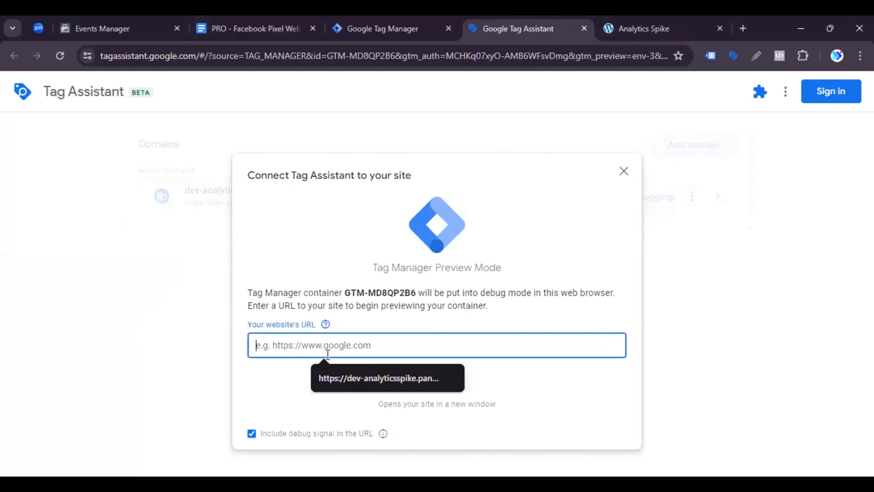
pyautogui.click(355, 376)
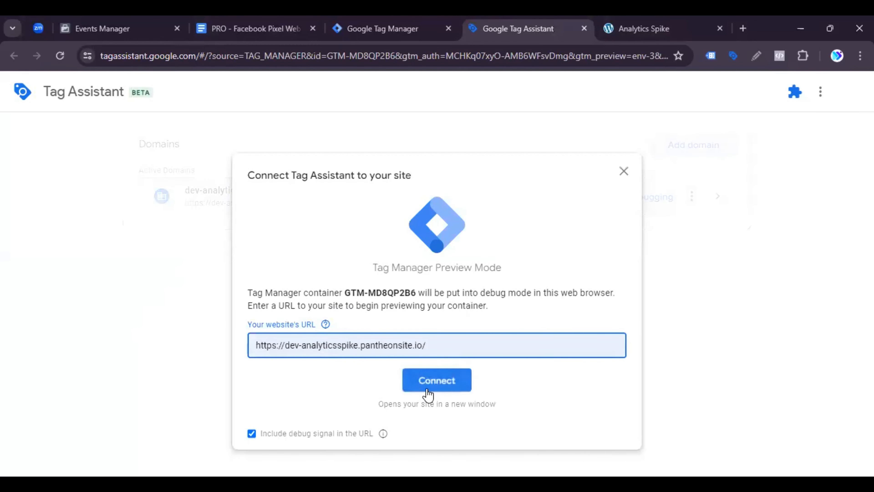
pyautogui.click(441, 387)
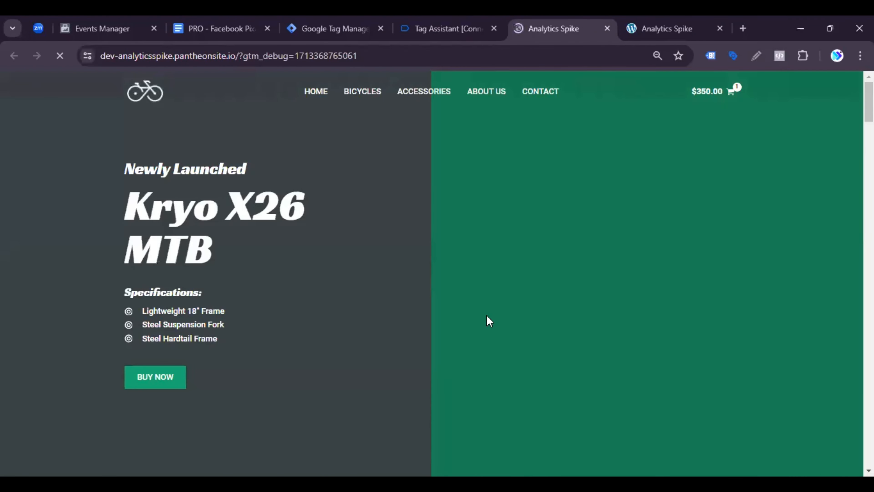
# Step: Add the Kryo X26 MTB – Model X bicycle to the cart on the test store and view the cart
pyautogui.scroll(-10, 347, 292)
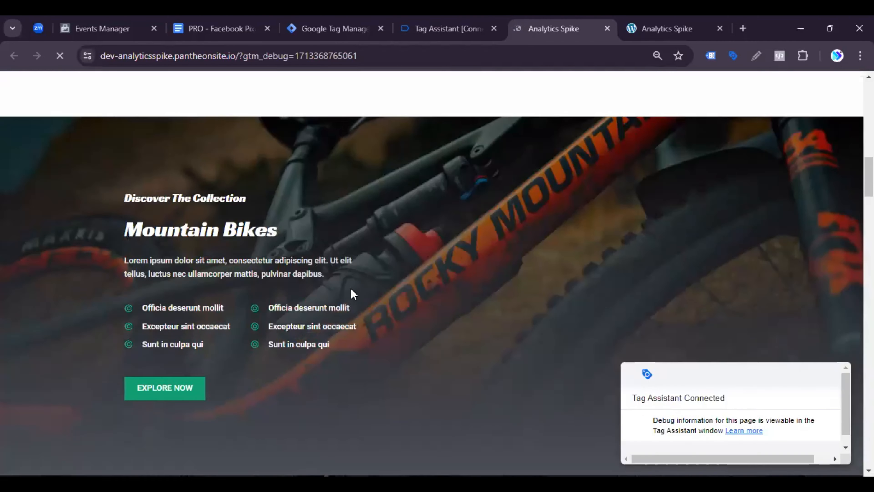
pyautogui.scroll(6, 353, 294)
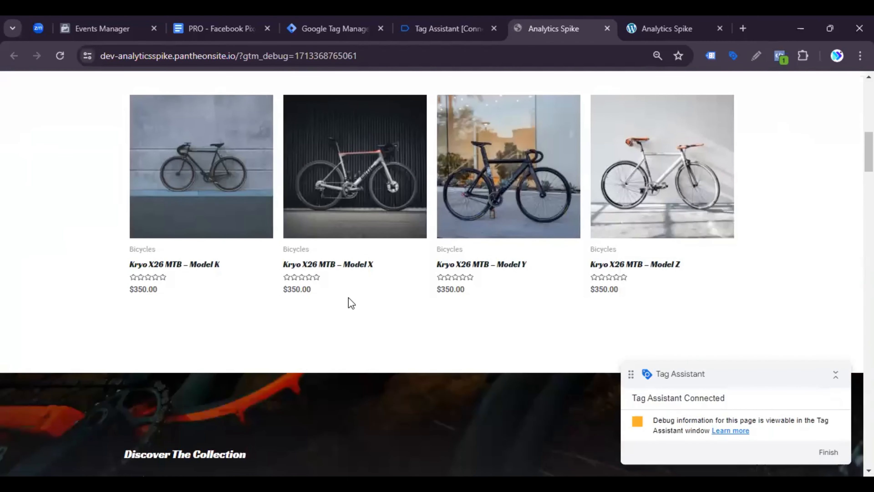
pyautogui.click(333, 211)
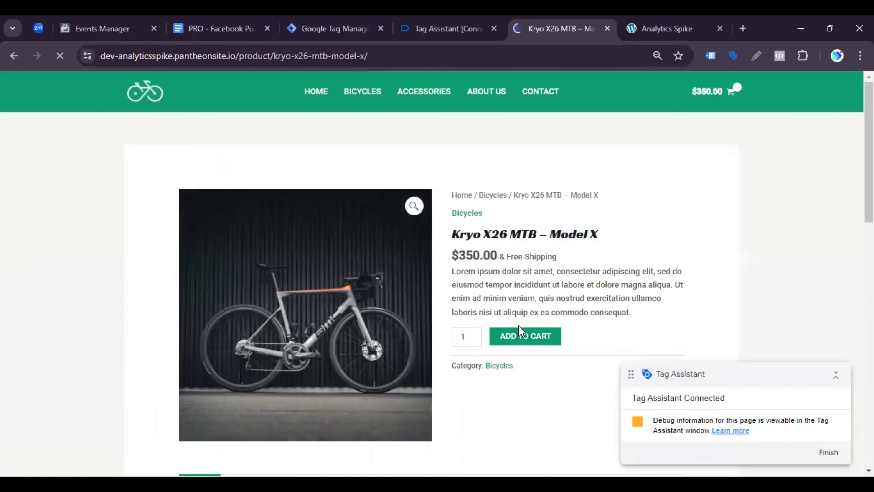
pyautogui.click(518, 336)
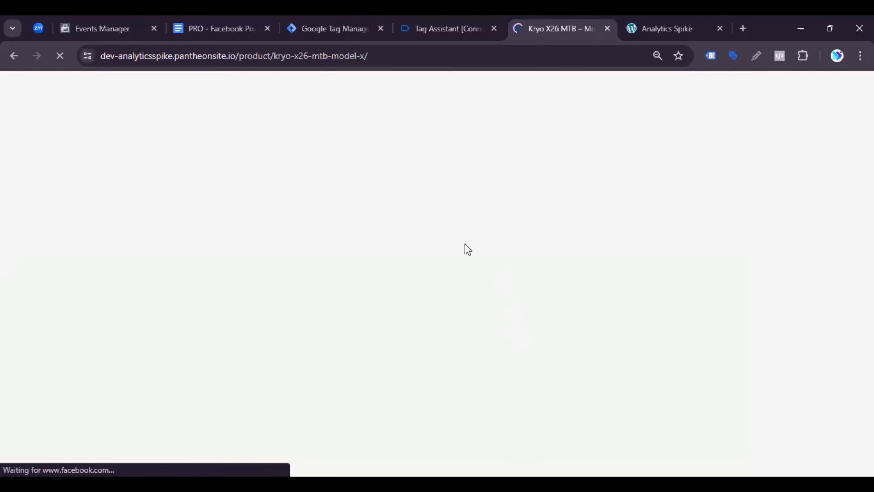
pyautogui.scroll(-3, 529, 315)
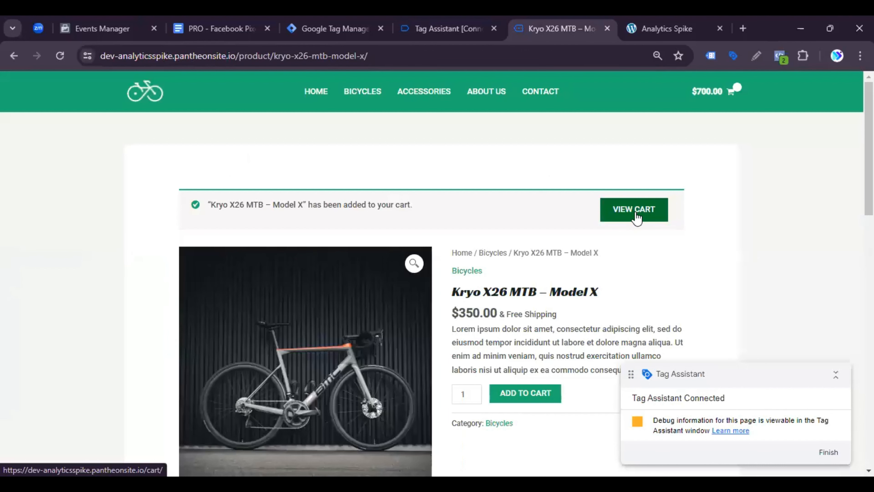
# Step: Check the fired tags in Tag Assistant and proceed to checkout from the store's cart page
pyautogui.click(449, 22)
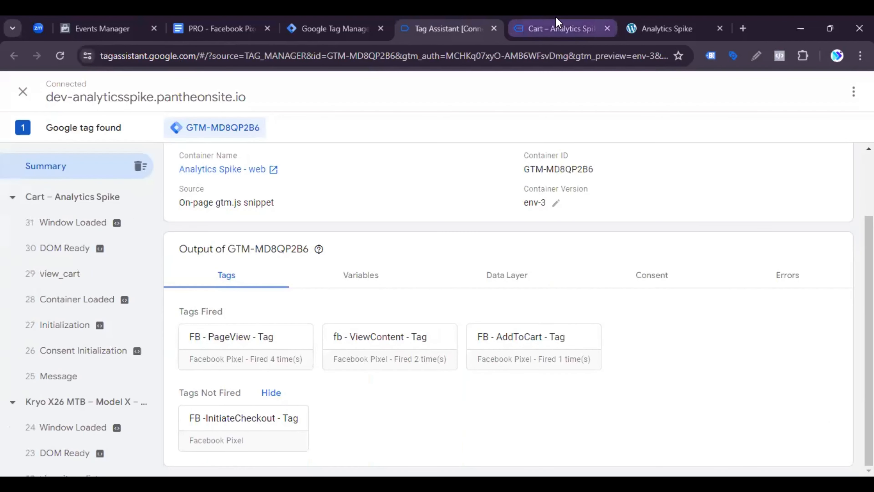
pyautogui.click(558, 24)
pyautogui.scroll(-2, 578, 346)
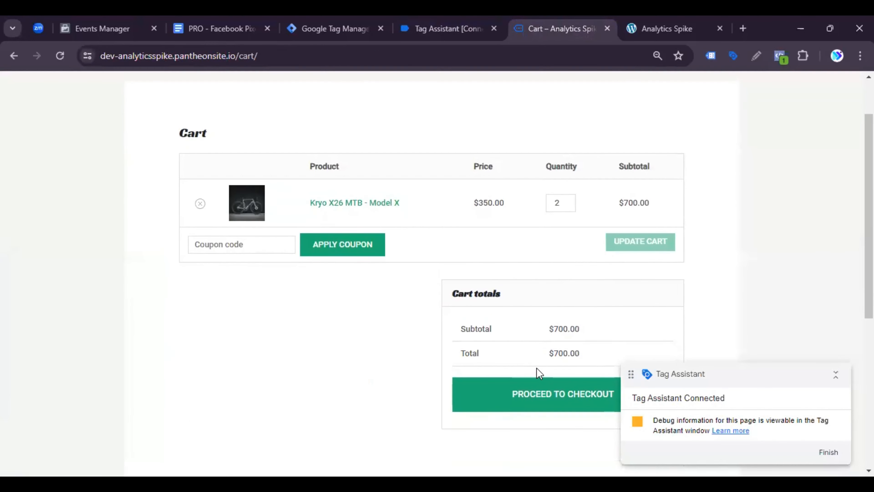
pyautogui.click(538, 402)
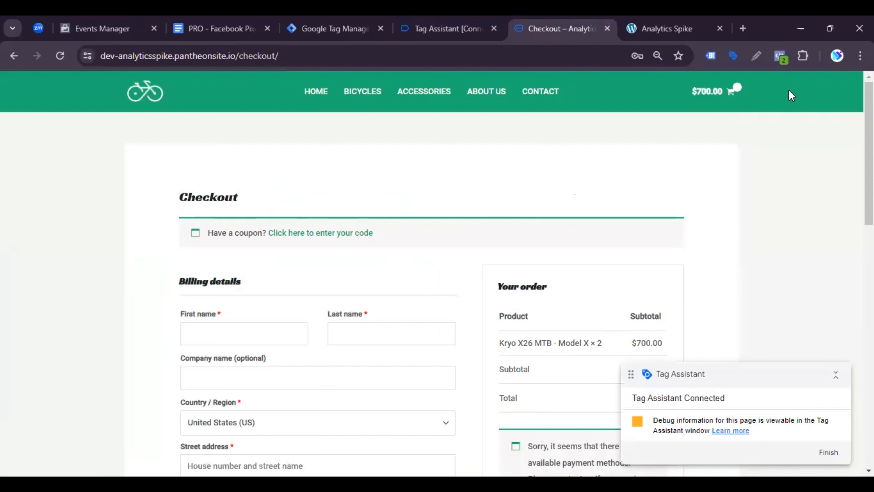
# Step: Examine the InitiateCheckout event's parameters, including content_name and currency, in Meta Pixel Helper and check the fired tags in Tag Assistant
pyautogui.click(779, 55)
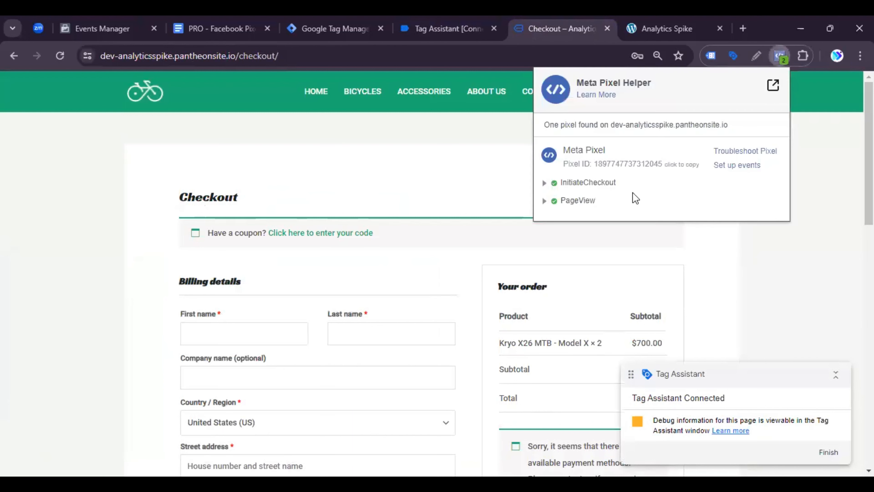
pyautogui.click(573, 187)
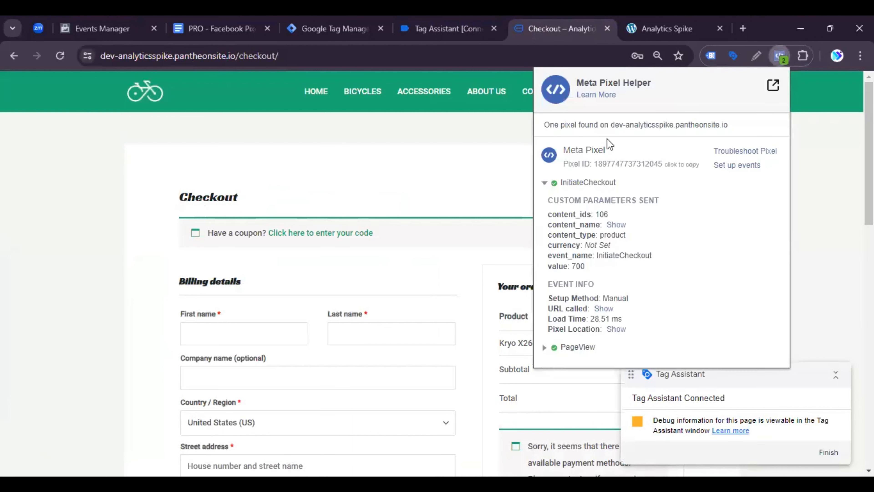
pyautogui.click(623, 227)
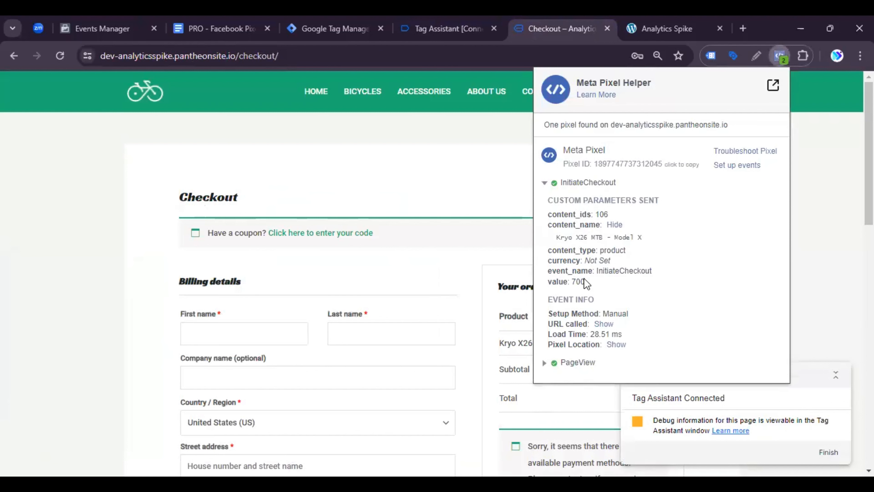
pyautogui.tripleClick(596, 256)
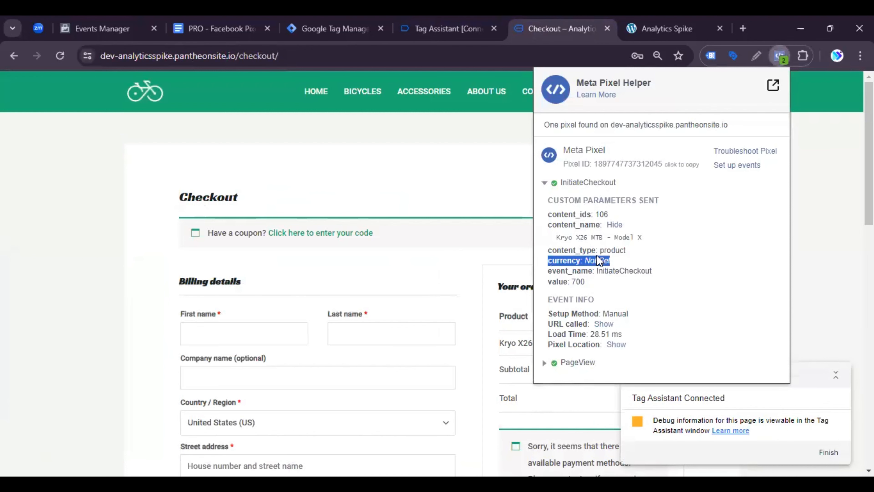
pyautogui.click(357, 17)
pyautogui.click(425, 21)
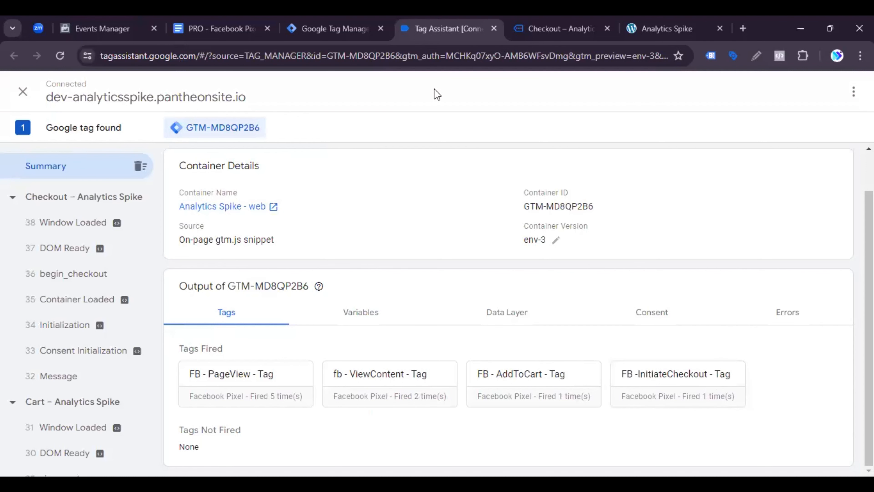
# Step: Return to Google Tag Manager and open the FB -InitiateCheckout - Tag configuration for editing with its object properties expanded
pyautogui.click(341, 21)
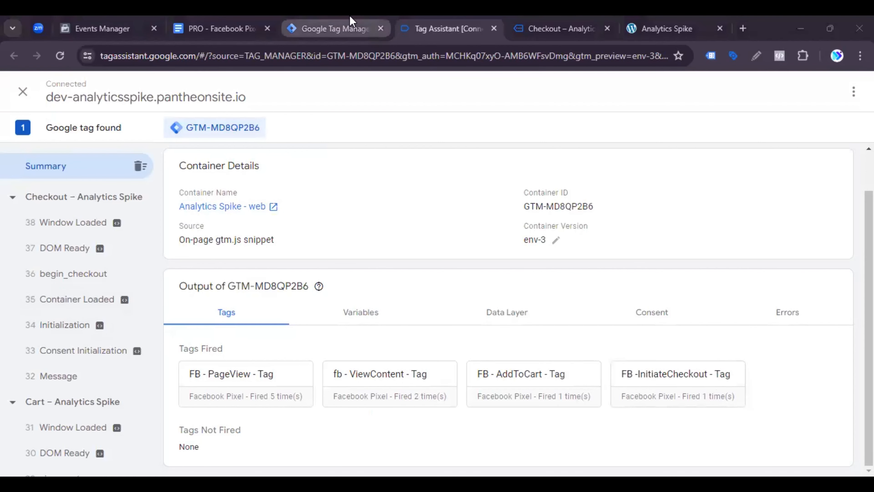
pyautogui.click(51, 226)
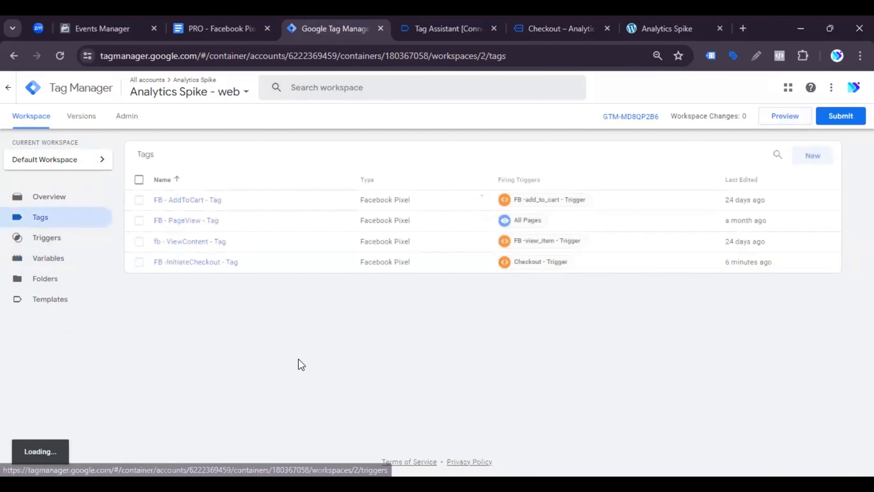
pyautogui.click(214, 268)
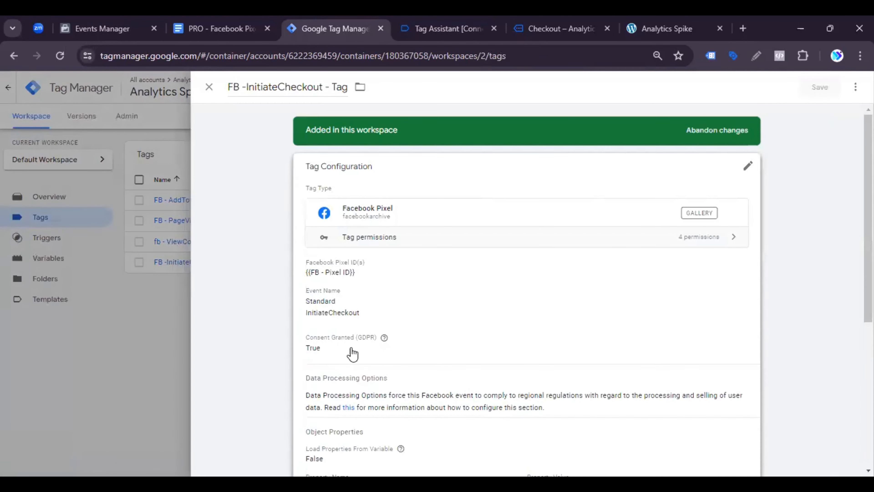
pyautogui.scroll(-5, 392, 353)
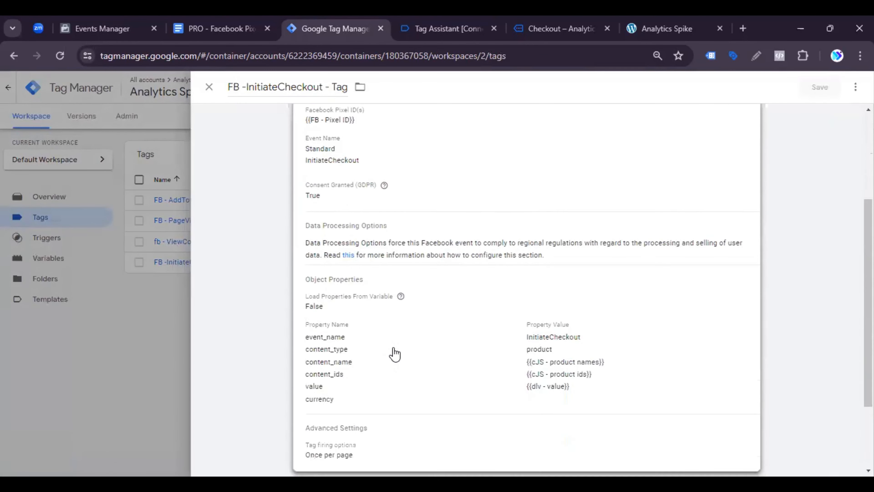
pyautogui.click(398, 334)
pyautogui.scroll(-5, 433, 344)
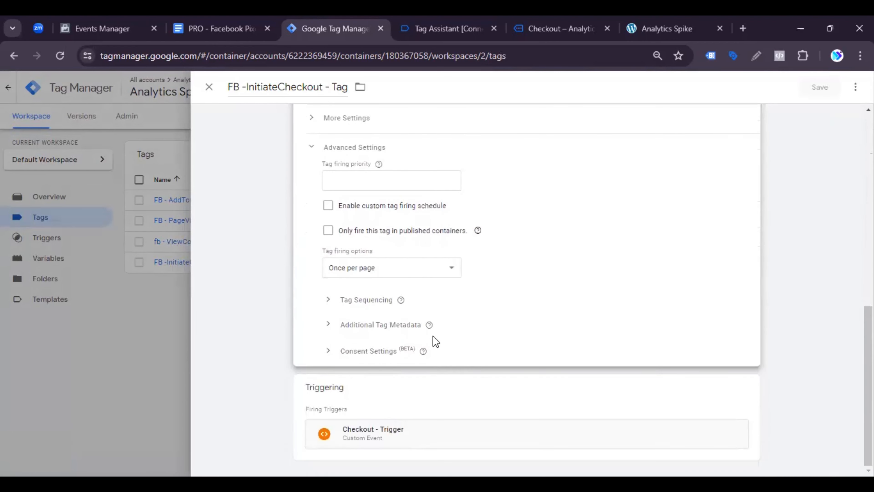
pyautogui.scroll(4, 434, 336)
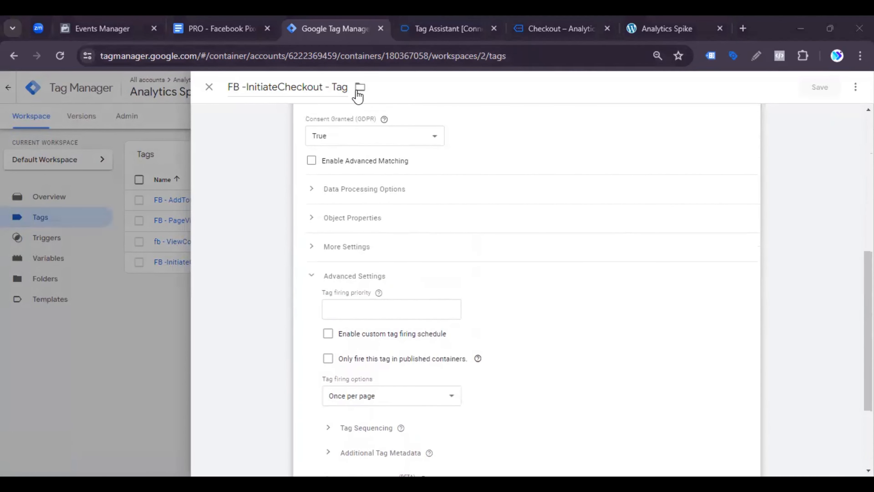
pyautogui.scroll(-3, 413, 347)
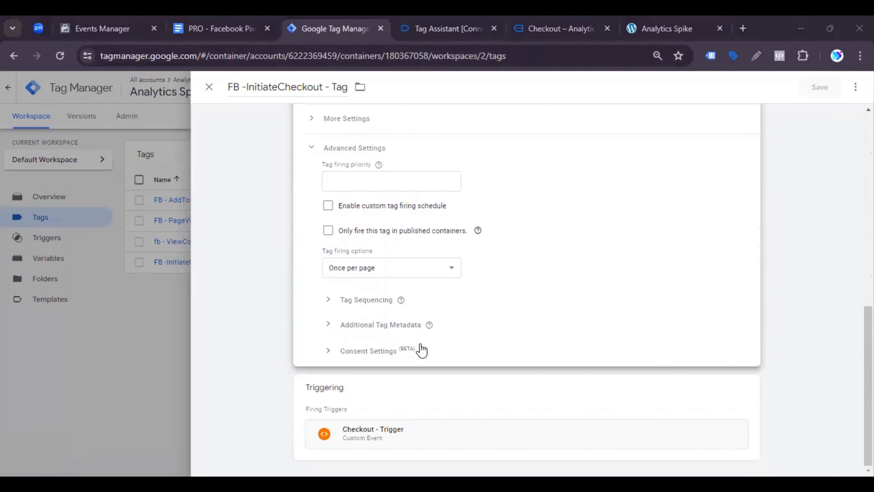
pyautogui.scroll(5, 419, 348)
pyautogui.scroll(-2, 420, 348)
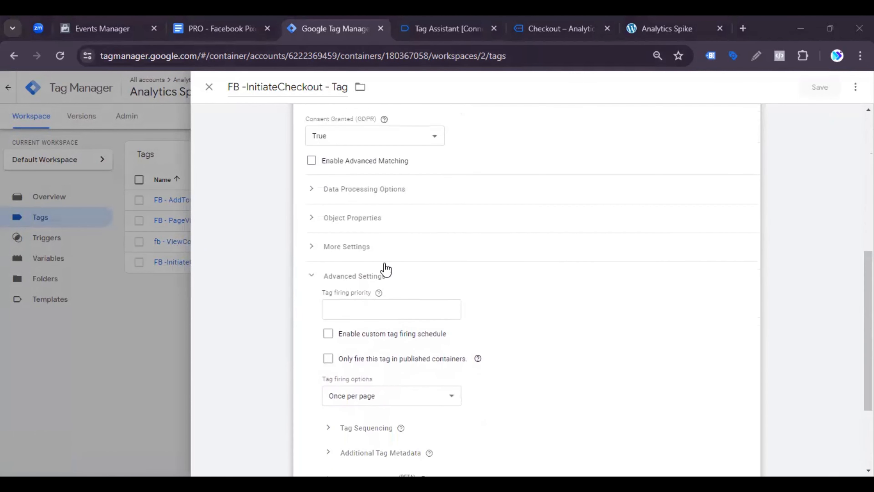
pyautogui.click(383, 247)
pyautogui.click(376, 221)
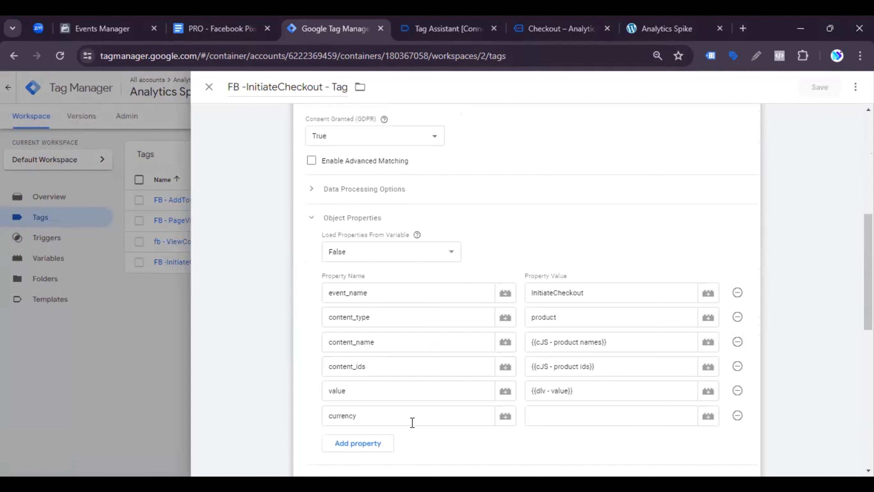
# Step: Set the currency property's value to the variable {{dlv - currency}} and save the tag
pyautogui.click(537, 416)
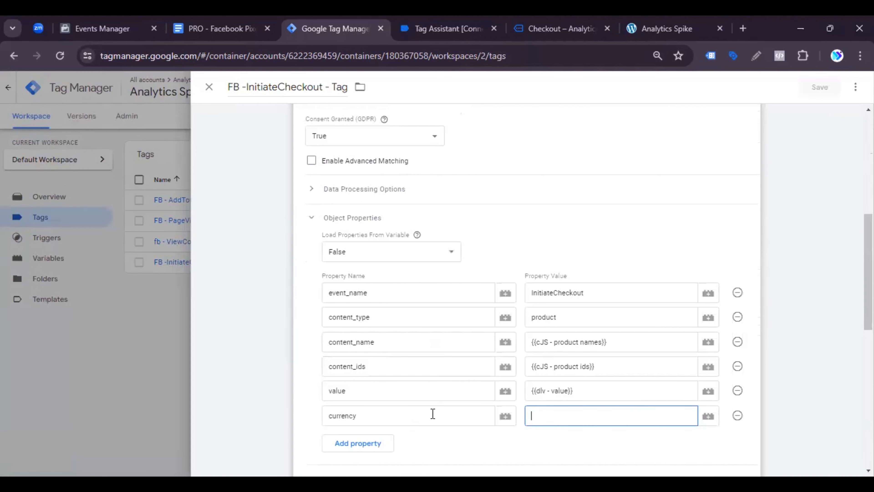
pyautogui.click(710, 421)
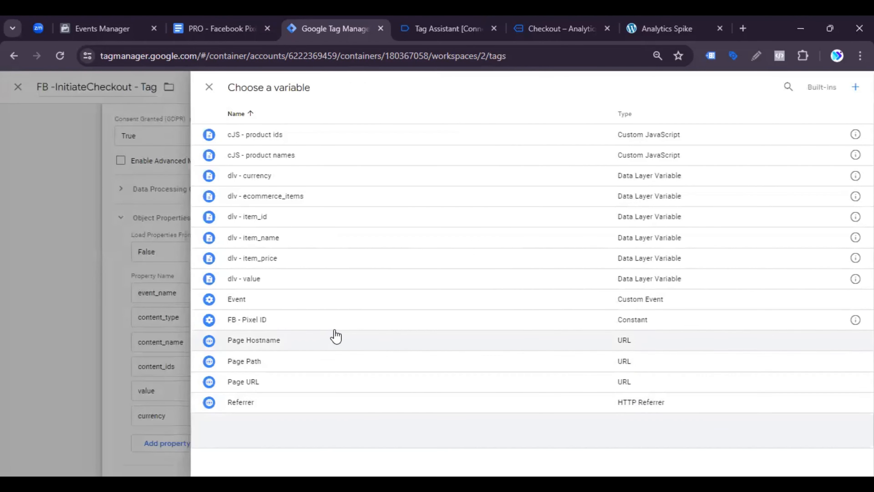
pyautogui.click(272, 175)
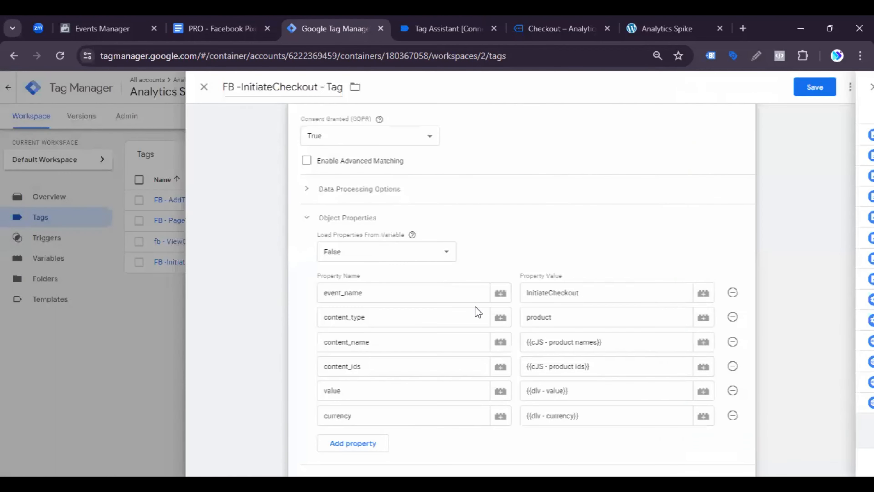
pyautogui.click(804, 87)
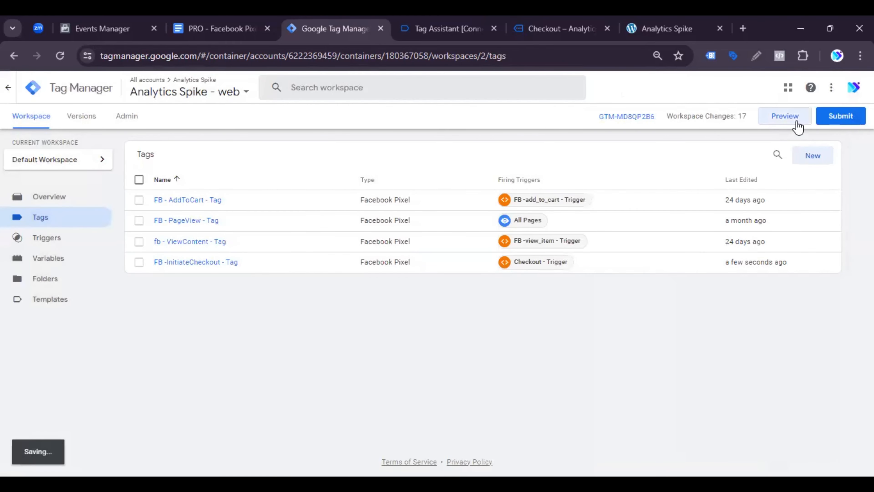
# Step: Preview the updated container, connect Tag Assistant to the test store and switch to the store's home page
pyautogui.click(798, 127)
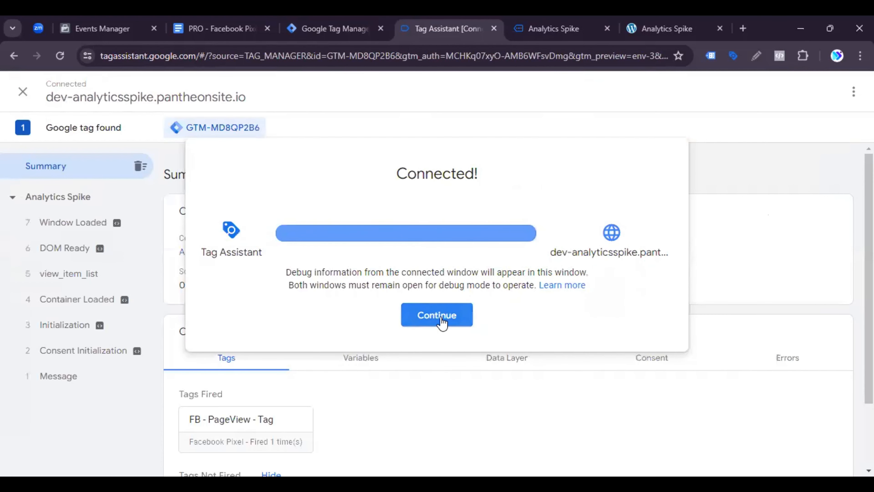
pyautogui.click(441, 322)
pyautogui.click(565, 25)
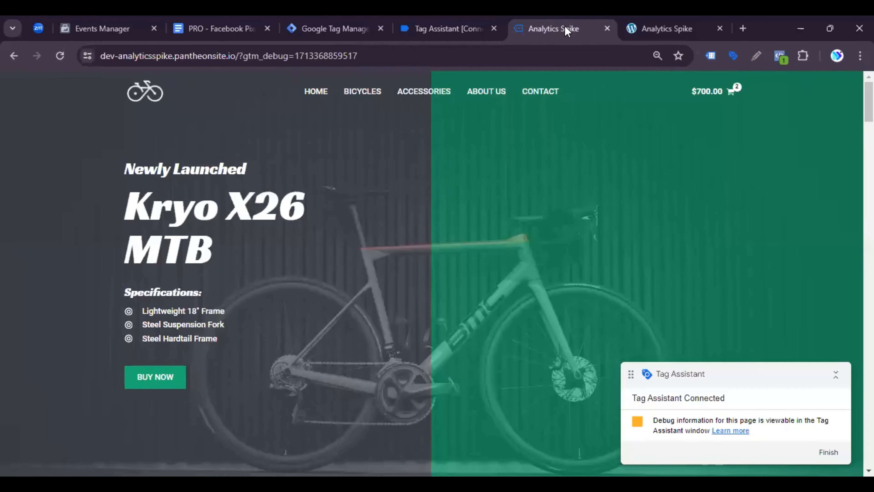
# Step: Add the Kryo X26 MTB – Model K bicycle to the cart and proceed from the cart to checkout
pyautogui.scroll(-5, 203, 309)
pyautogui.click(211, 272)
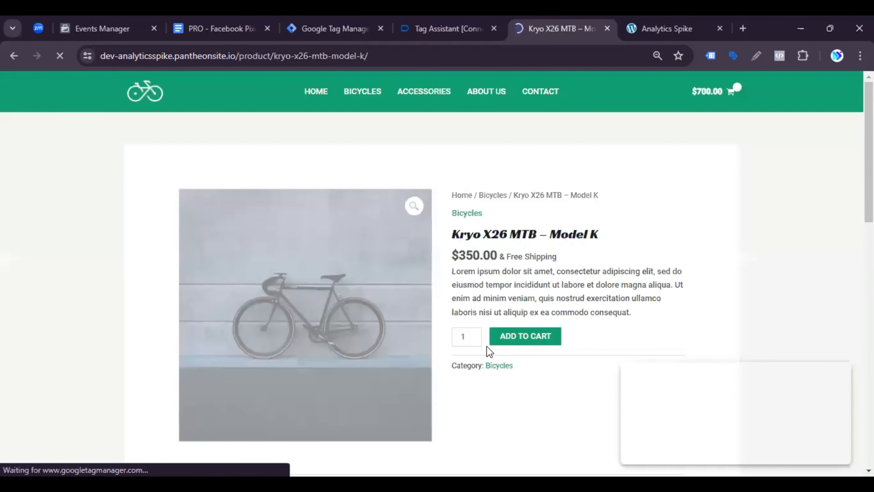
pyautogui.click(515, 341)
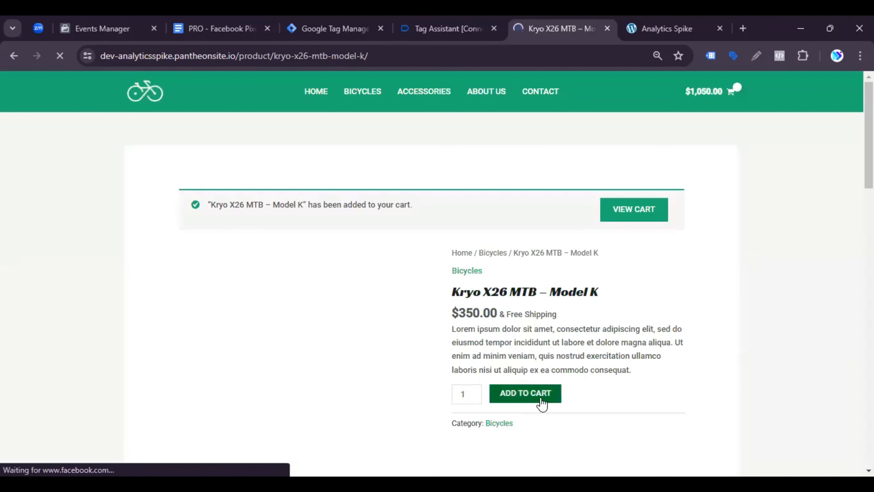
pyautogui.click(645, 225)
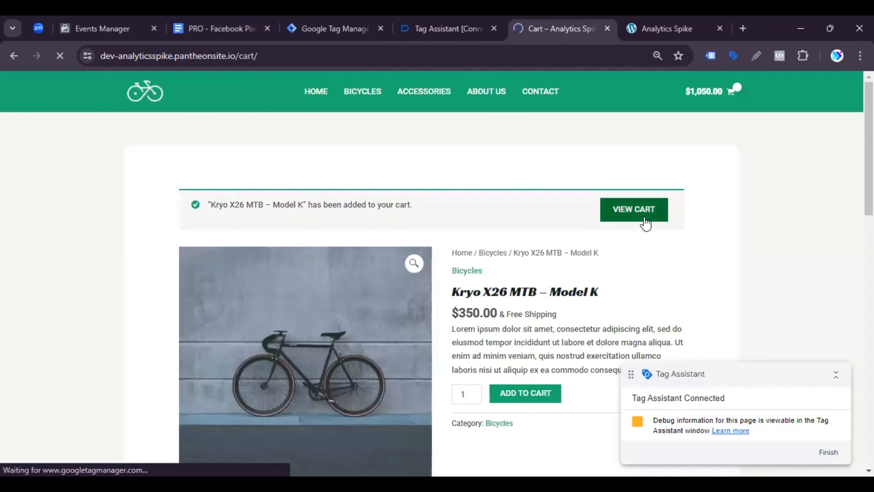
pyautogui.scroll(-3, 581, 363)
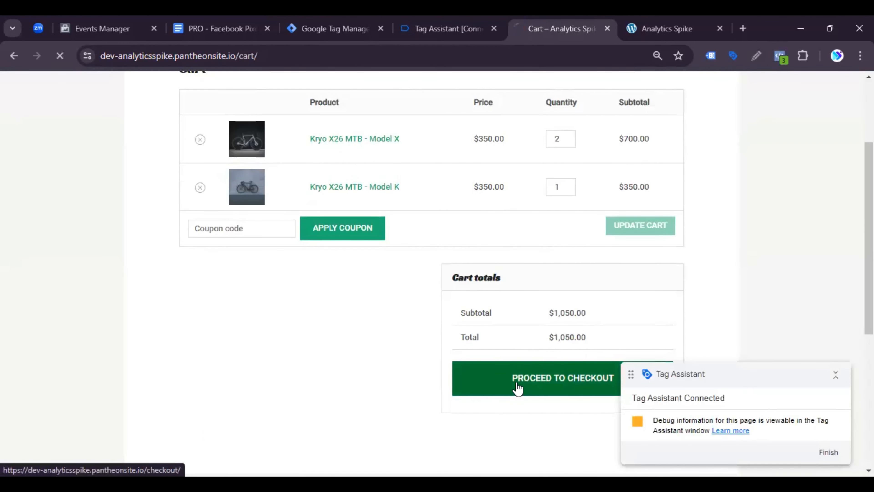
pyautogui.click(517, 386)
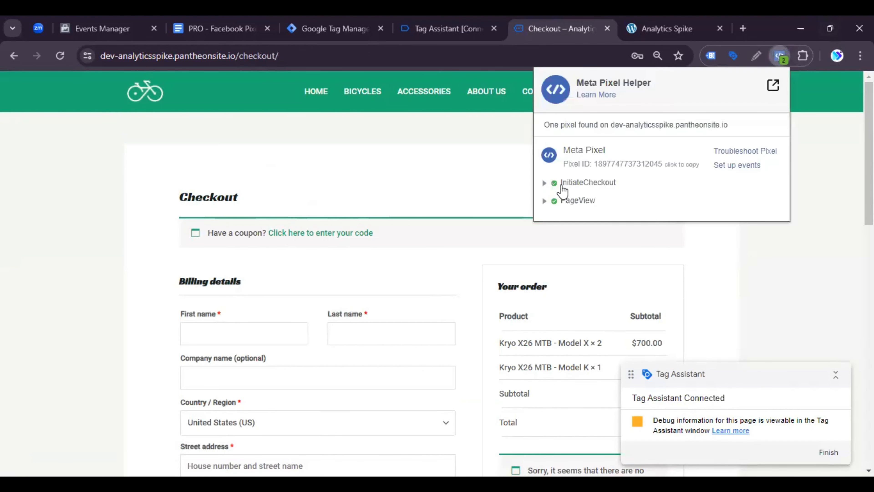
# Step: Examine the InitiateCheckout event's content_ids, content_name, content_type, currency, event_name and value parameters in Meta Pixel Helper
pyautogui.click(564, 182)
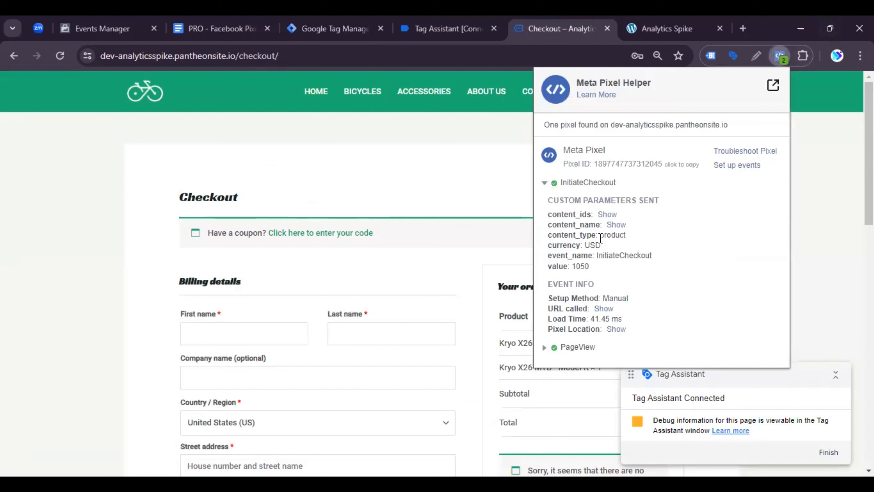
pyautogui.click(607, 214)
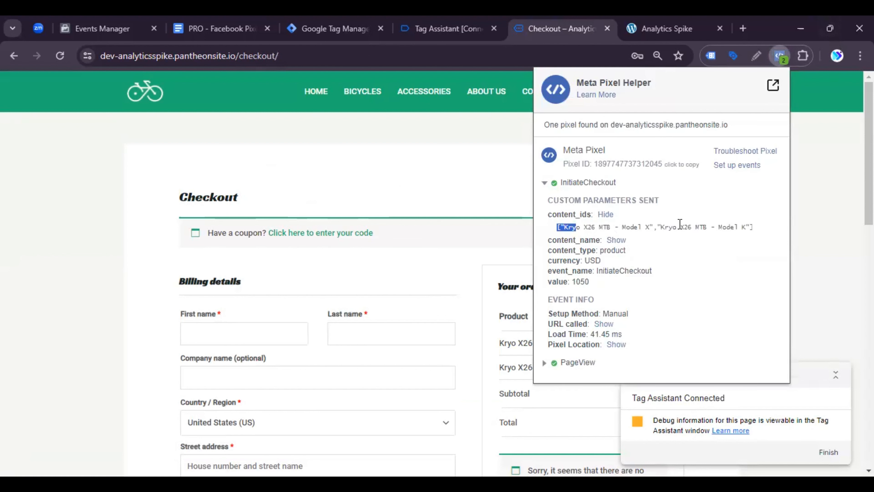
pyautogui.click(622, 241)
pyautogui.moveTo(599, 252); pyautogui.dragTo(670, 255)
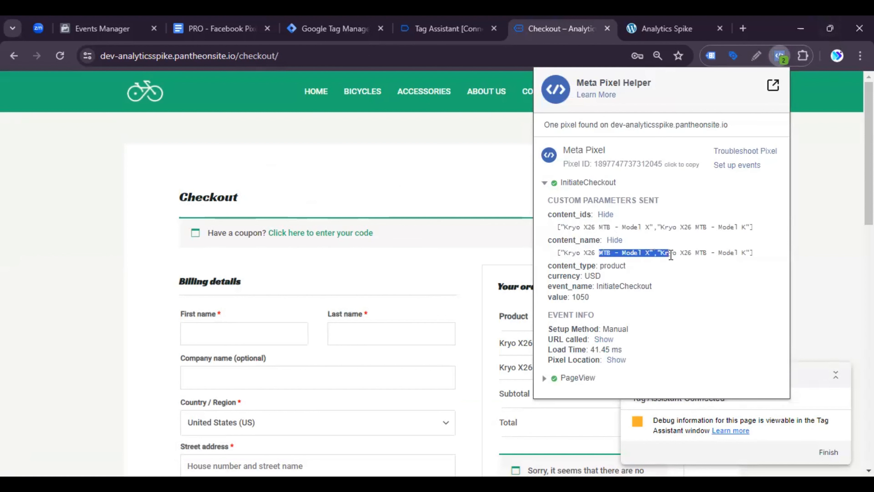
pyautogui.click(670, 255)
pyautogui.moveTo(614, 265); pyautogui.dragTo(632, 271)
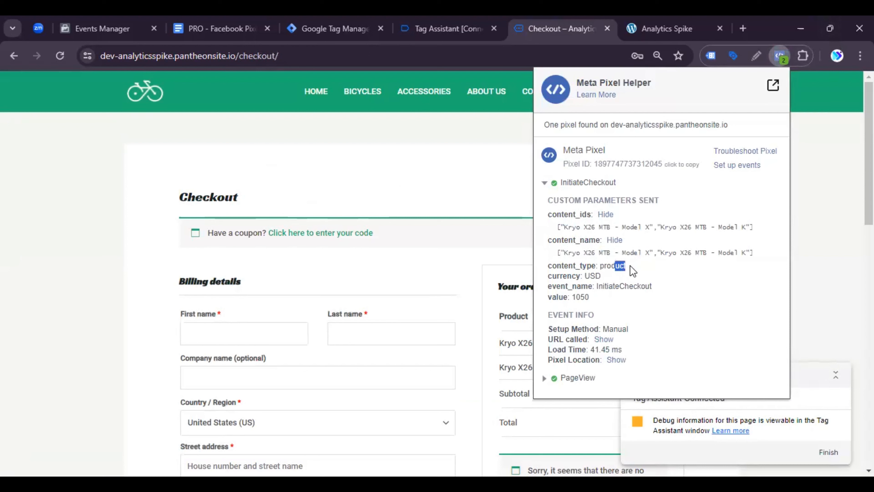
pyautogui.click(633, 272)
pyautogui.moveTo(589, 286); pyautogui.dragTo(637, 289)
pyautogui.moveTo(577, 299); pyautogui.dragTo(616, 303)
pyautogui.click(615, 304)
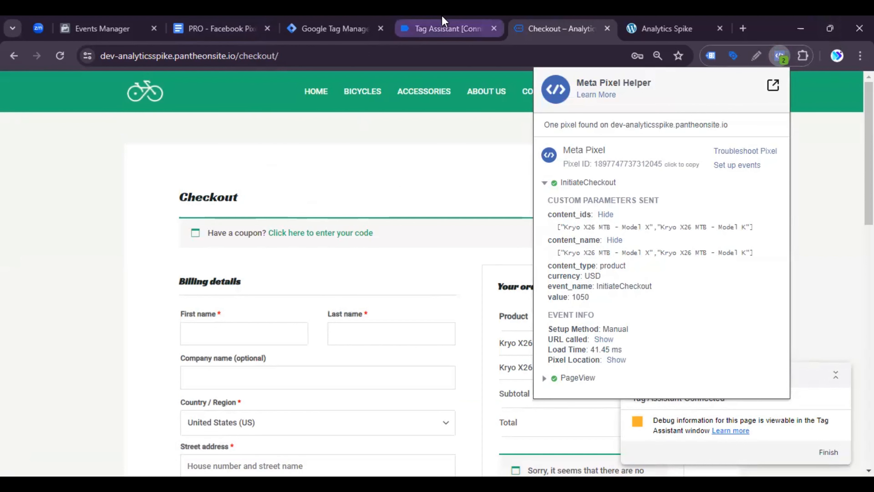